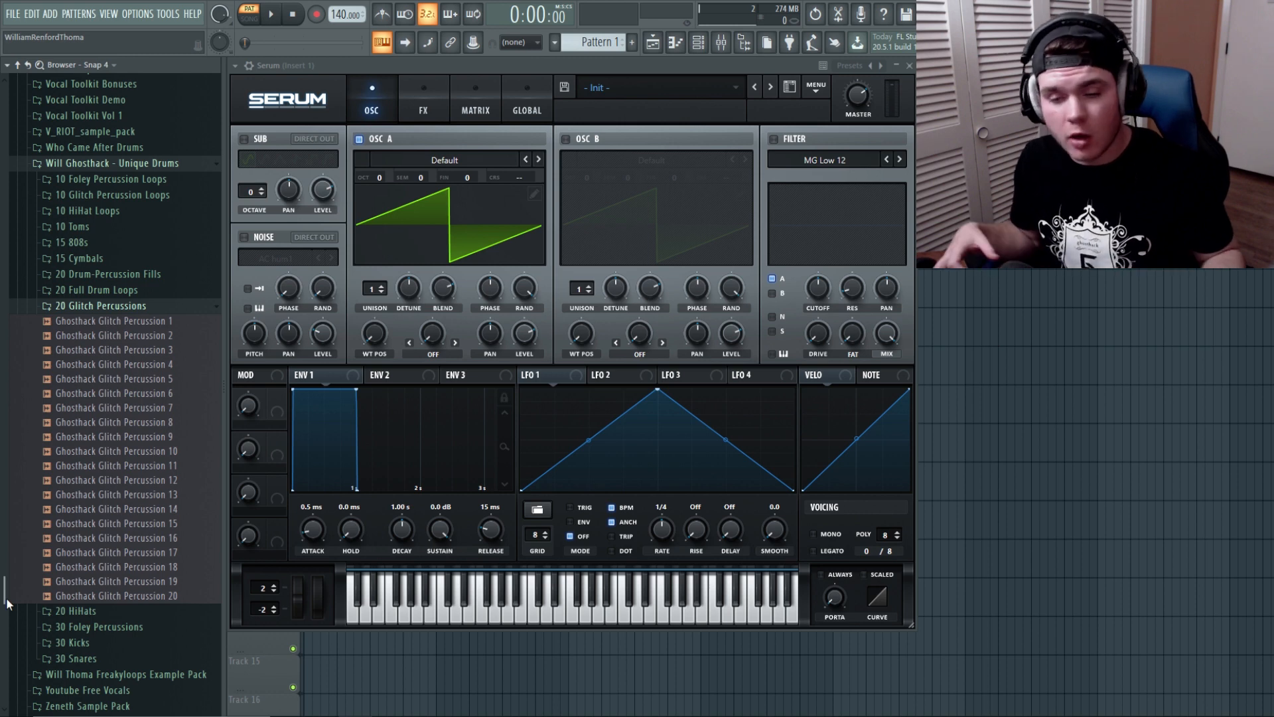
Step: Audition samples across the 20 Glitch Percussions folder, including Ghosthack Glitch Percussion 1, 2, 3, 18 and 19
{"action": "left_click", "coordinate": [159, 321]}
{"action": "left_click", "coordinate": [181, 451]}
{"action": "left_click", "coordinate": [181, 508]}
{"action": "left_click", "coordinate": [180, 524]}
{"action": "left_click", "coordinate": [182, 567]}
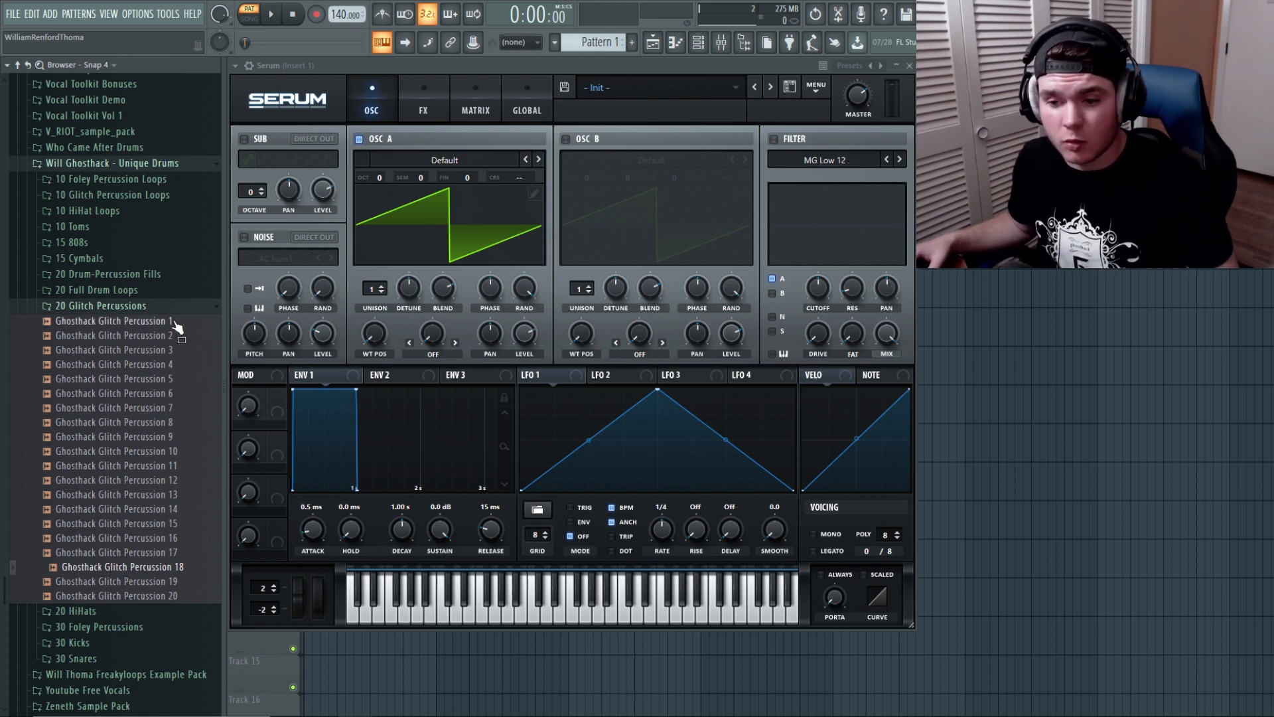
{"action": "left_click", "coordinate": [114, 576]}
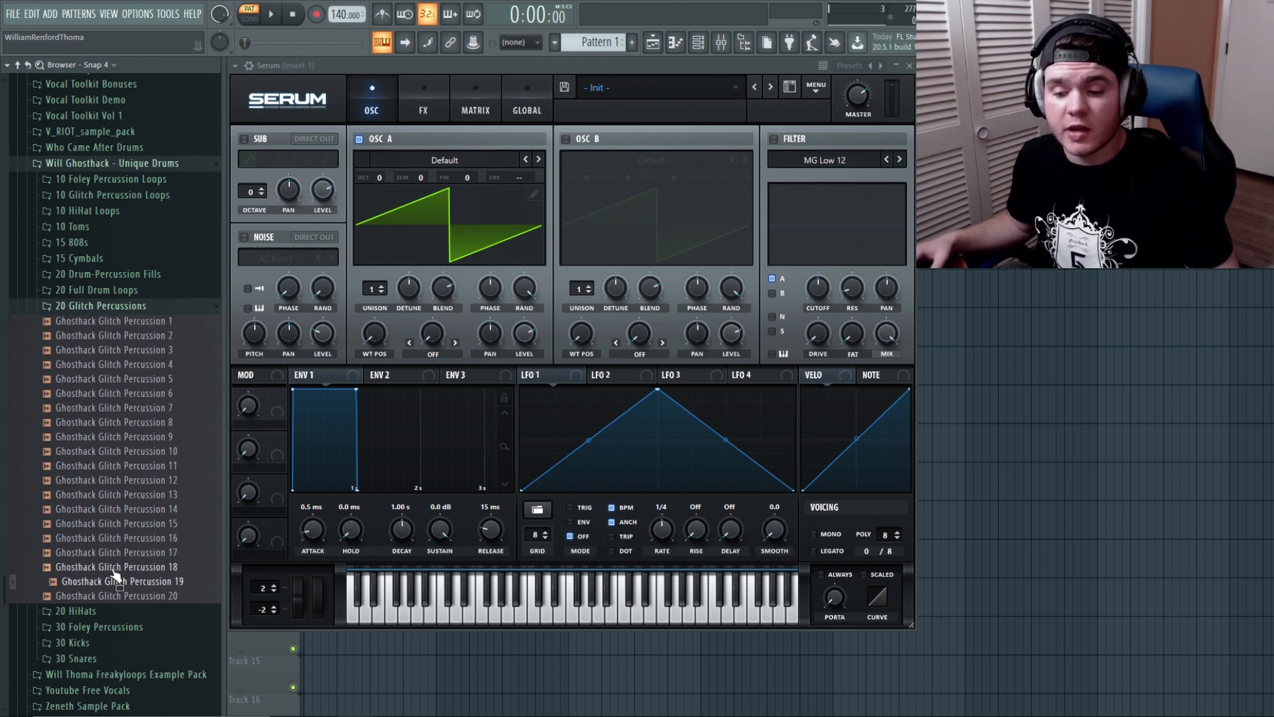
{"action": "left_click", "coordinate": [150, 579]}
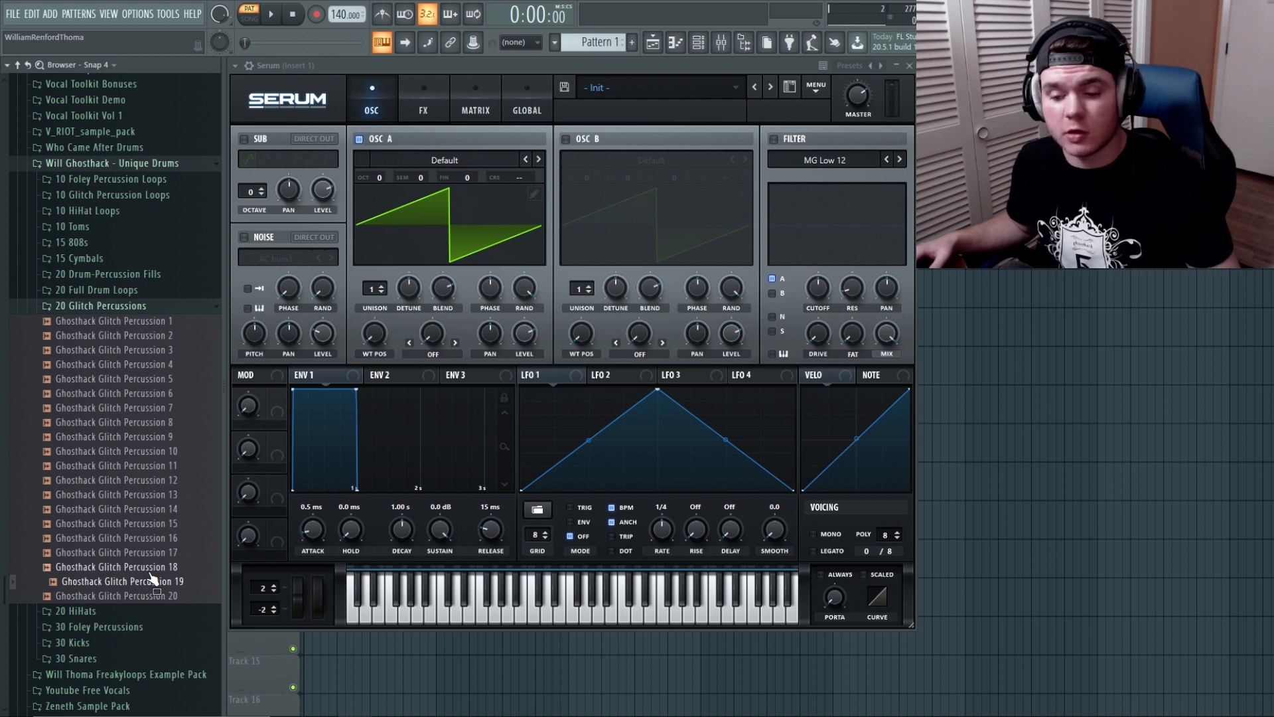
{"action": "left_click", "coordinate": [149, 567]}
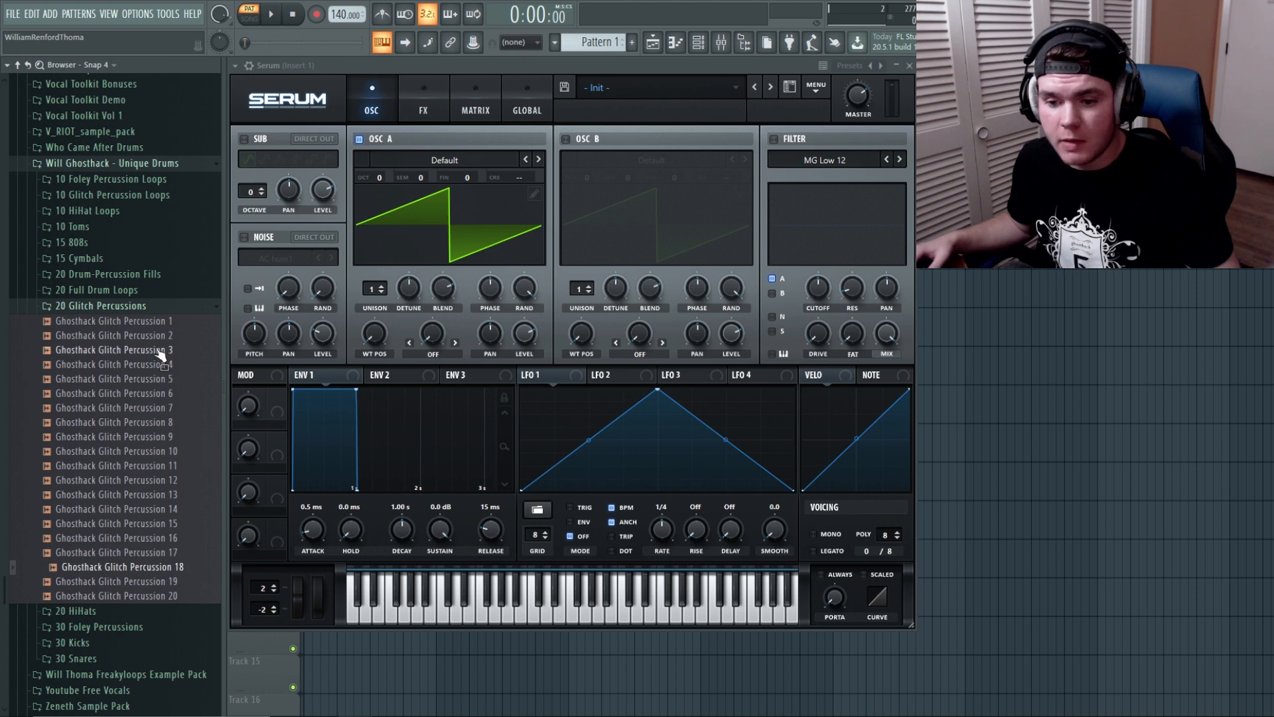
{"action": "left_click", "coordinate": [172, 321]}
{"action": "left_click", "coordinate": [170, 336]}
{"action": "left_click", "coordinate": [171, 349]}
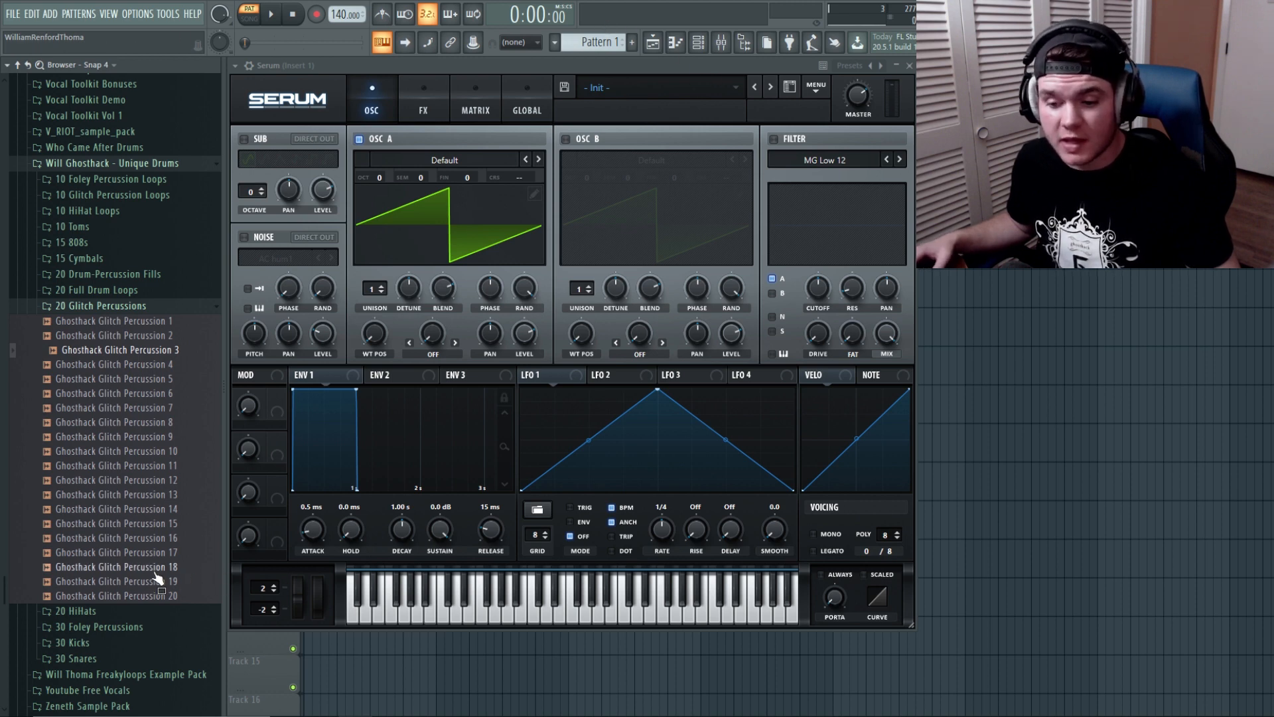
Step: Load Ghosthack Glitch Percussion 18 into oscillator A with dynamic pitch zero-snap, set its octave to -2, and sweep the wavetable position
{"action": "left_click_drag", "start_coordinate": [156, 569], "coordinate": [449, 201]}
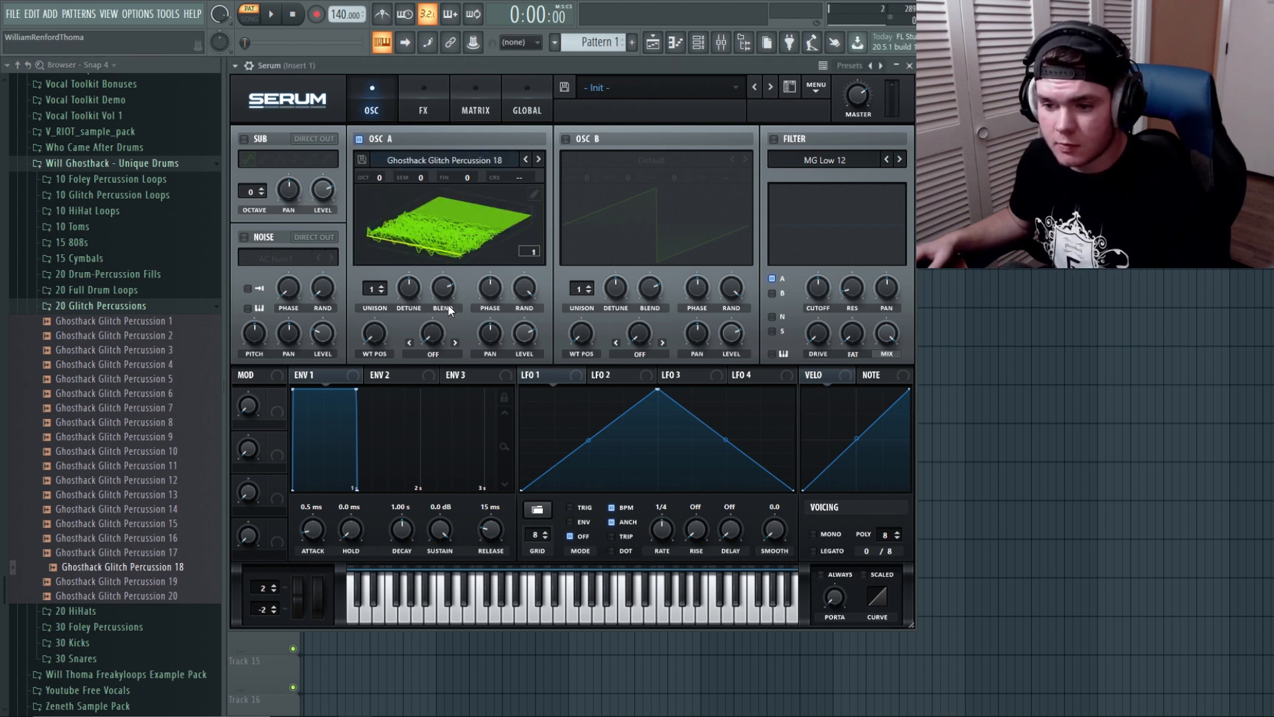
{"action": "left_click_drag", "start_coordinate": [380, 337], "coordinate": [385, 269]}
{"action": "left_click_drag", "start_coordinate": [378, 178], "coordinate": [374, 192]}
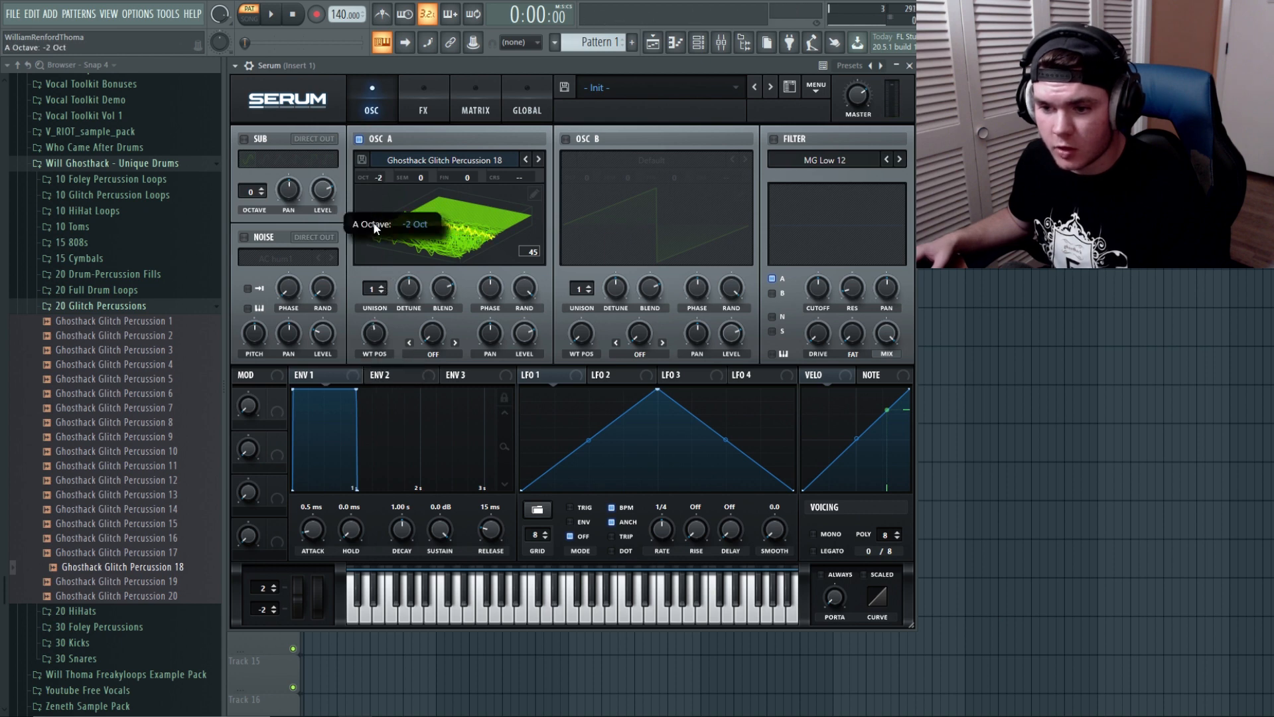
{"action": "left_click_drag", "start_coordinate": [374, 335], "coordinate": [361, 481]}
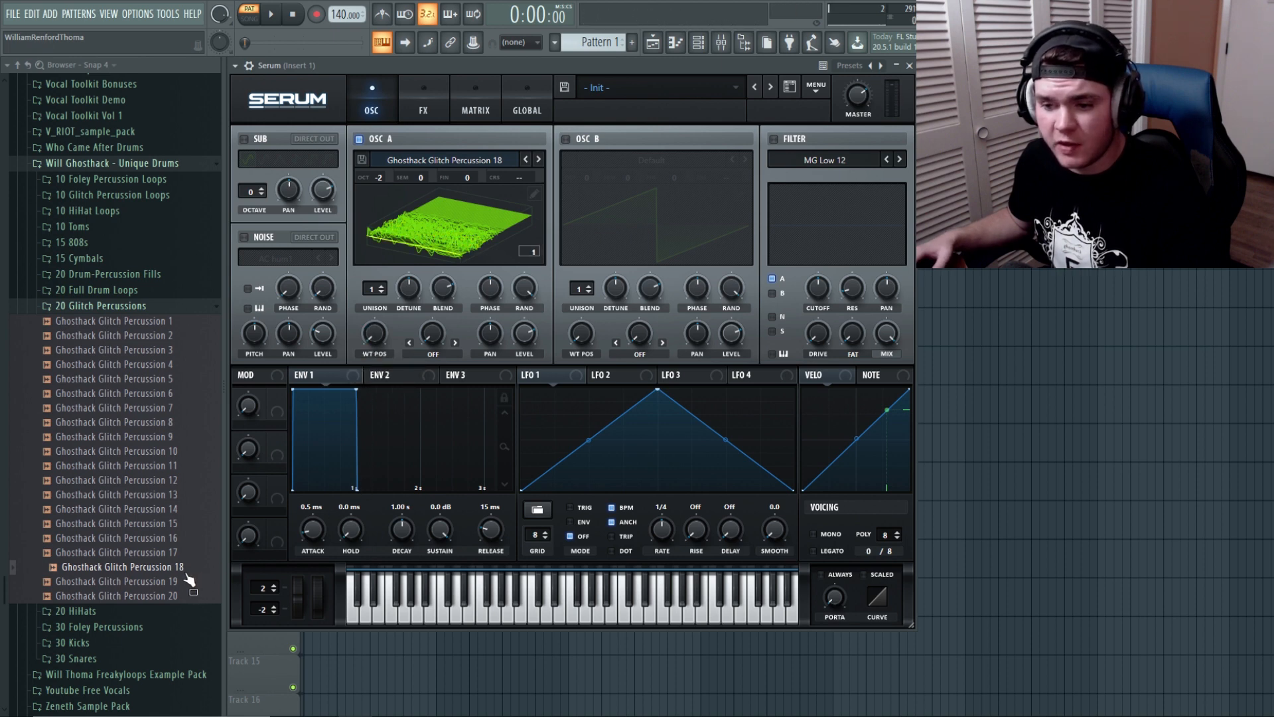
Step: Try the dynamic pitch follow and constant framesize imports of Glitch Percussion 18 on oscillator A, sweeping the wavetable position for each
{"action": "left_click_drag", "start_coordinate": [185, 574], "coordinate": [472, 221]}
{"action": "left_click_drag", "start_coordinate": [369, 345], "coordinate": [375, 246]}
{"action": "left_click_drag", "start_coordinate": [178, 568], "coordinate": [456, 237]}
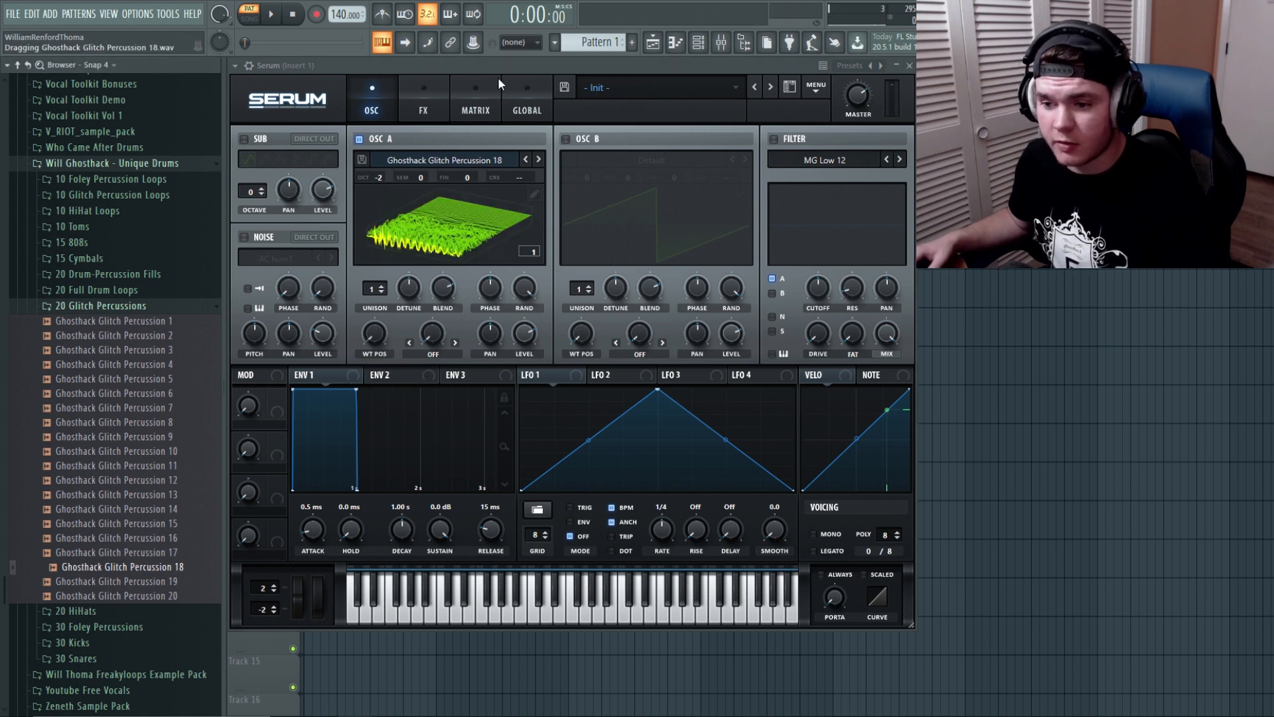
{"action": "mouse_move", "coordinate": [372, 346]}
{"action": "left_mouse_down"}
{"action": "mouse_move", "coordinate": [376, 259]}
{"action": "mouse_move", "coordinate": [373, 338]}
{"action": "left_mouse_up"}
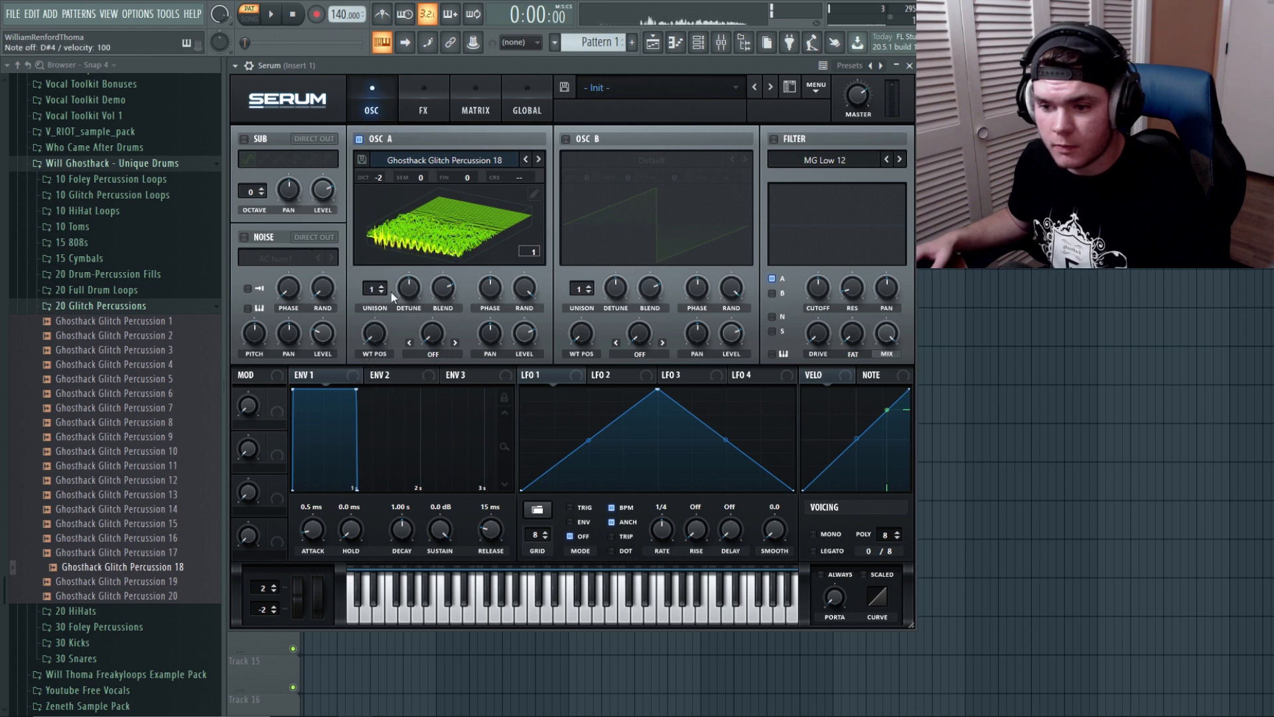
{"action": "left_click_drag", "start_coordinate": [375, 340], "coordinate": [382, 290]}
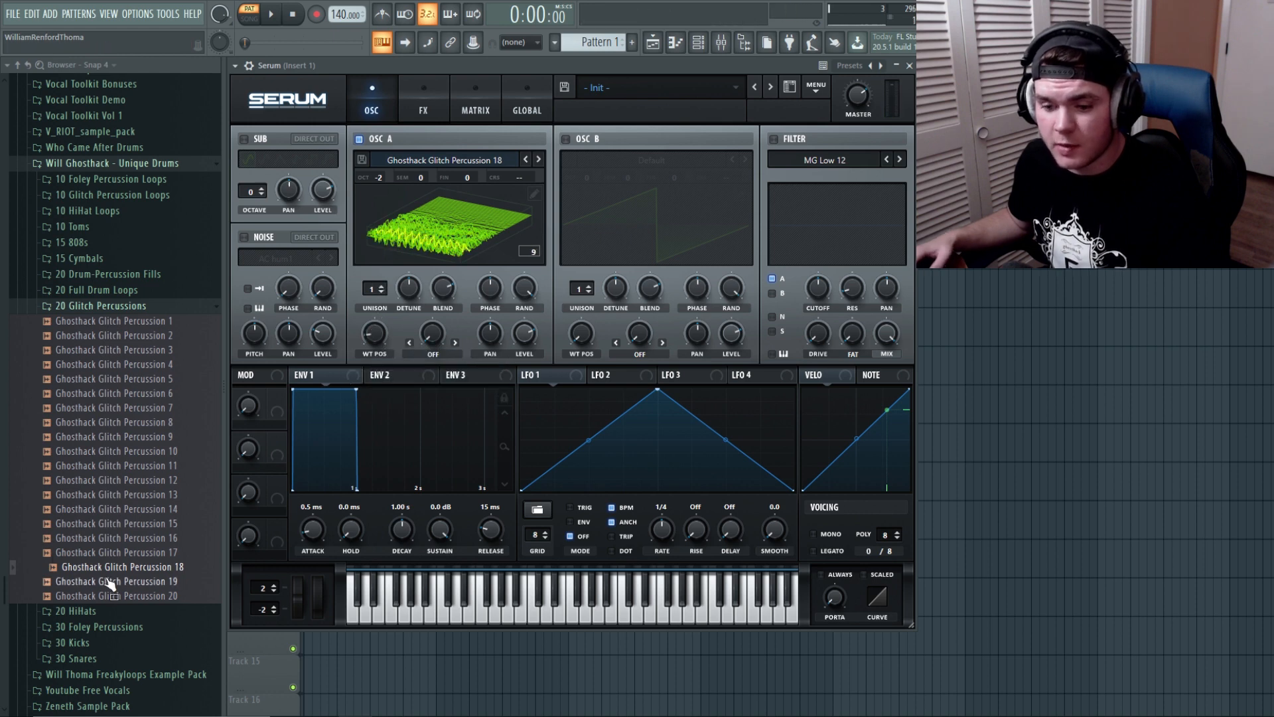
Step: Try importing Glitch Percussion 18 into oscillator A via FFT 1024, FFT 512 and constant framesize (pitch avg) to compare the wavetables
{"action": "left_click_drag", "start_coordinate": [112, 568], "coordinate": [469, 260]}
{"action": "mouse_move", "coordinate": [376, 333]}
{"action": "left_mouse_down"}
{"action": "mouse_move", "coordinate": [374, 376]}
{"action": "mouse_move", "coordinate": [382, 265]}
{"action": "mouse_move", "coordinate": [379, 321]}
{"action": "mouse_move", "coordinate": [379, 310]}
{"action": "left_mouse_up"}
{"action": "left_click_drag", "start_coordinate": [171, 565], "coordinate": [421, 253]}
{"action": "left_click_drag", "start_coordinate": [381, 339], "coordinate": [370, 378]}
{"action": "left_click", "coordinate": [389, 241]}
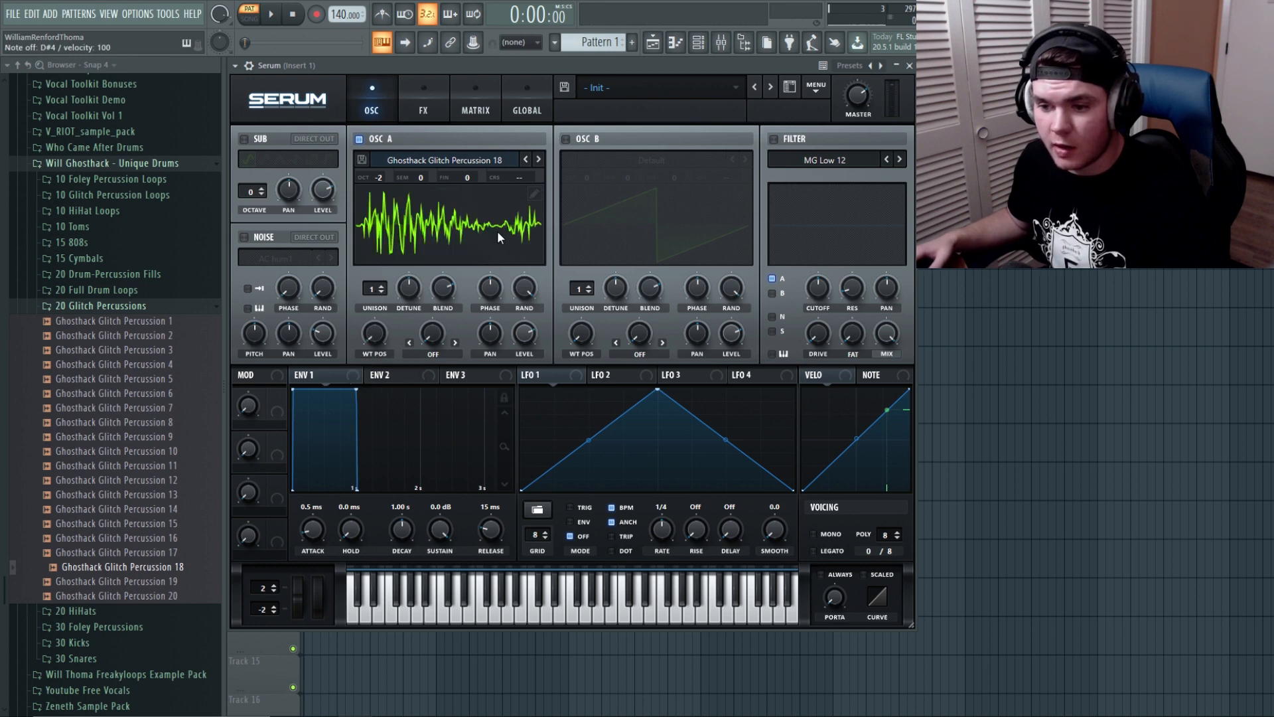
{"action": "left_click", "coordinate": [491, 231]}
{"action": "left_click_drag", "start_coordinate": [179, 573], "coordinate": [467, 232]}
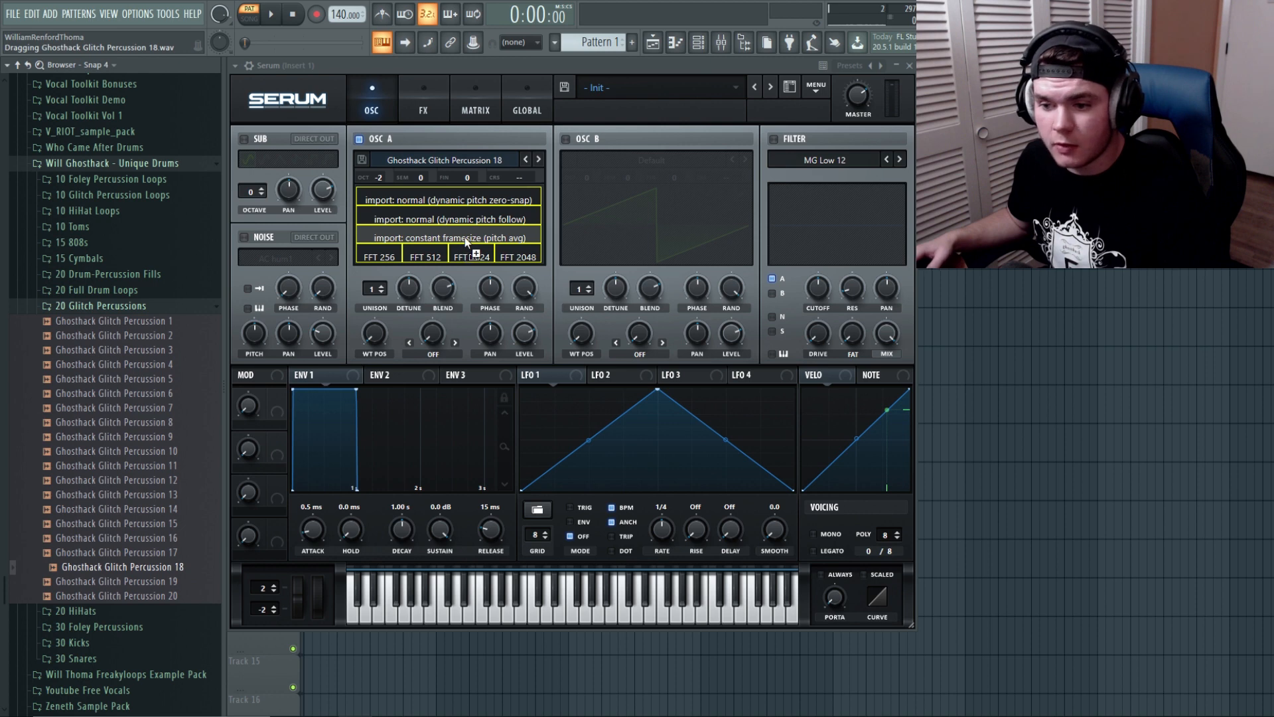
{"action": "left_click_drag", "start_coordinate": [465, 238], "coordinate": [307, 452]}
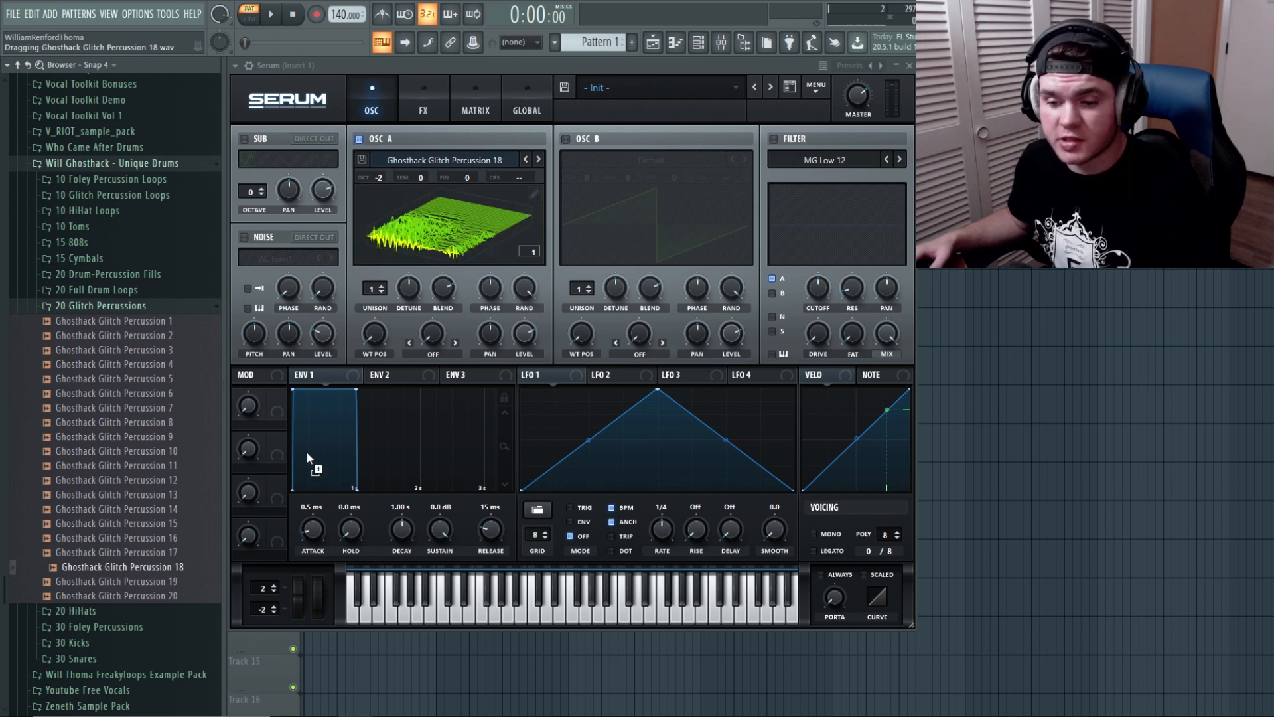
Step: Import Ghosthack Glitch Percussion 18 from the Will Ghosthack - Unique Drums sample pack into oscillator A's table editor via fixed frame size
{"action": "left_click", "coordinate": [634, 244]}
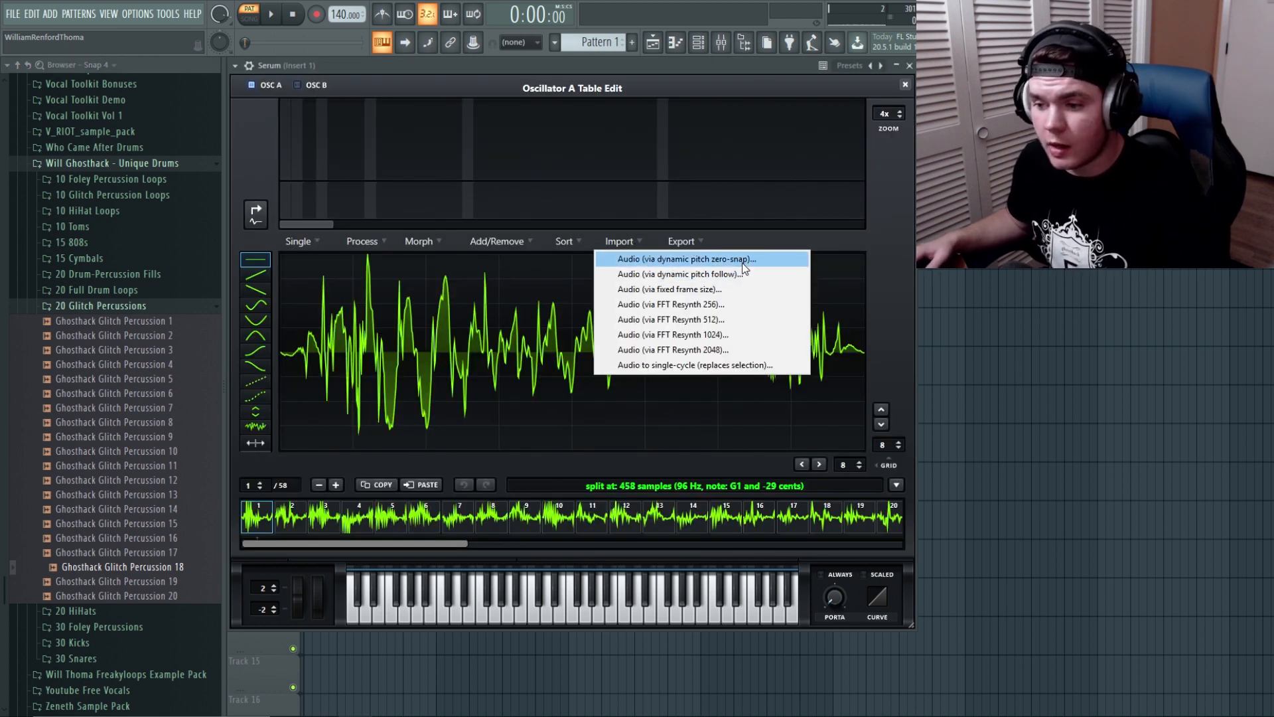
{"action": "left_click", "coordinate": [723, 288]}
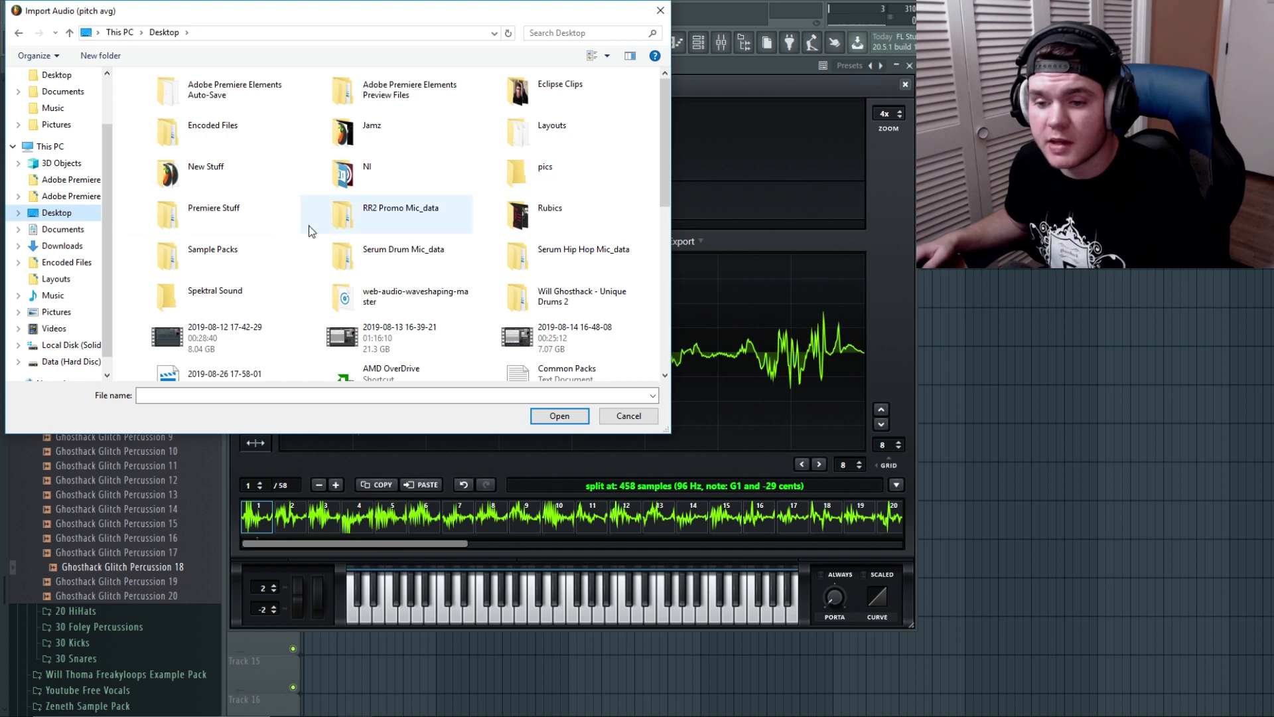
{"action": "double_click", "coordinate": [253, 252]}
{"action": "scroll", "coordinate": [292, 263], "scroll_direction": "down", "scroll_amount": 3}
{"action": "double_click", "coordinate": [301, 264]}
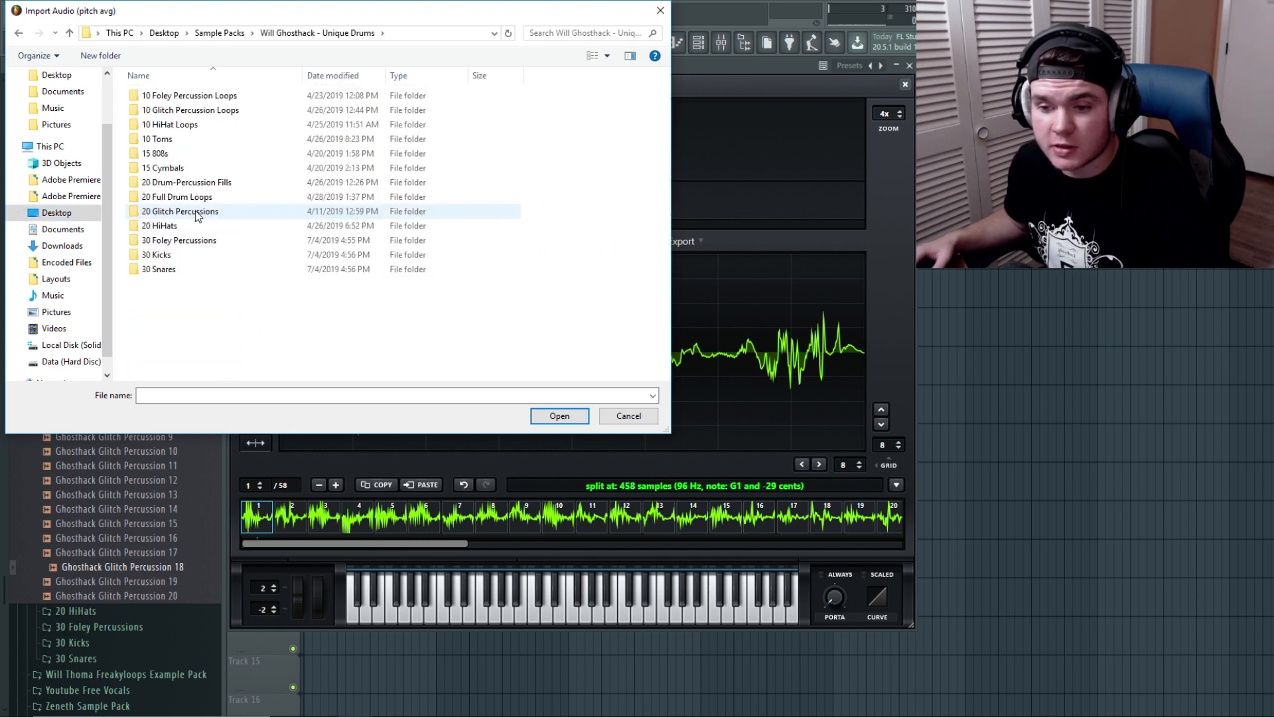
{"action": "double_click", "coordinate": [196, 211]}
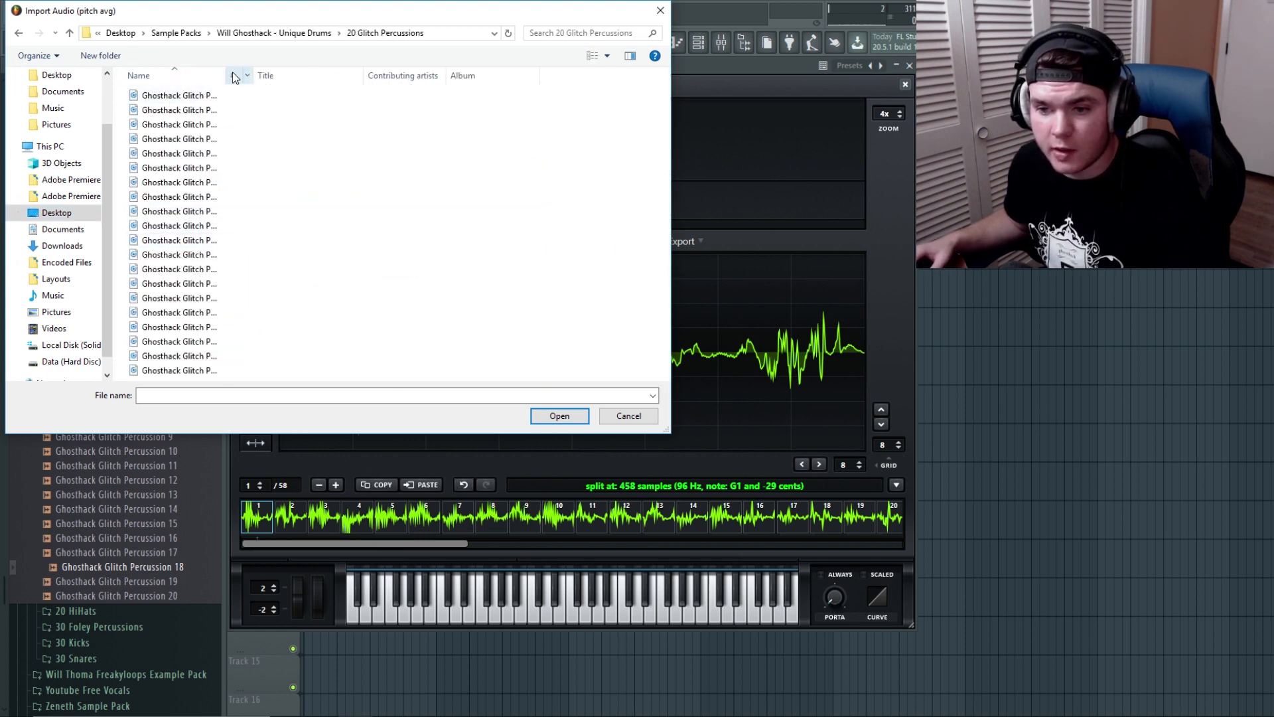
{"action": "double_click", "coordinate": [264, 342]}
Step: Set the import to 1000 samples per frame, close the table editor, and test the sound with the wavetable position at 1
{"action": "type", "text": "1000"}
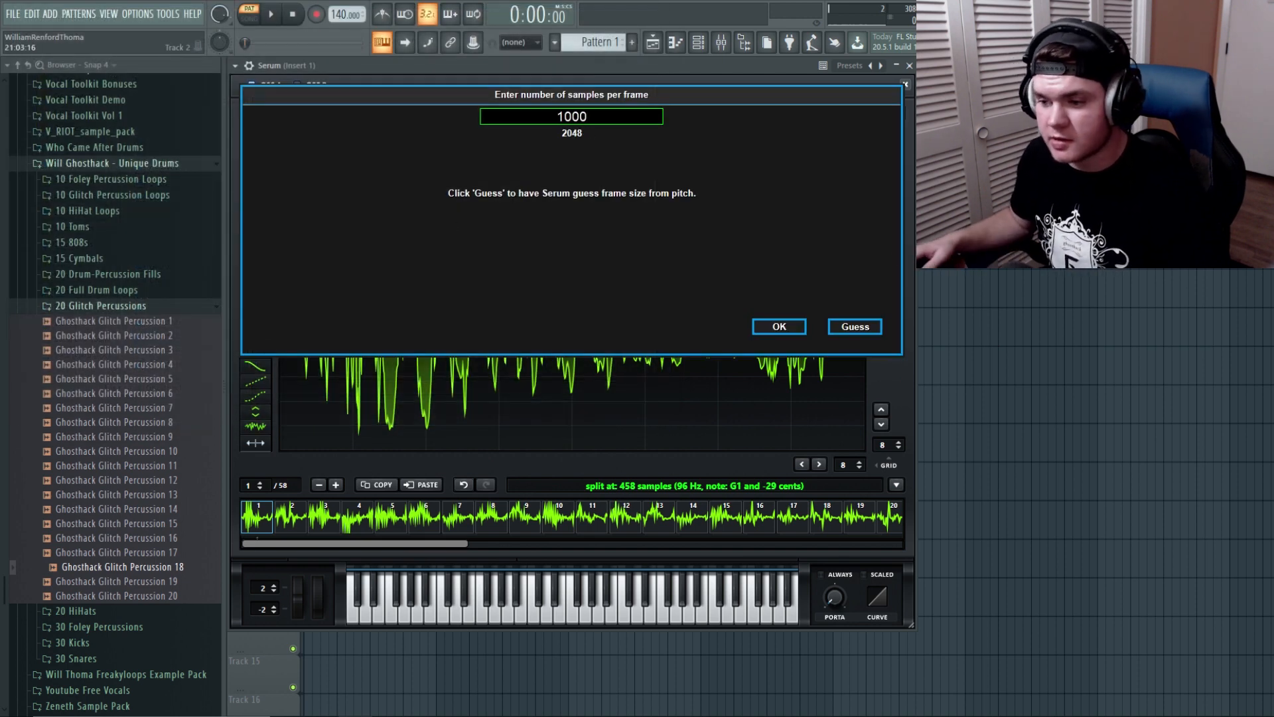
{"action": "left_click", "coordinate": [771, 330]}
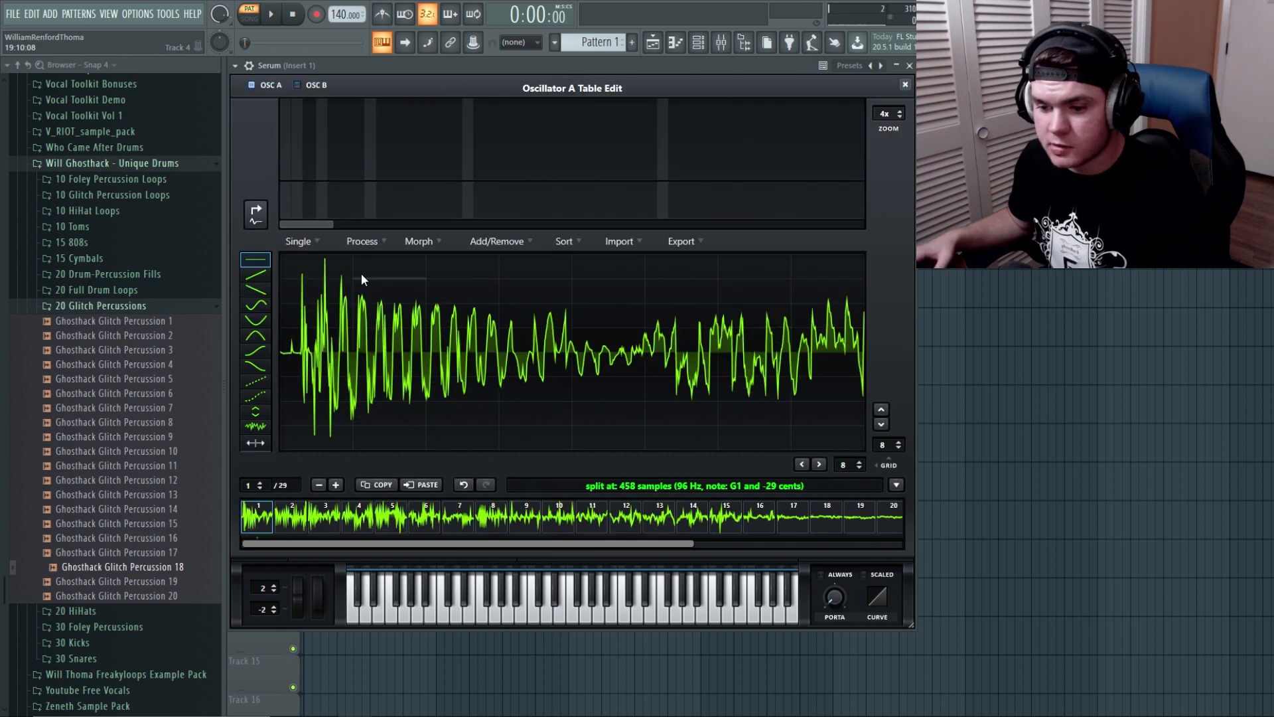
{"action": "left_click", "coordinate": [905, 84]}
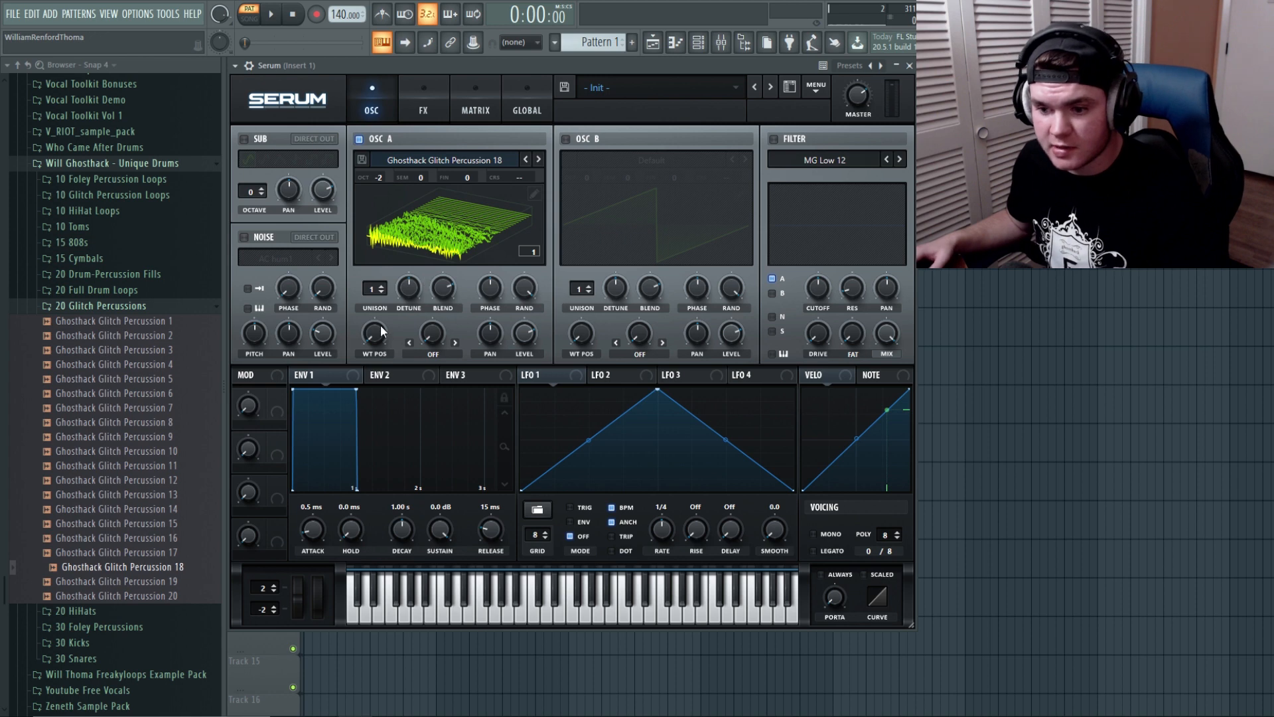
{"action": "mouse_move", "coordinate": [368, 334]}
{"action": "left_mouse_down"}
{"action": "mouse_move", "coordinate": [370, 256]}
{"action": "mouse_move", "coordinate": [357, 351]}
{"action": "left_mouse_up"}
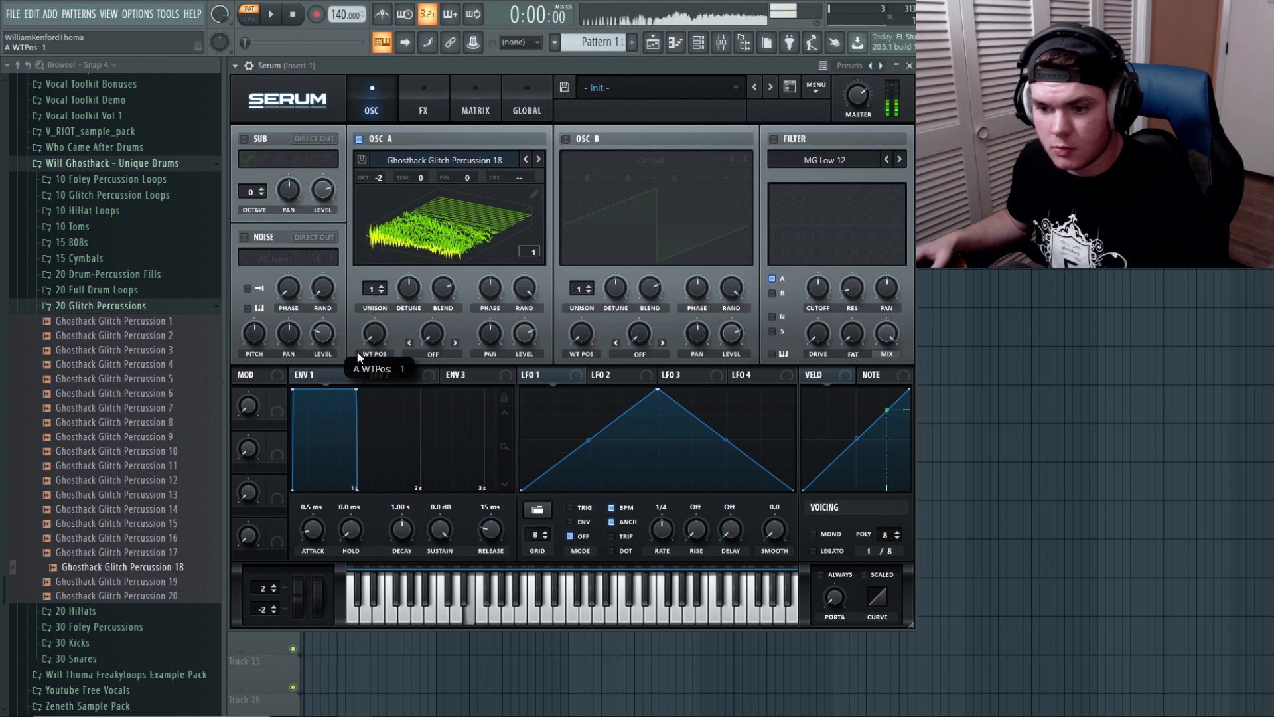
Step: Examine frames 14 to 18 in oscillator A's table editor while playing a note to judge where the wavetable should end
{"action": "left_click", "coordinate": [535, 195]}
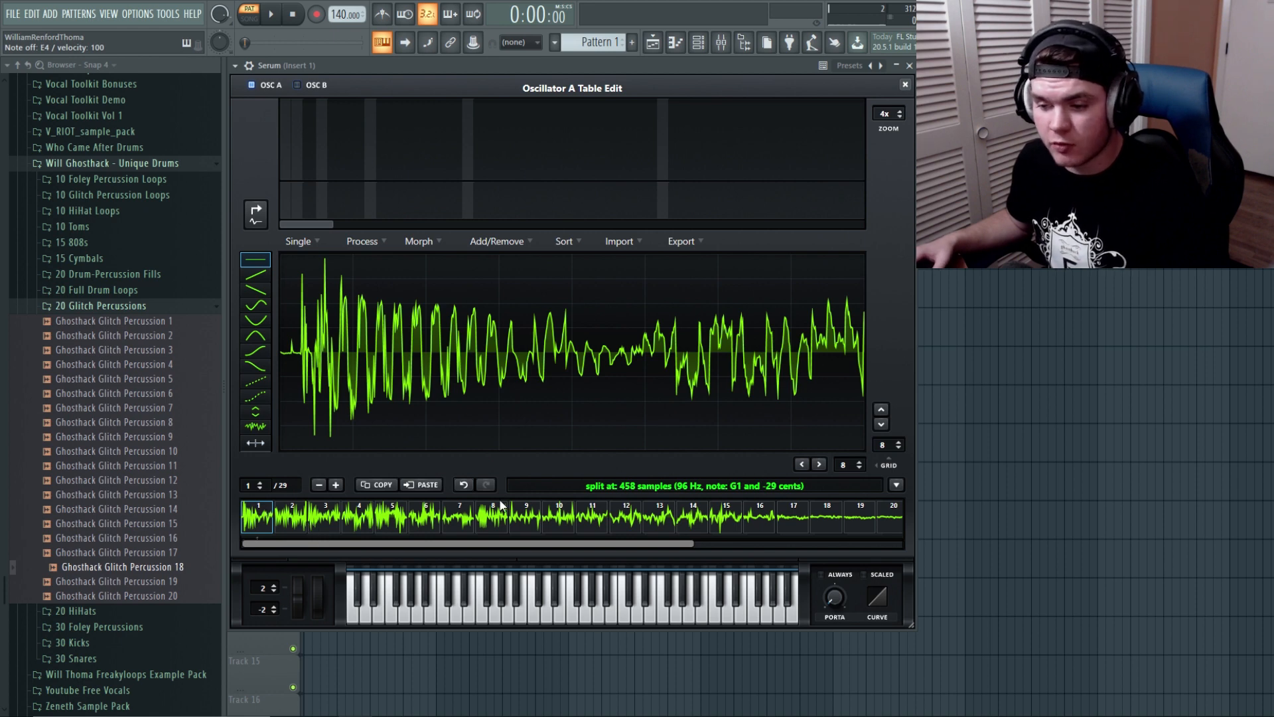
{"action": "key", "text": "c"}
{"action": "left_click", "coordinate": [693, 518]}
{"action": "left_click", "coordinate": [726, 519]}
{"action": "left_click", "coordinate": [756, 520]}
{"action": "left_click", "coordinate": [786, 517]}
{"action": "left_click", "coordinate": [830, 513]}
{"action": "left_click", "coordinate": [786, 517]}
{"action": "left_click", "coordinate": [761, 518]}
{"action": "left_click", "coordinate": [718, 518]}
{"action": "left_click", "coordinate": [753, 522]}
{"action": "left_click", "coordinate": [721, 523]}
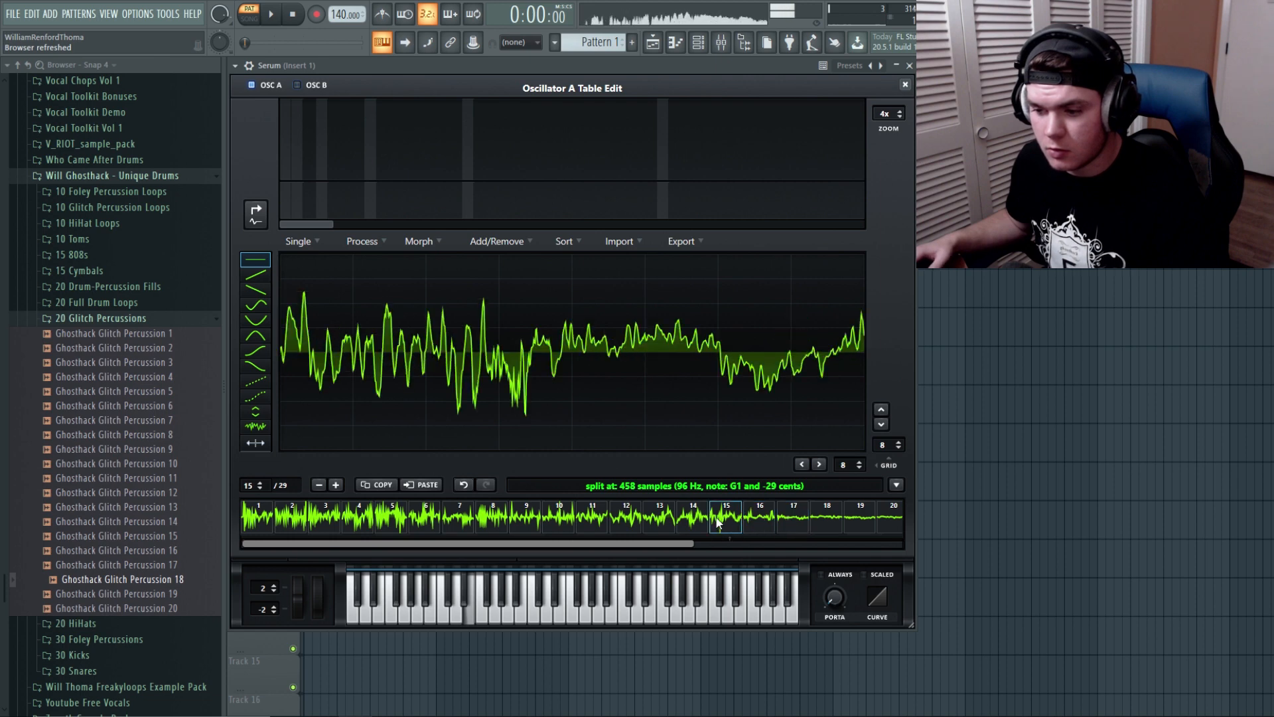
Step: Remove all frames from frame 16 to the end of oscillator A's wavetable and close the table editor
{"action": "left_click", "coordinate": [761, 524]}
{"action": "left_click", "coordinate": [496, 241]}
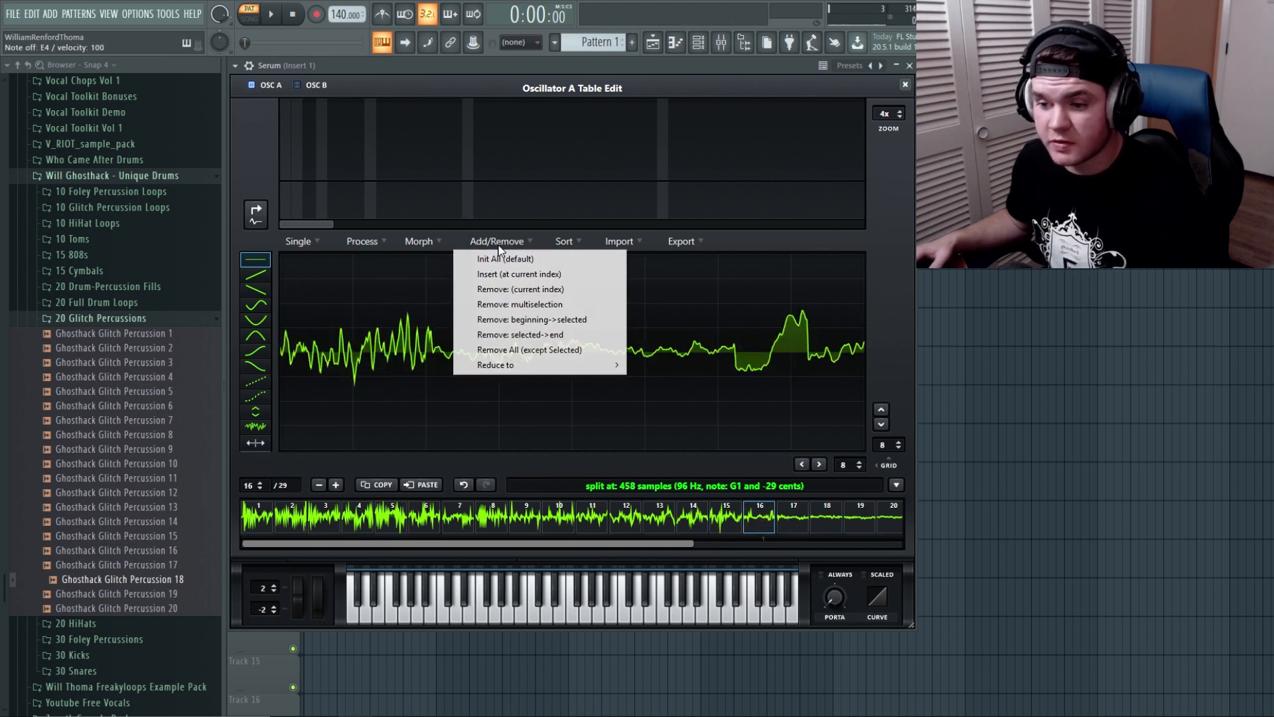
{"action": "left_click", "coordinate": [568, 335]}
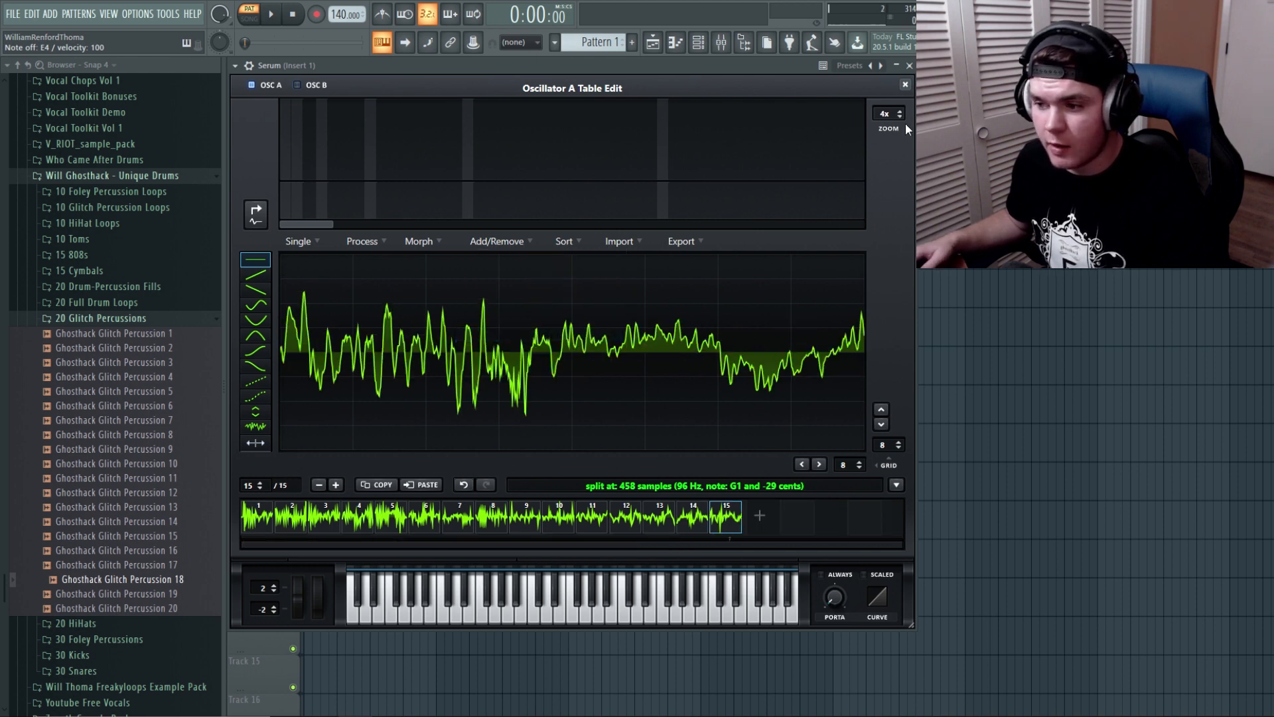
{"action": "left_click", "coordinate": [904, 85]}
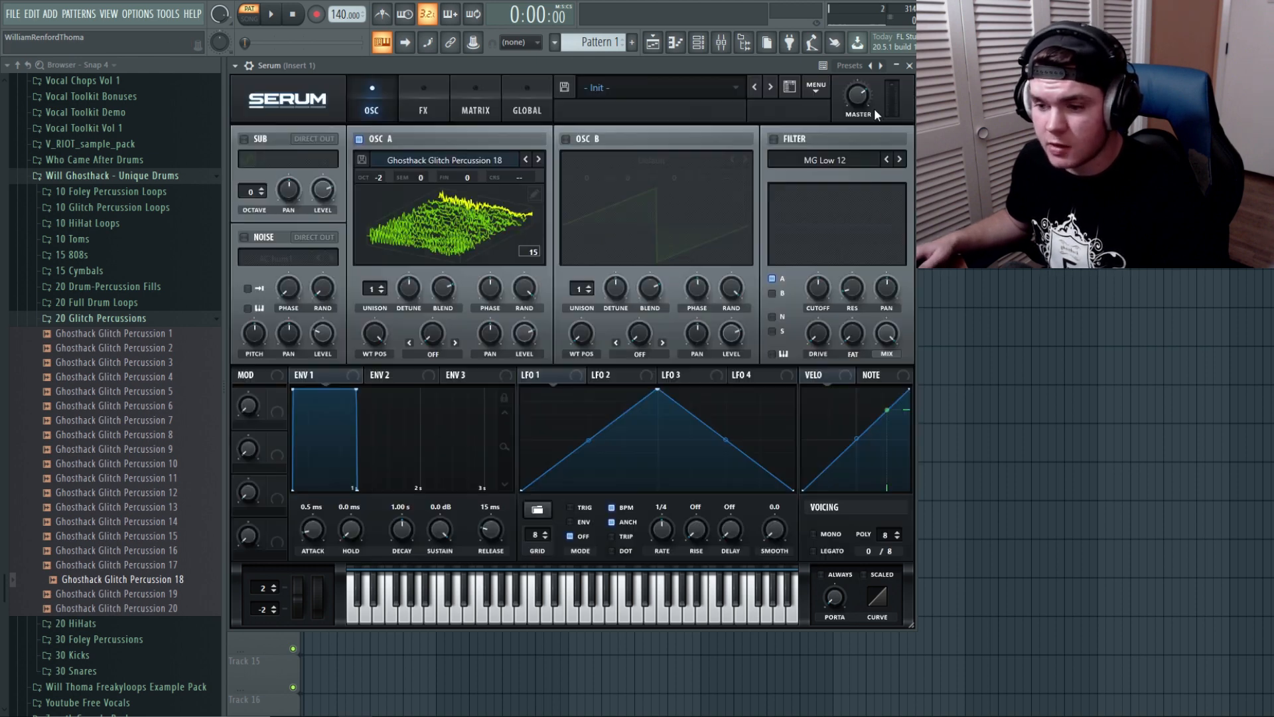
Step: Normalize the frames of oscillator A's wavetable, and play a note while sweeping the wavetable position down to 1
{"action": "left_click", "coordinate": [531, 194]}
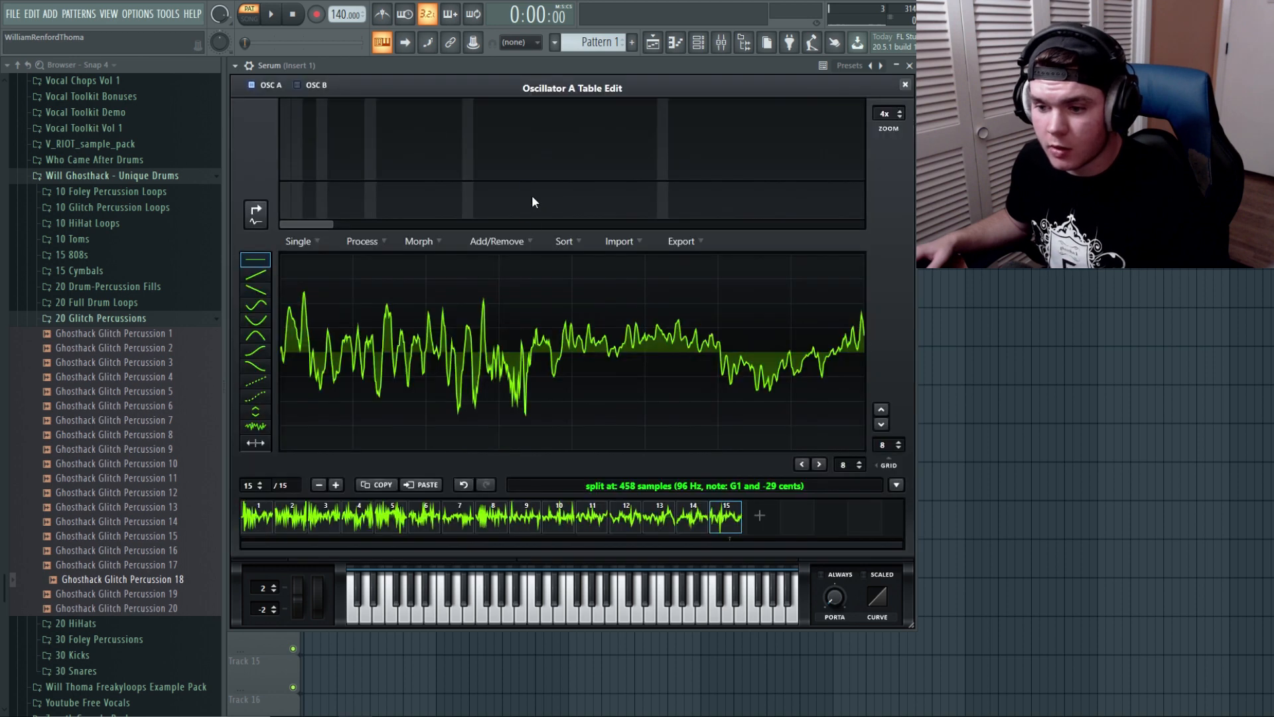
{"action": "left_click", "coordinate": [366, 241]}
{"action": "left_click", "coordinate": [388, 260]}
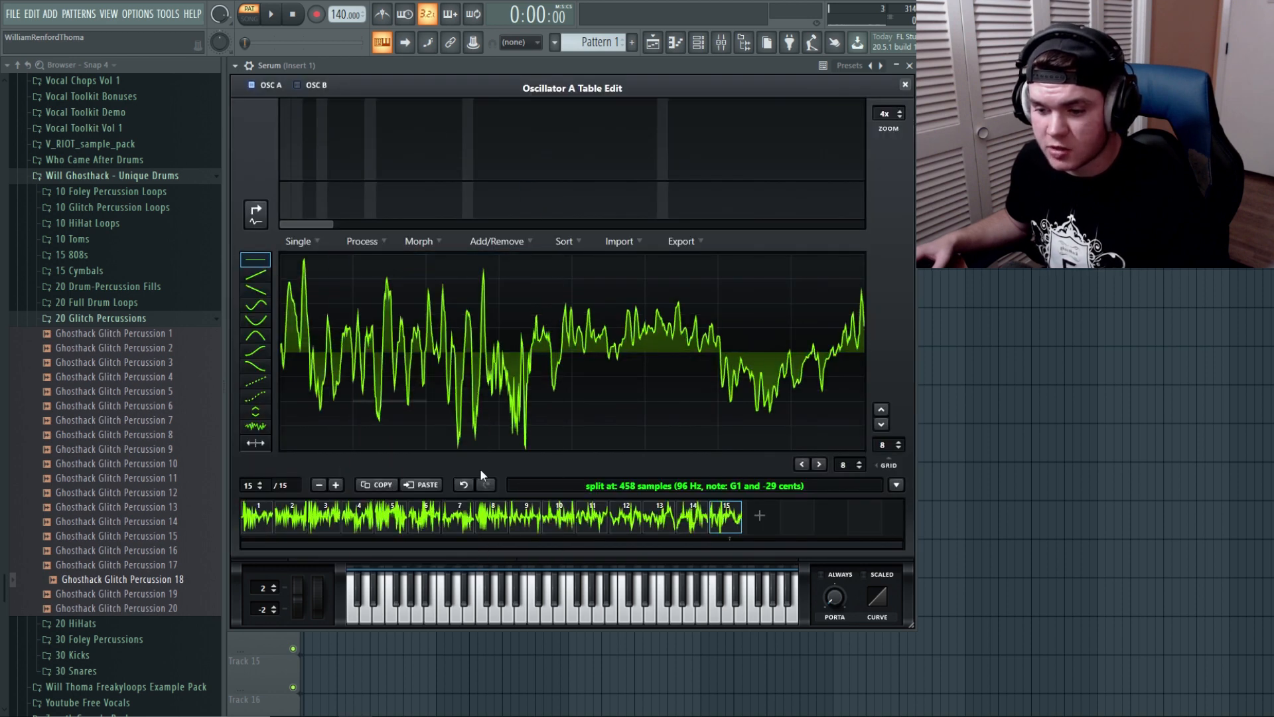
{"action": "left_click", "coordinate": [904, 85]}
{"action": "left_click", "coordinate": [413, 216]}
{"action": "key", "text": "c"}
{"action": "left_click_drag", "start_coordinate": [369, 332], "coordinate": [361, 386]}
{"action": "left_click_drag", "start_coordinate": [363, 384], "coordinate": [359, 624]}
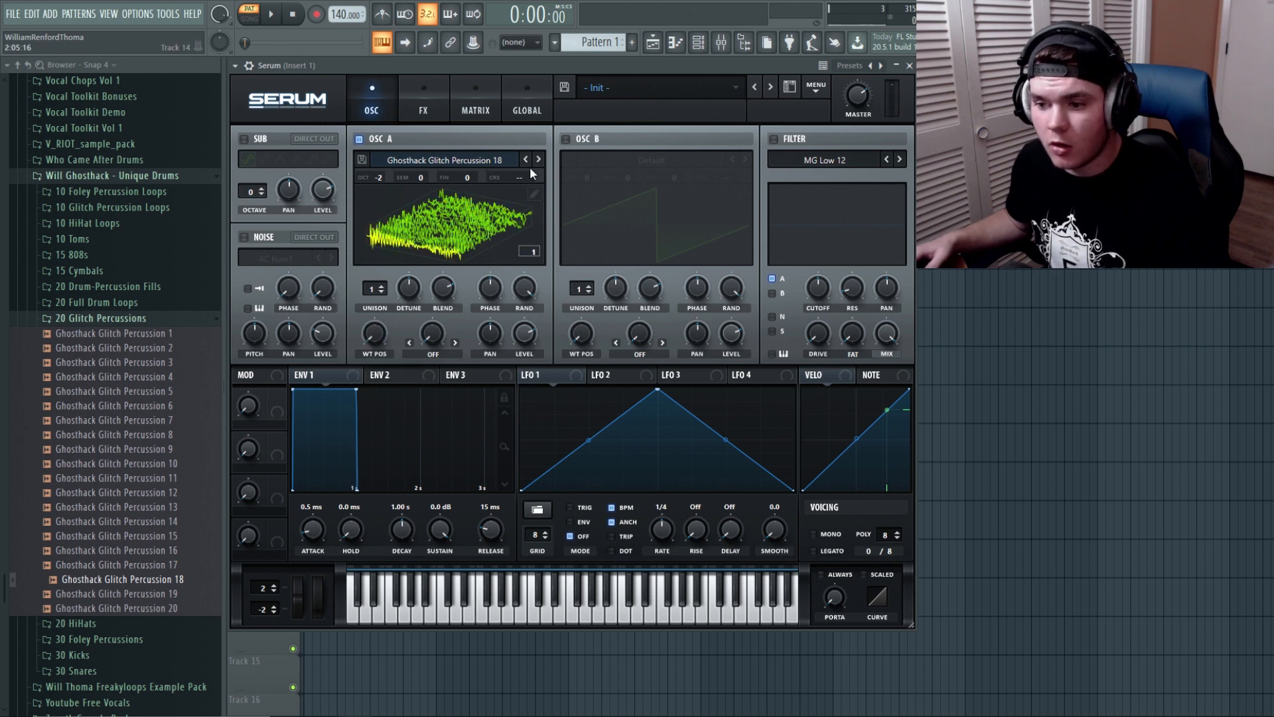
Step: Try Morph - Spectral (zero fund.phase) with normalization on oscillator A's wavetable, and sweep the wavetable position to hear it
{"action": "left_click", "coordinate": [534, 193]}
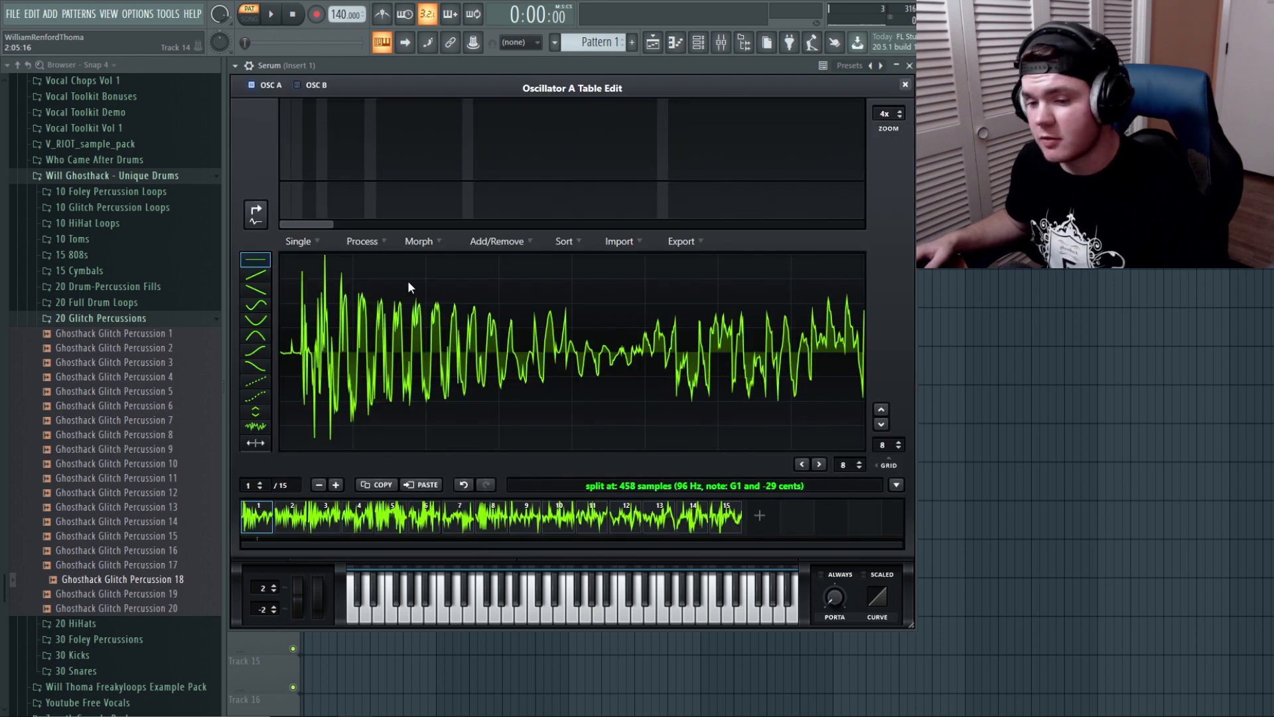
{"action": "left_click", "coordinate": [432, 236]}
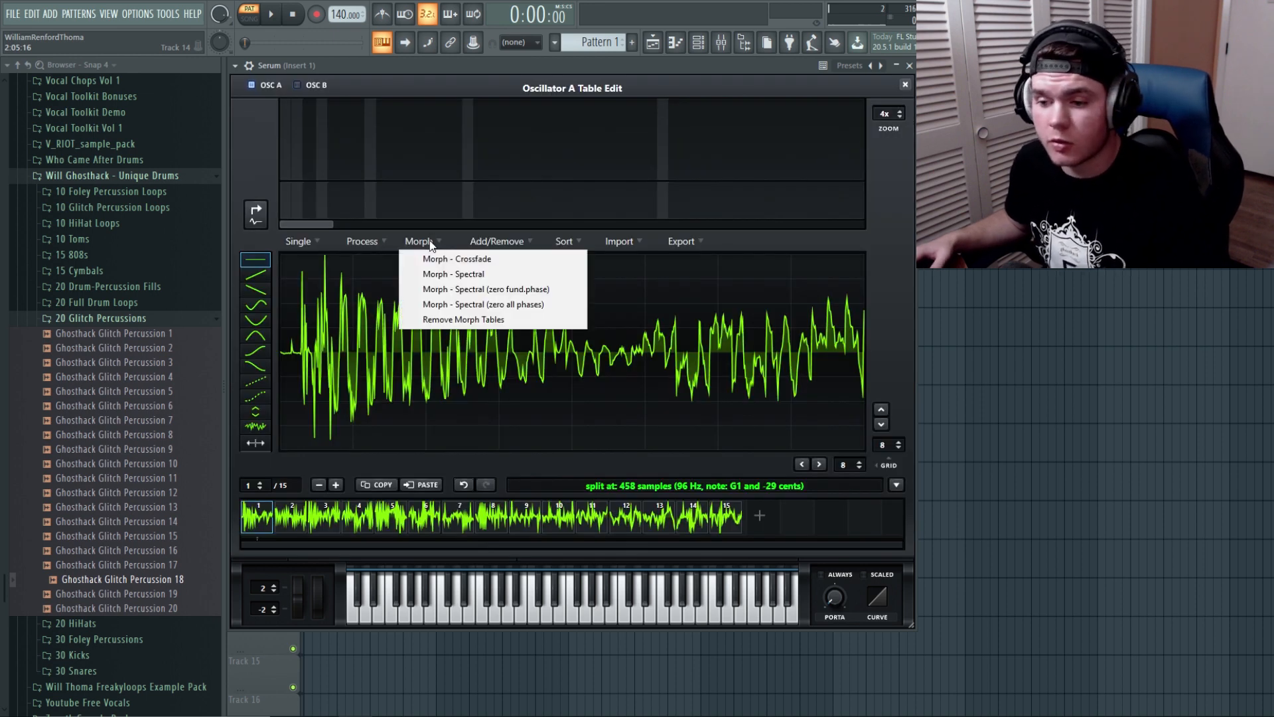
{"action": "left_click", "coordinate": [507, 289]}
{"action": "left_click", "coordinate": [359, 241]}
{"action": "left_click", "coordinate": [398, 260]}
{"action": "left_click", "coordinate": [905, 85]}
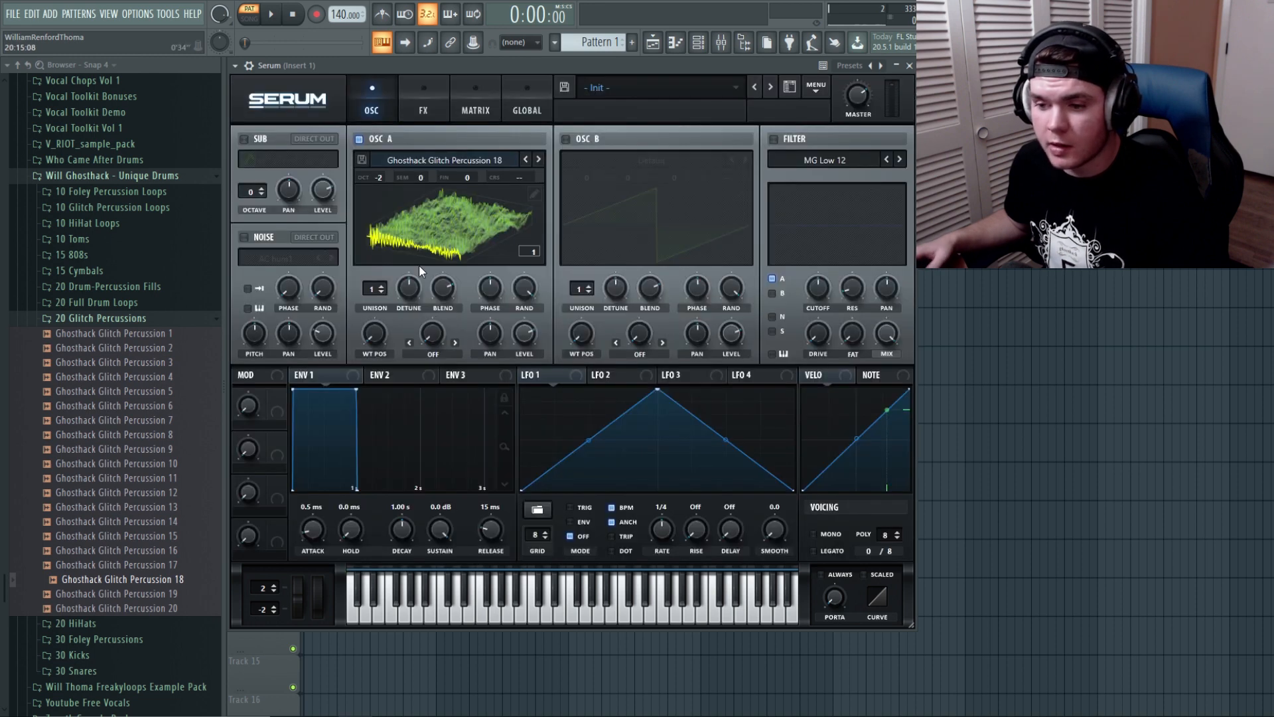
{"action": "left_click_drag", "start_coordinate": [381, 333], "coordinate": [368, 368]}
Step: Undo the spectral morph in oscillator A's table editor
{"action": "left_click", "coordinate": [530, 193]}
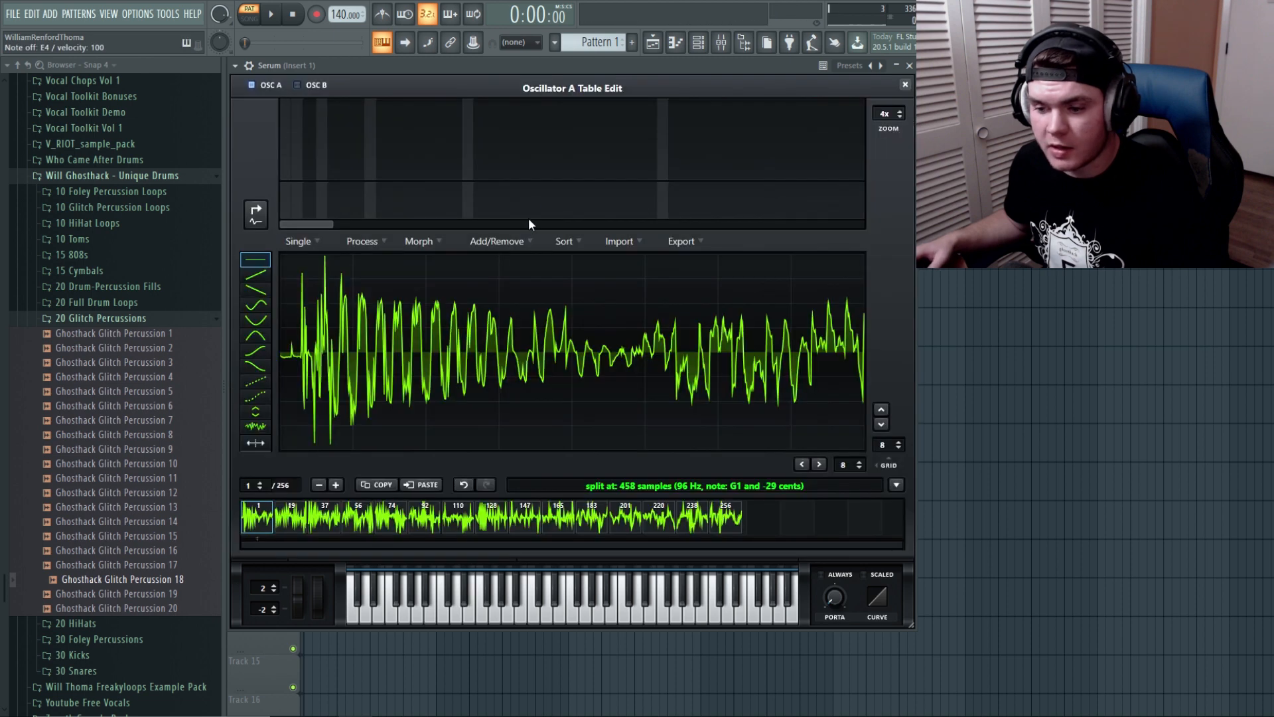
{"action": "left_click", "coordinate": [467, 488]}
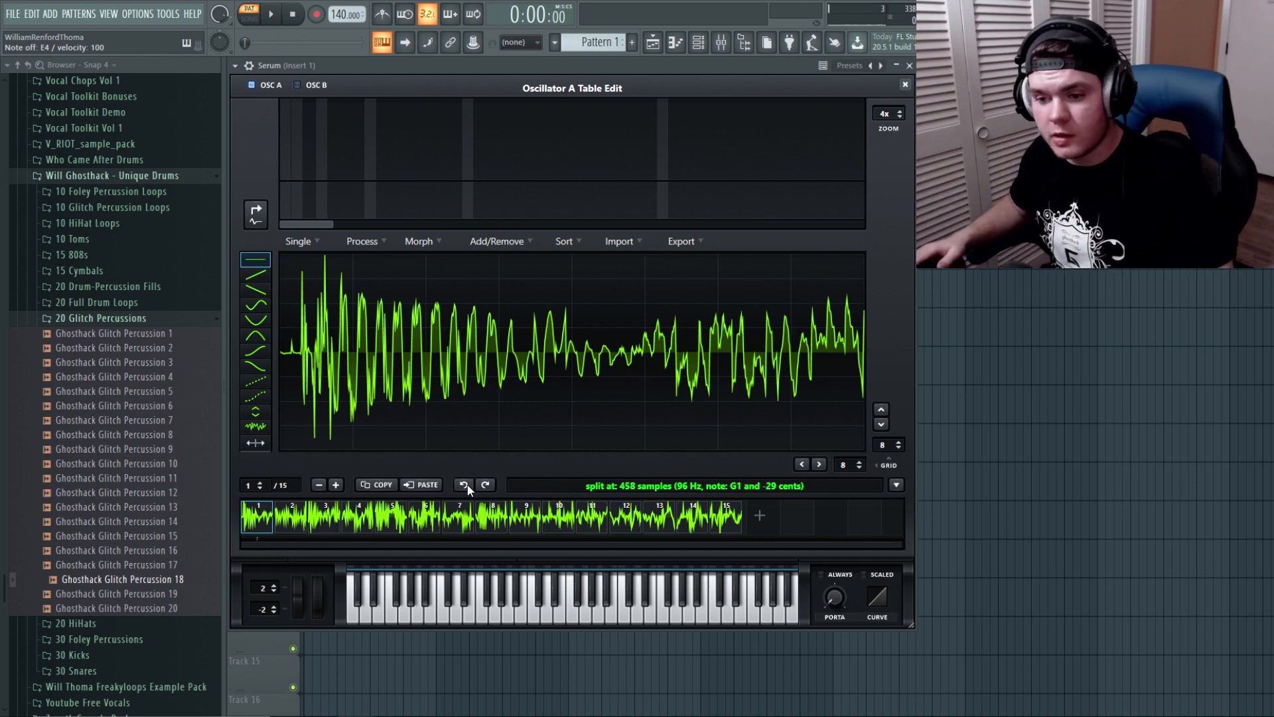
Step: Remove the DC offset from oscillator A's wavetable frames and normalize each frame separately
{"action": "left_click", "coordinate": [369, 243]}
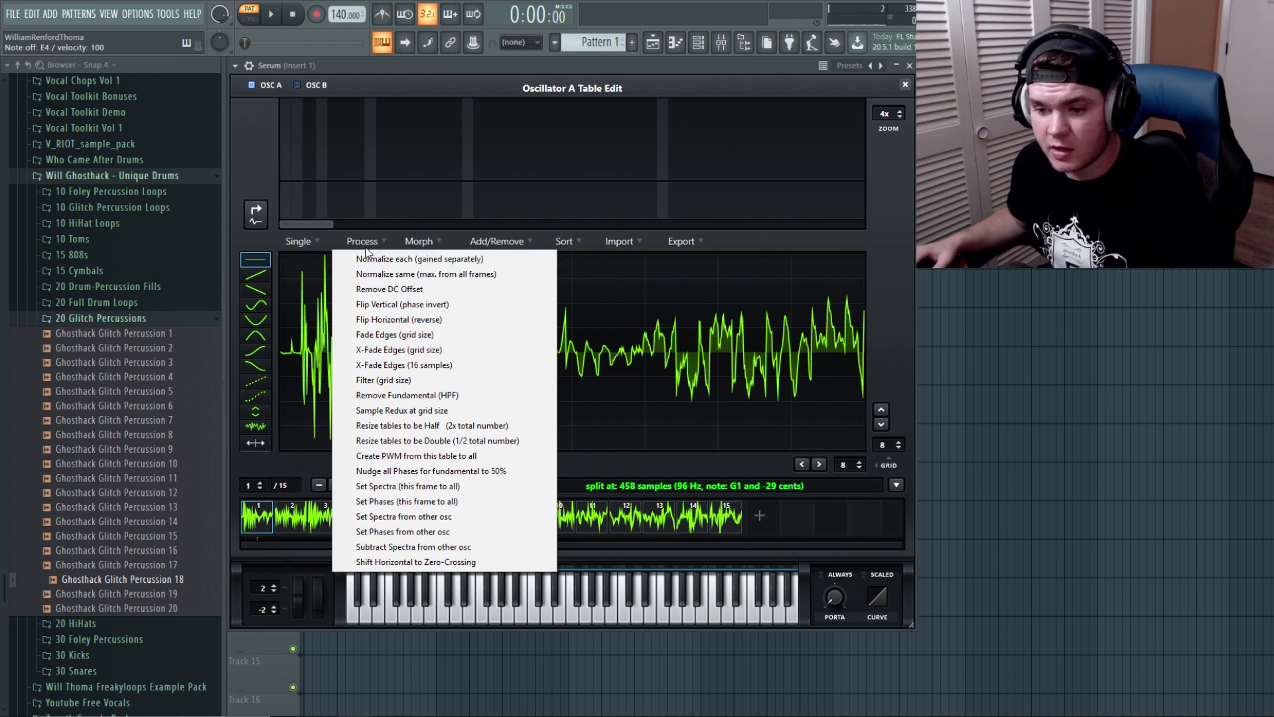
{"action": "left_click", "coordinate": [396, 289]}
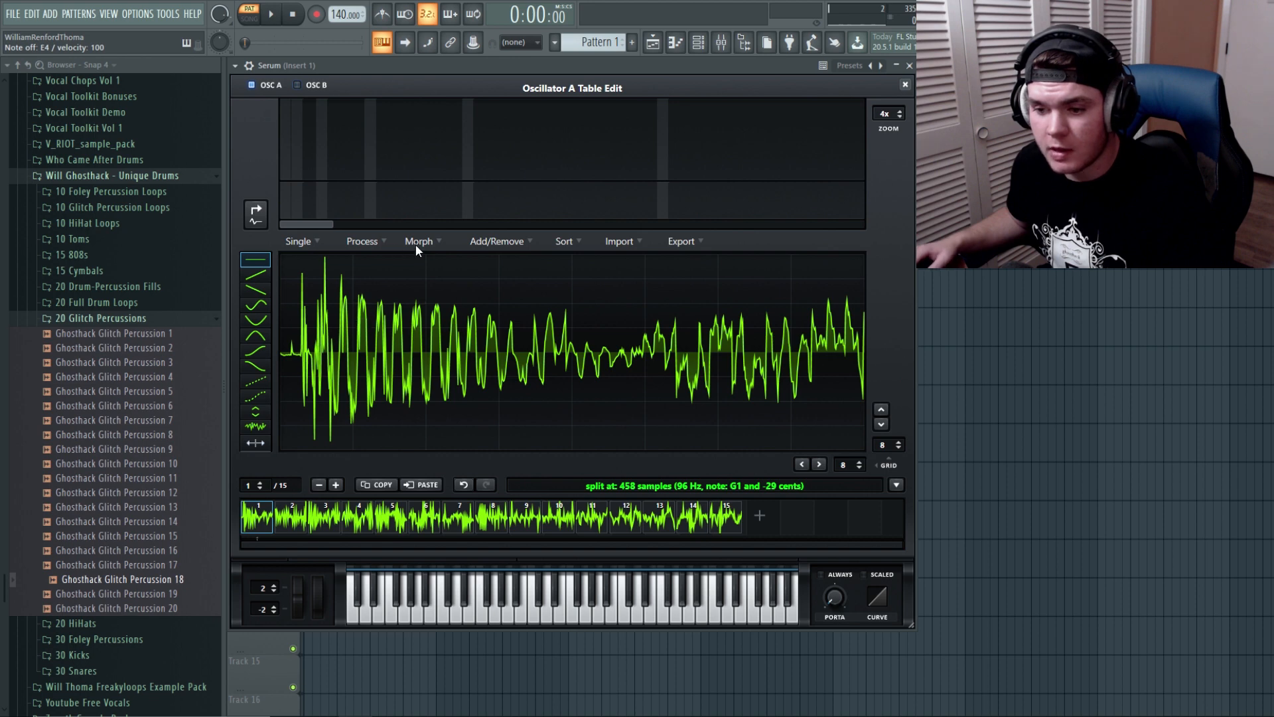
{"action": "left_click", "coordinate": [424, 242]}
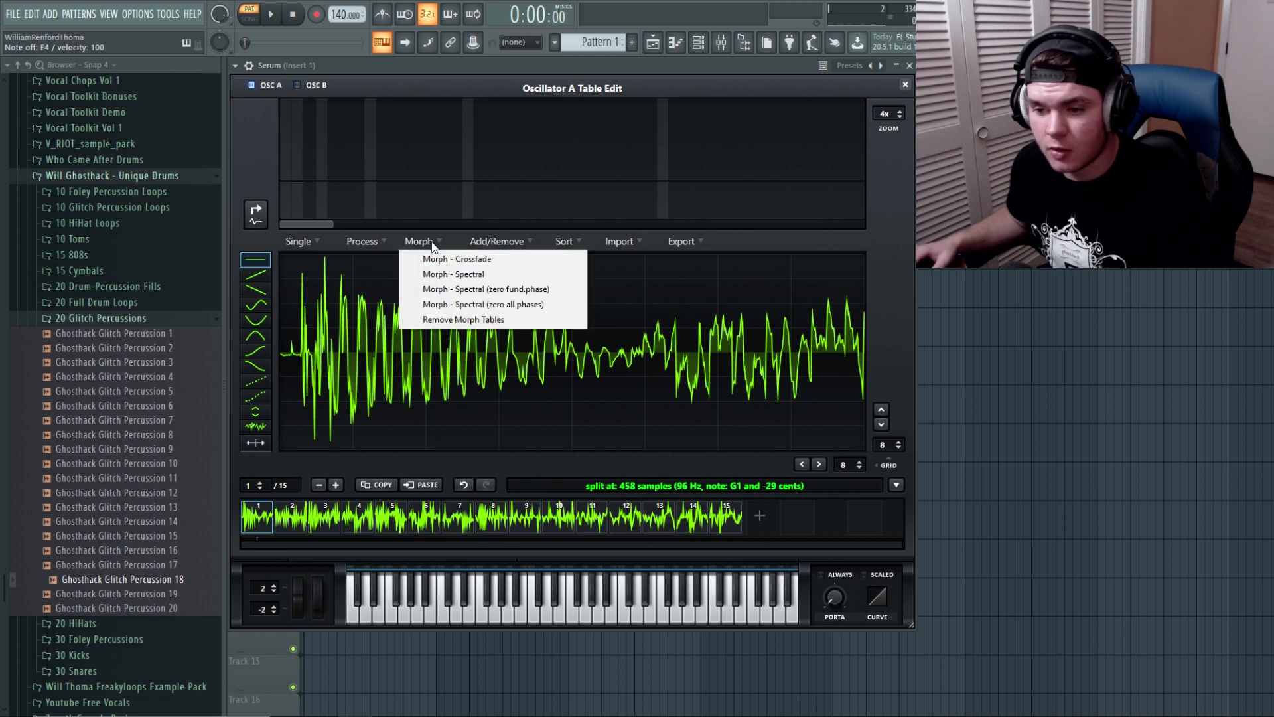
{"action": "left_click", "coordinate": [362, 239]}
{"action": "left_click", "coordinate": [399, 260]}
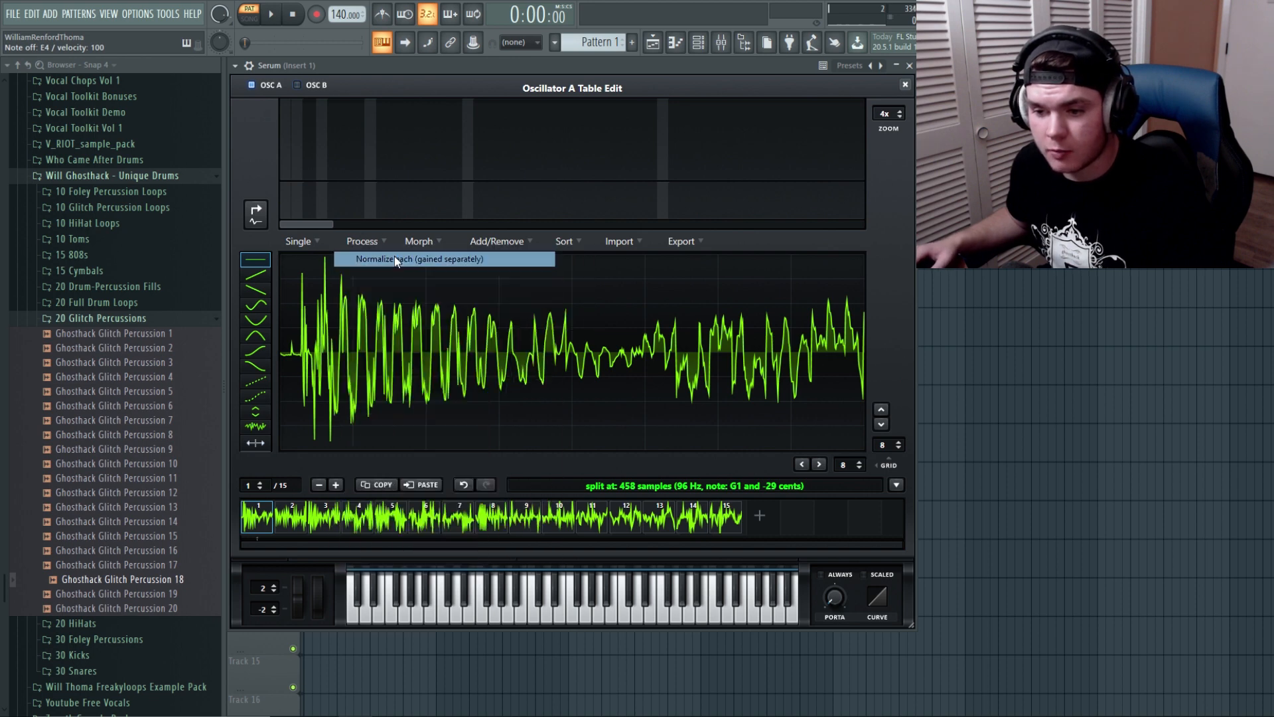
Step: Apply Morph - Crossfade to oscillator A's wavetable and close the table editor
{"action": "left_click", "coordinate": [436, 241]}
{"action": "left_click", "coordinate": [463, 259]}
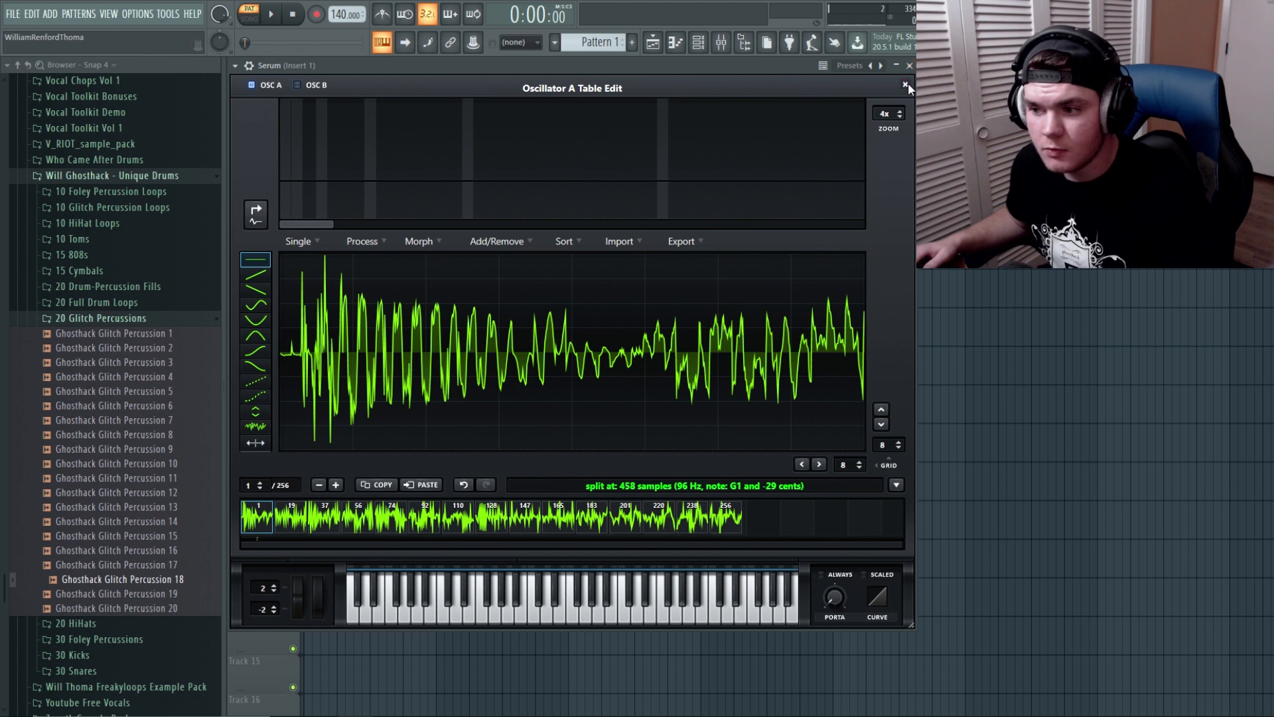
{"action": "left_click", "coordinate": [905, 85]}
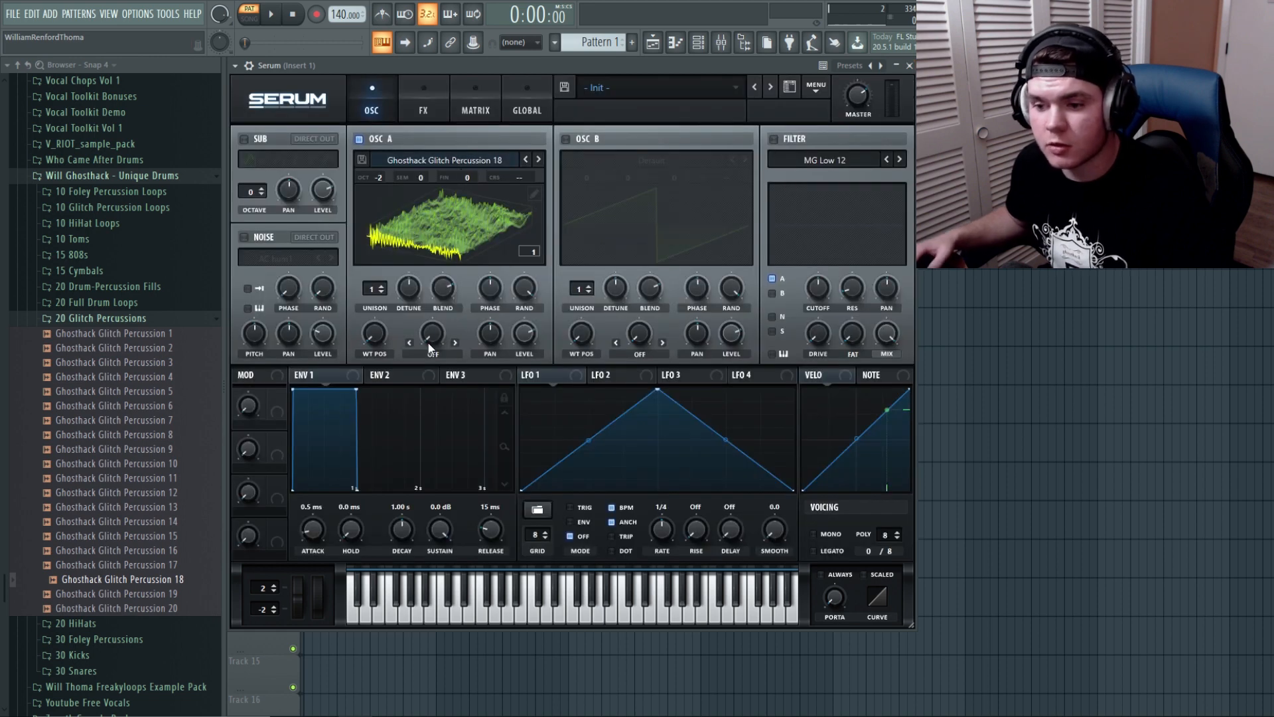
Step: Sweep oscillator A's wavetable position while playing notes, leaving it at 48, and save the wavetable as "Ghosthack Tutorial 2 Table 1"
{"action": "mouse_move", "coordinate": [382, 338]}
{"action": "left_click_drag", "start_coordinate": [382, 338], "coordinate": [388, 229]}
{"action": "double_click", "coordinate": [377, 345]}
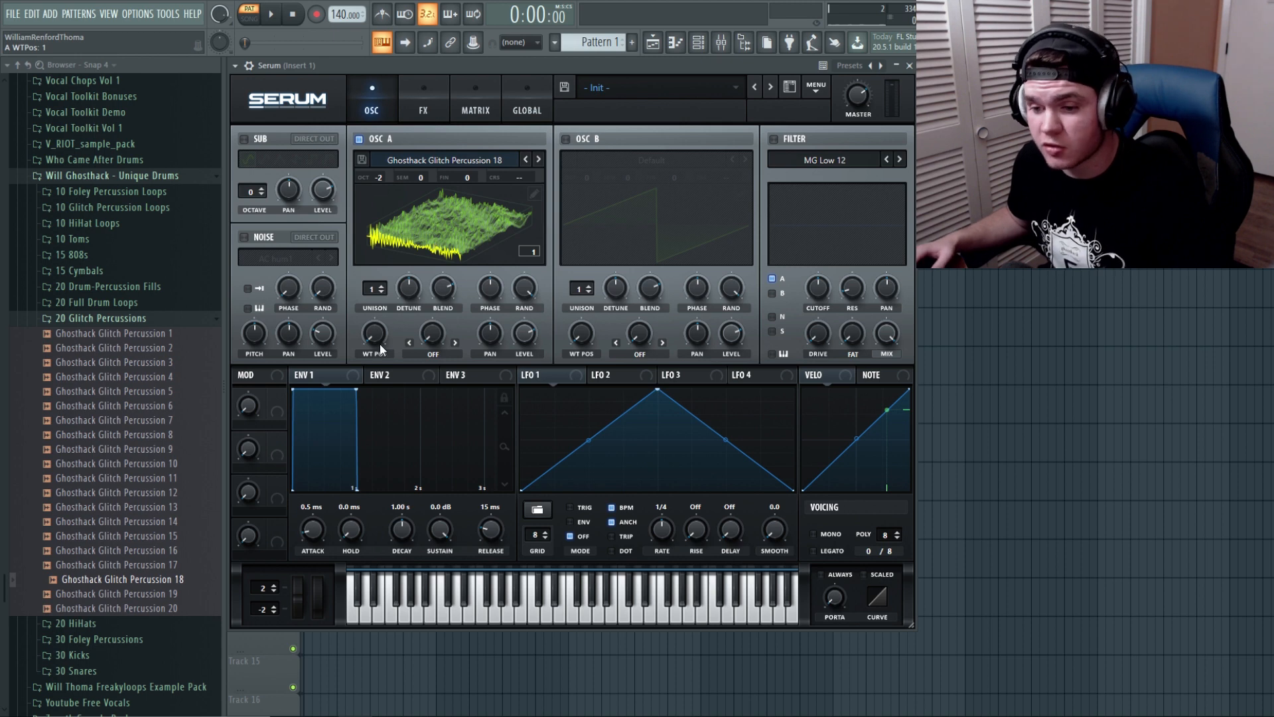
{"action": "left_click_drag", "start_coordinate": [379, 343], "coordinate": [388, 219]}
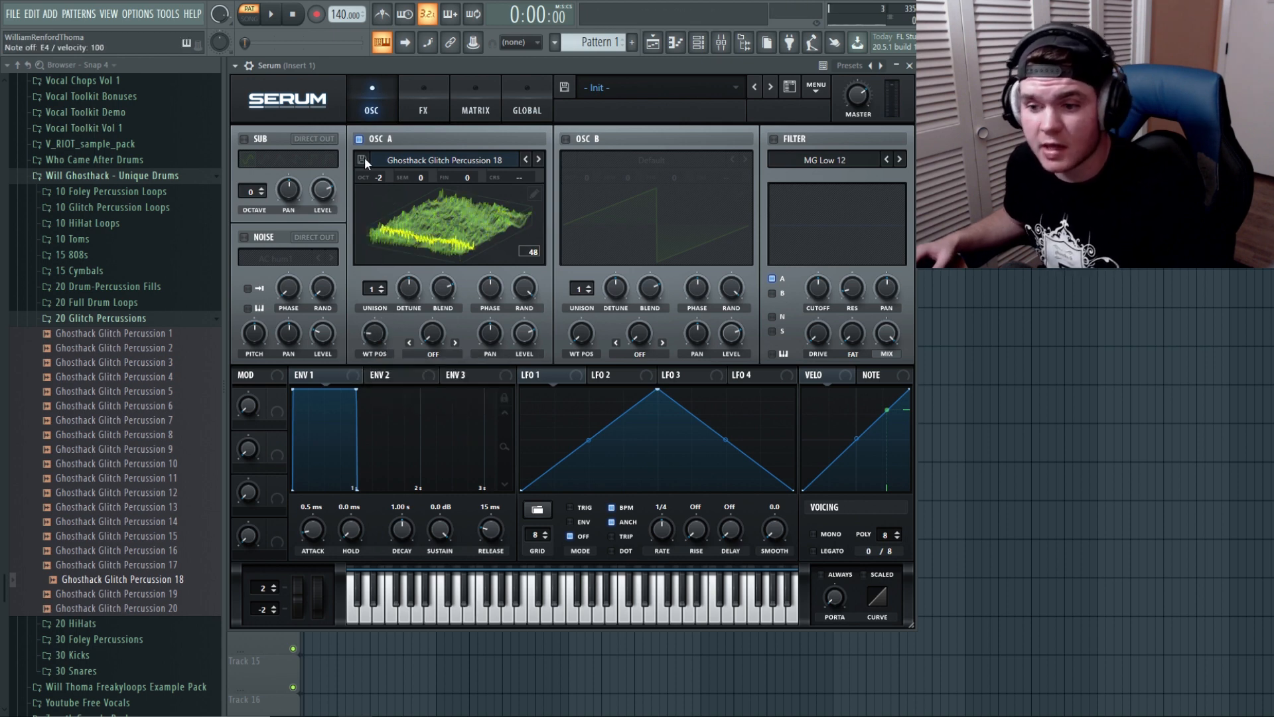
{"action": "left_click", "coordinate": [363, 159]}
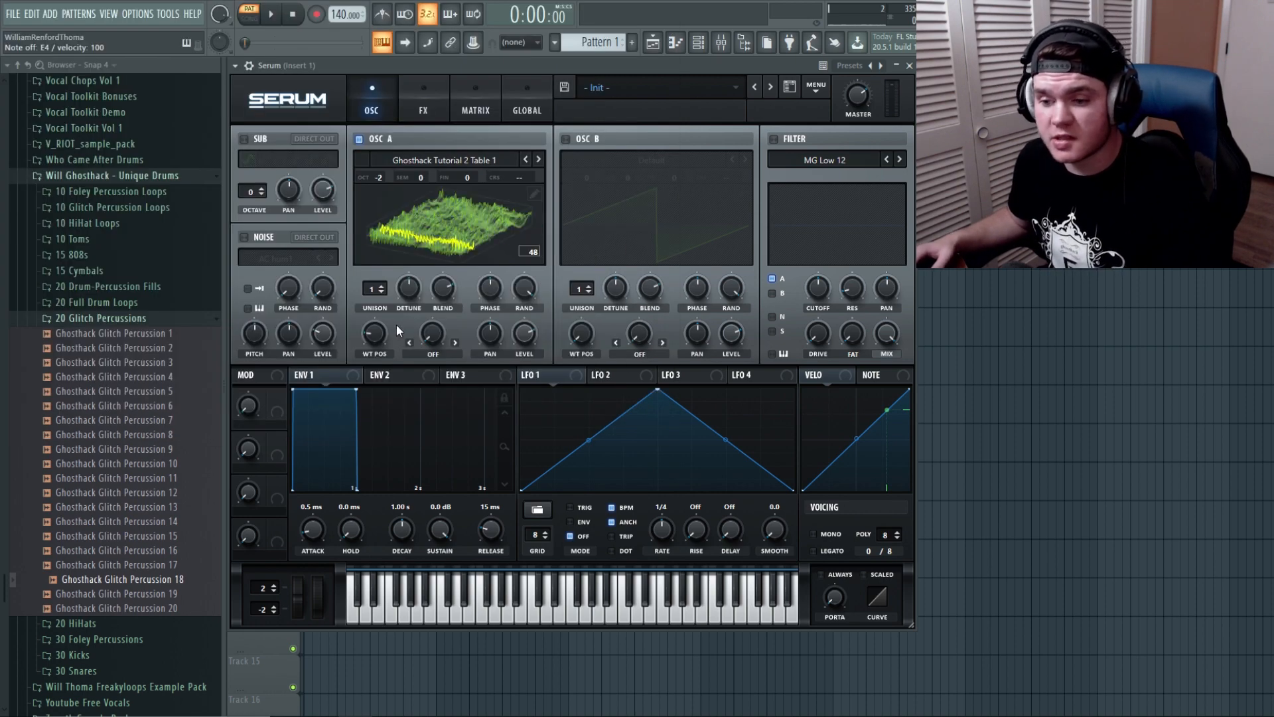
Step: Return oscillator A's wavetable position to 1 and set its warp mode to Bend - with the amount at -30%
{"action": "left_click_drag", "start_coordinate": [373, 333], "coordinate": [358, 433]}
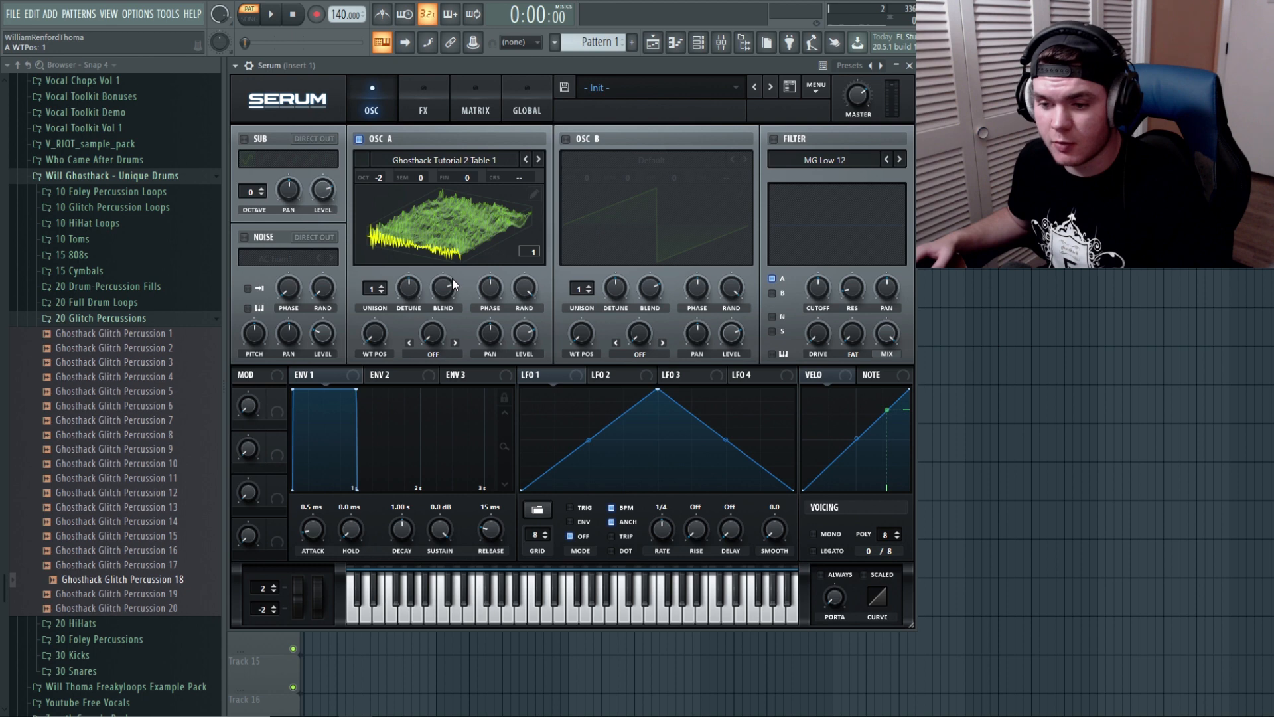
{"action": "left_click", "coordinate": [434, 355]}
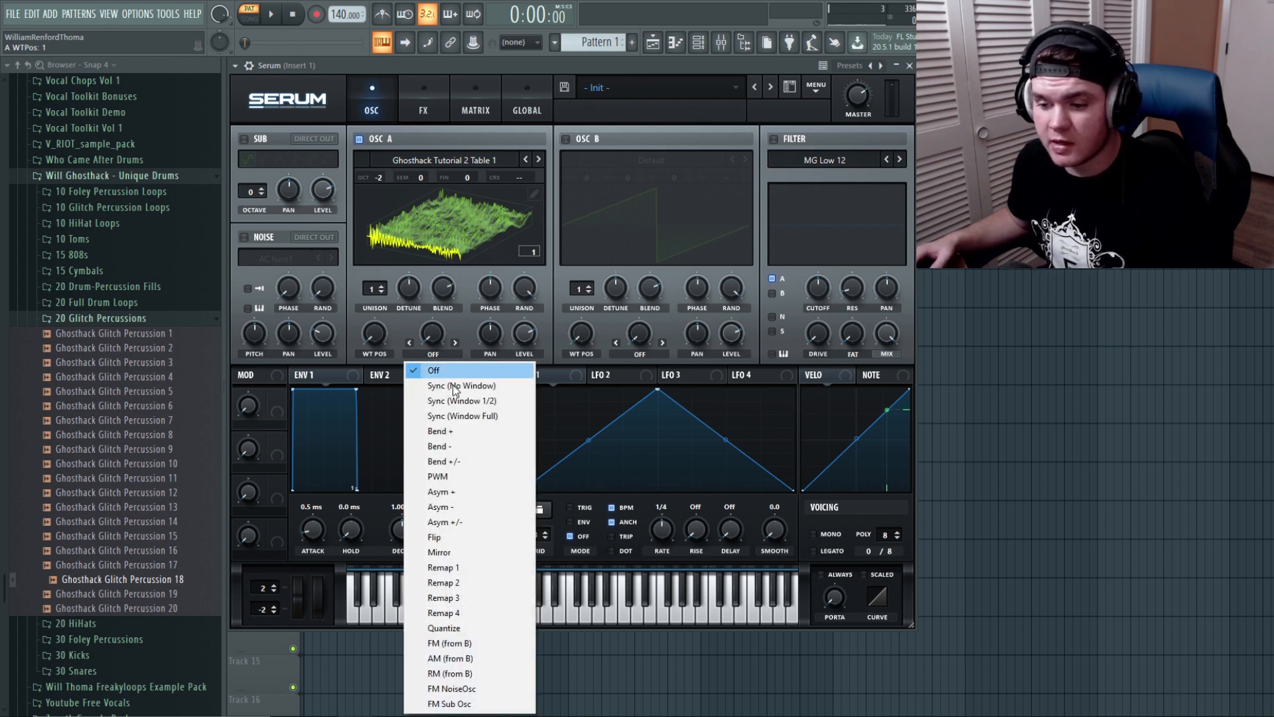
{"action": "left_click", "coordinate": [451, 445]}
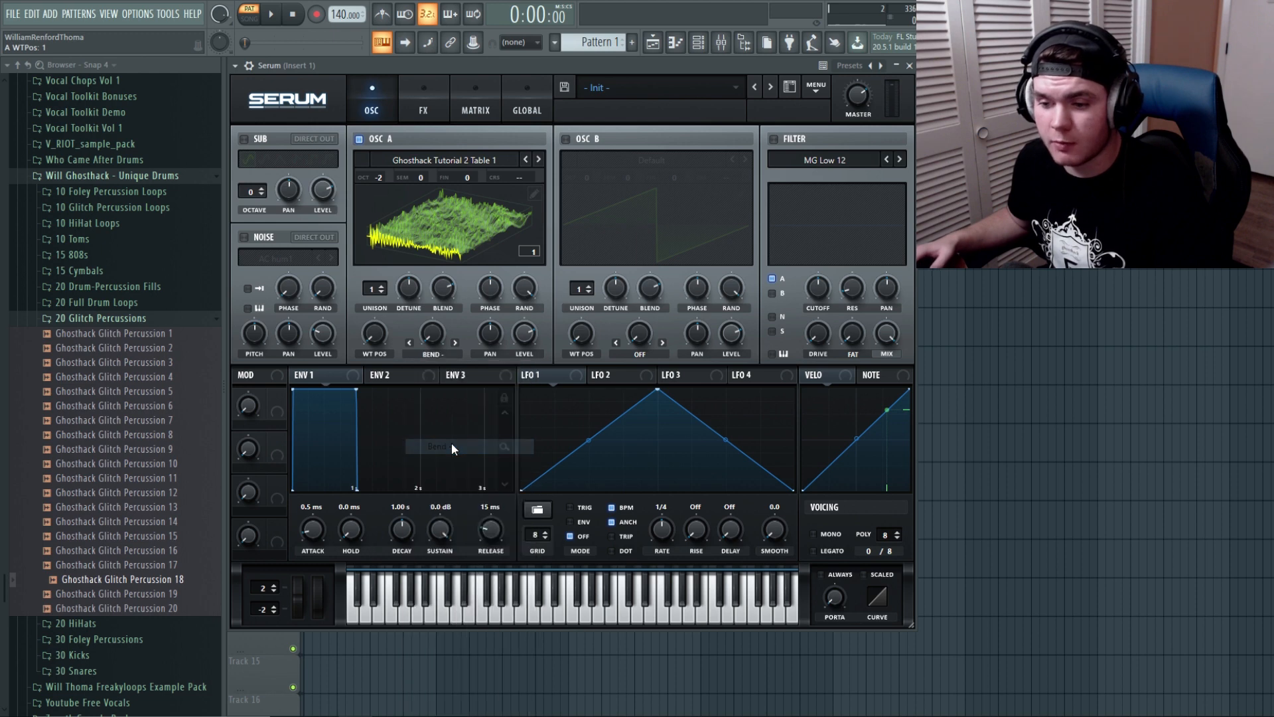
{"action": "left_click_drag", "start_coordinate": [433, 336], "coordinate": [436, 289]}
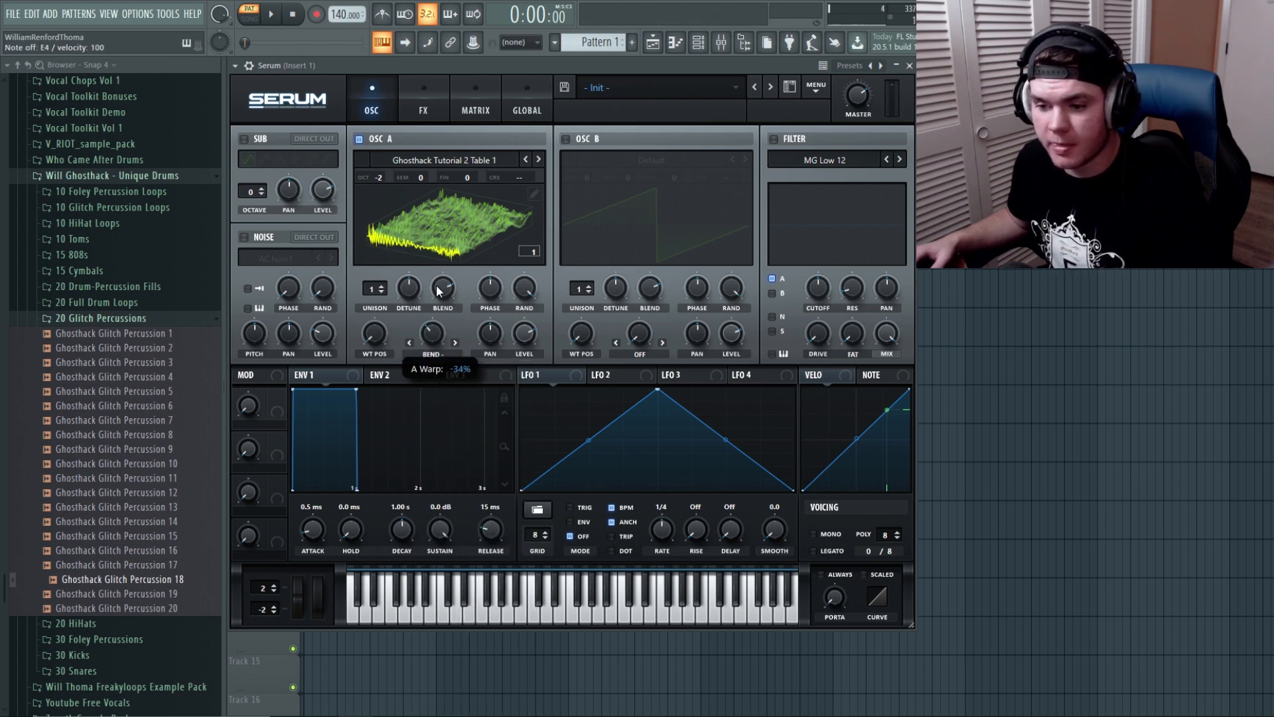
{"action": "left_click_drag", "start_coordinate": [388, 325], "coordinate": [430, 358]}
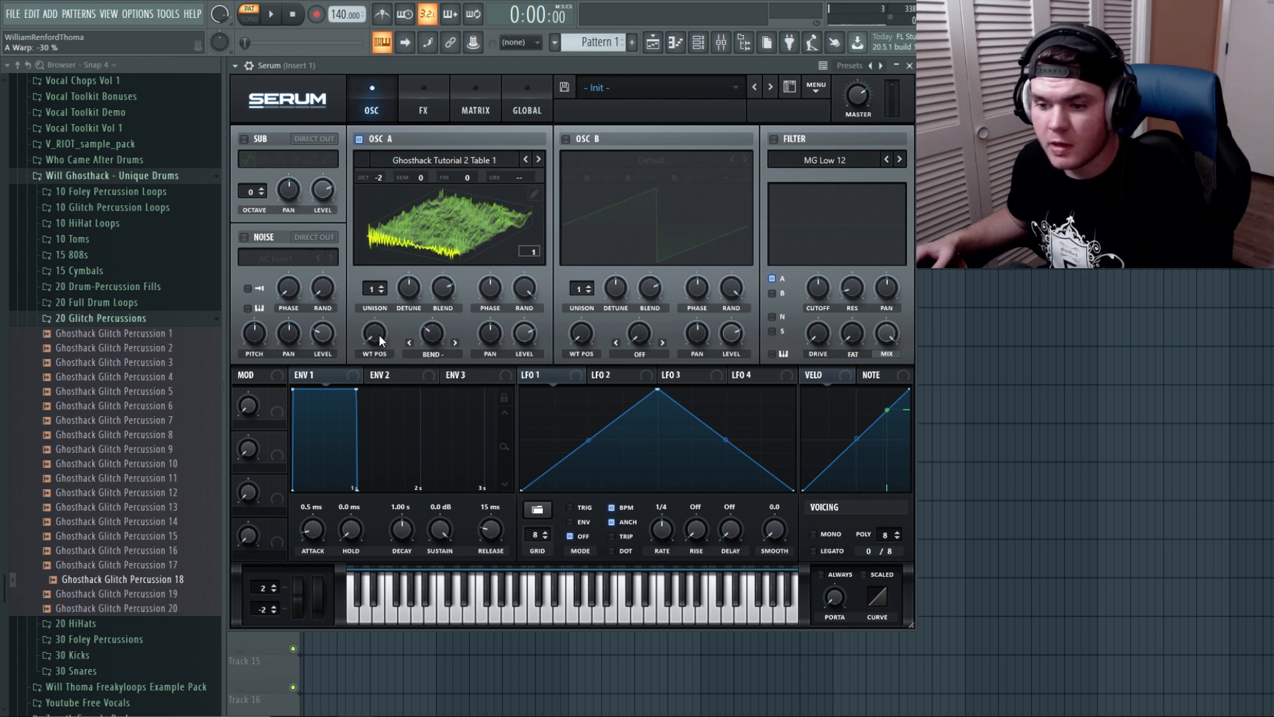
Step: Shape LFO 1 into a rising ramp in ENV mode at a one-bar rate, and assign it to oscillator A's wavetable position
{"action": "left_click_drag", "start_coordinate": [654, 392], "coordinate": [914, 370]}
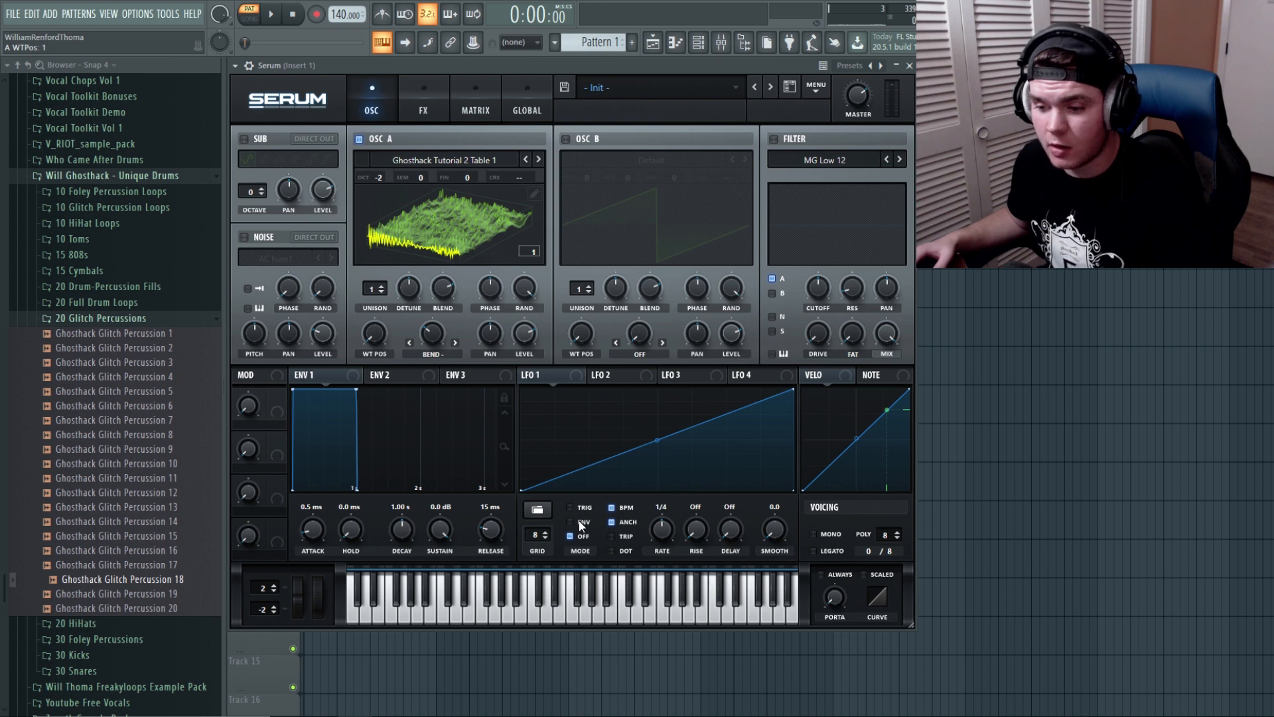
{"action": "left_click_drag", "start_coordinate": [656, 529], "coordinate": [655, 532]}
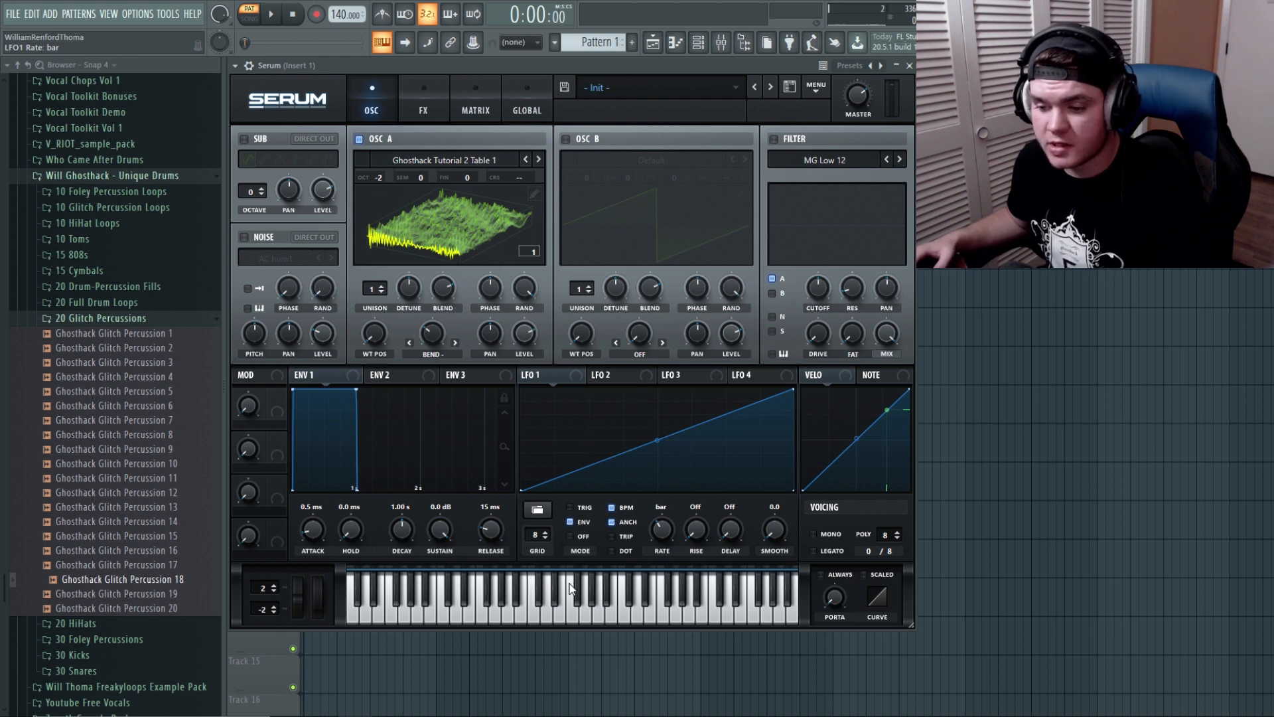
{"action": "left_click_drag", "start_coordinate": [569, 373], "coordinate": [375, 335]}
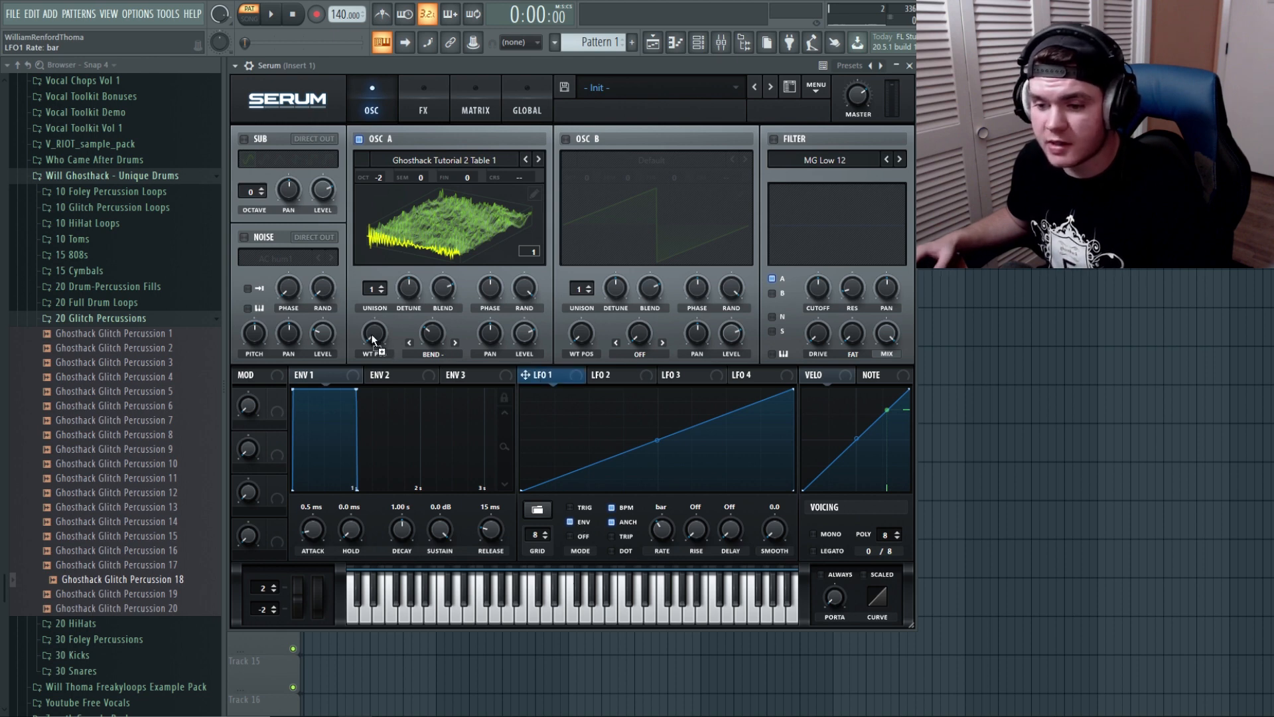
{"action": "key", "text": "c"}
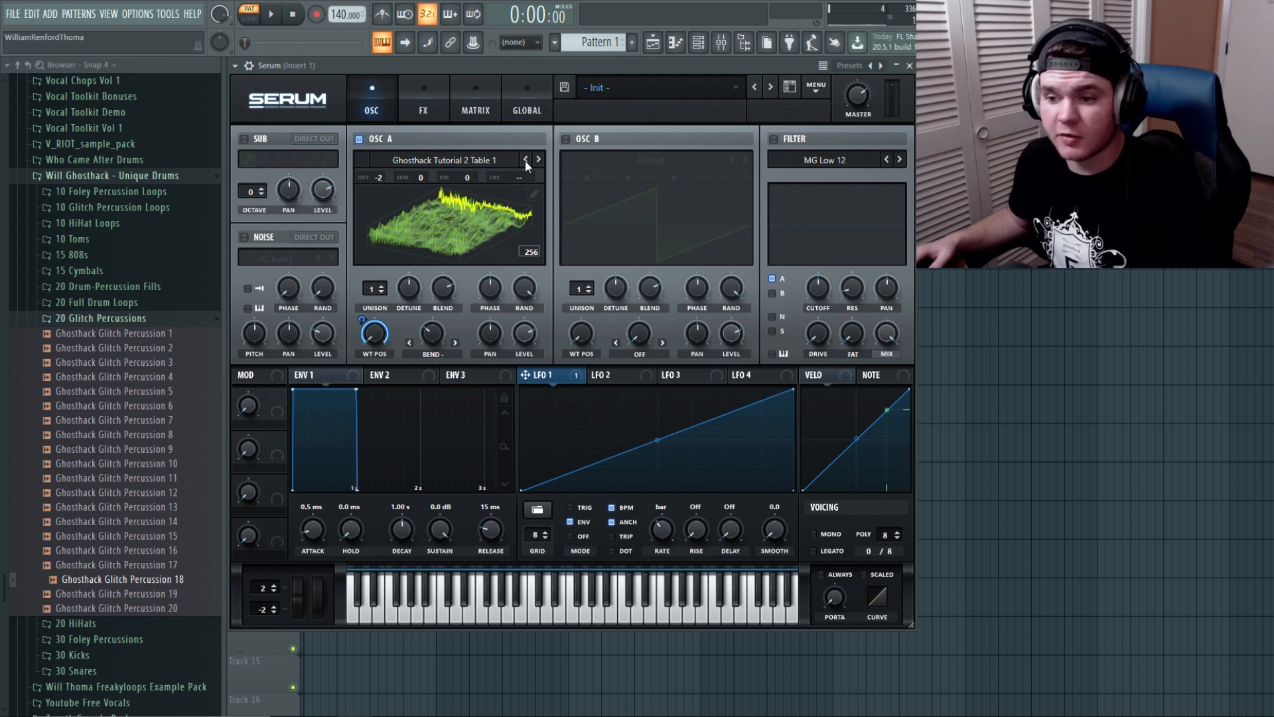
Step: Enable oscillator B with its volume at 0% and octave at -2, and play a note
{"action": "left_click", "coordinate": [566, 139]}
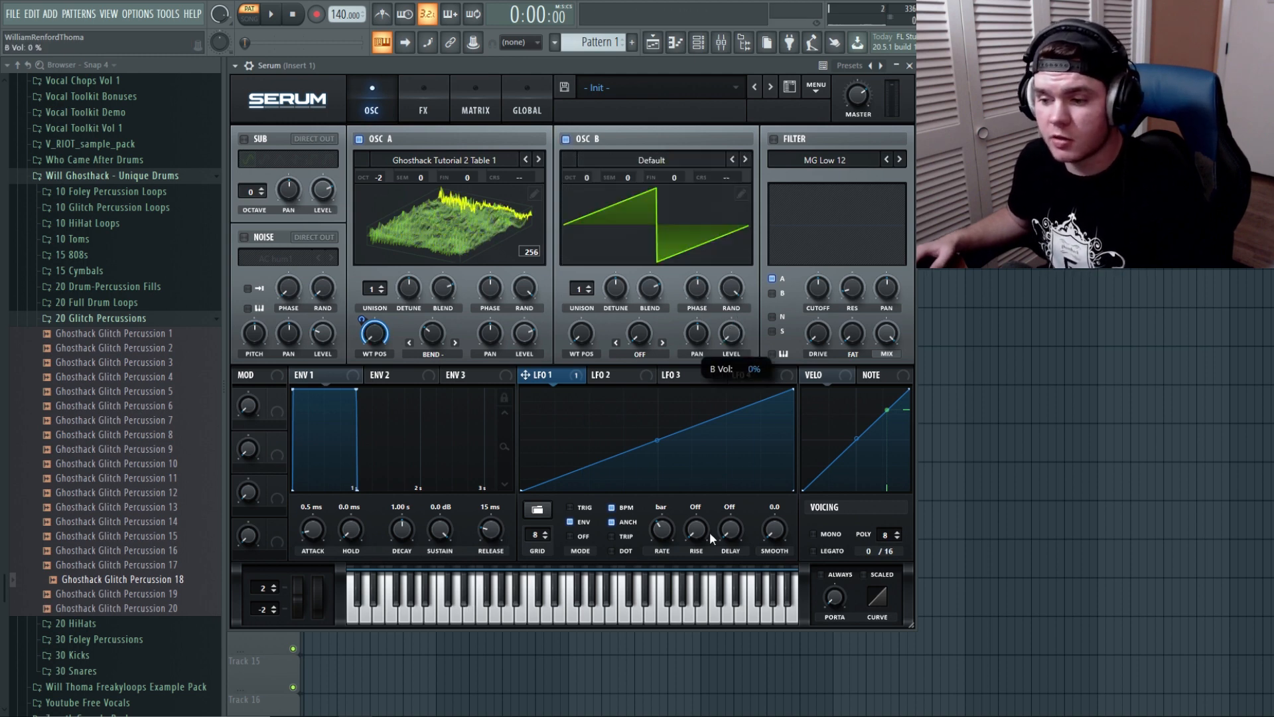
{"action": "left_click_drag", "start_coordinate": [586, 178], "coordinate": [579, 192]}
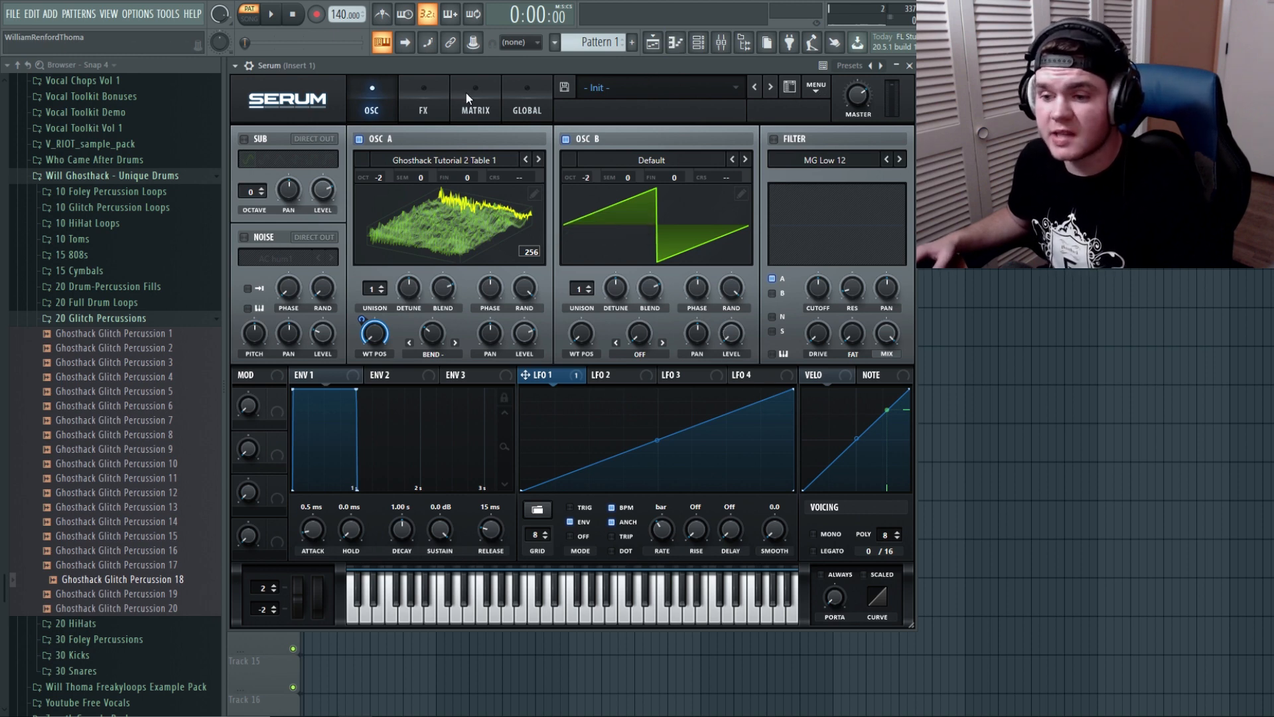
{"action": "key", "text": "c"}
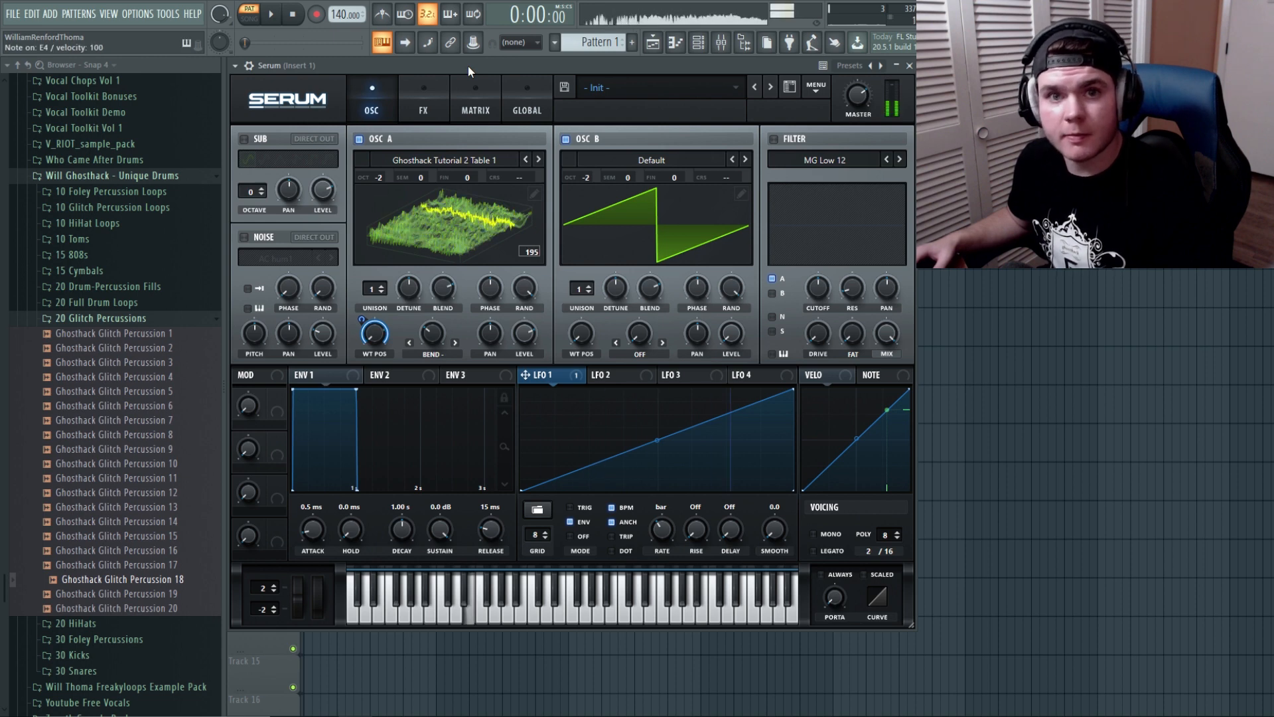
Step: Resample the sound to oscillator B and show its wavetable in 3D with the wavetable position at 1
{"action": "left_click", "coordinate": [818, 87]}
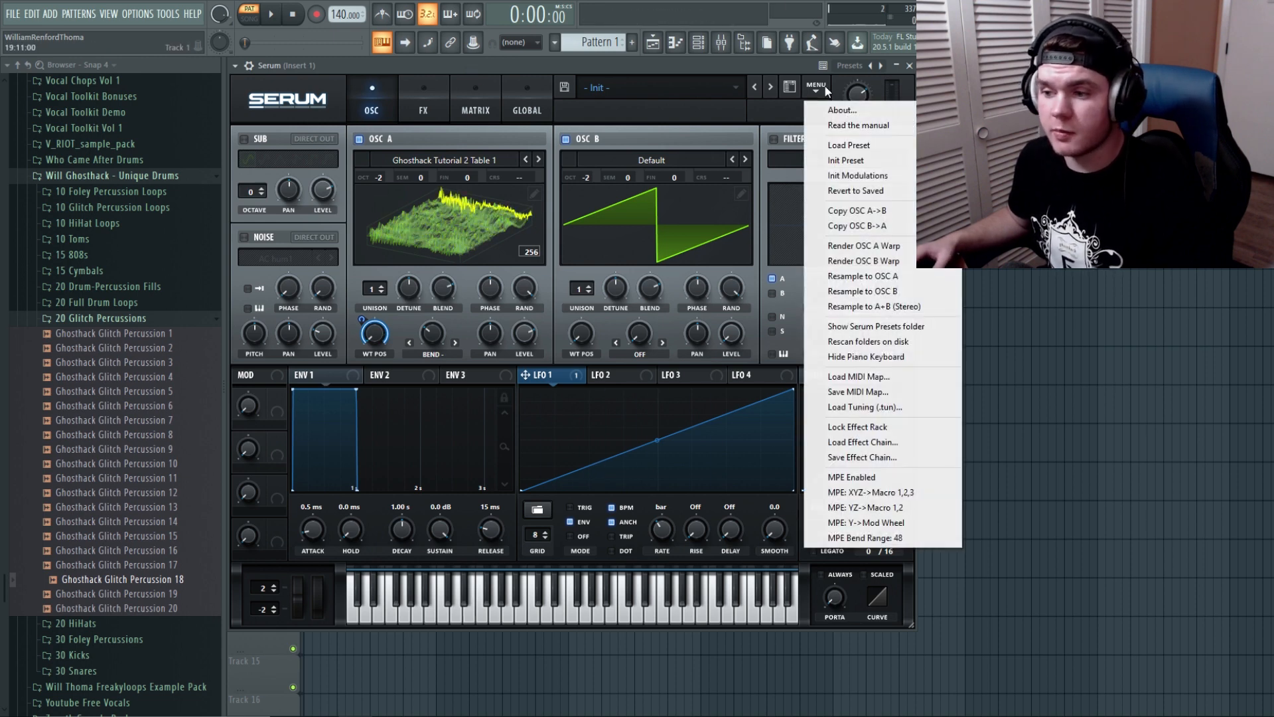
{"action": "left_click", "coordinate": [895, 292]}
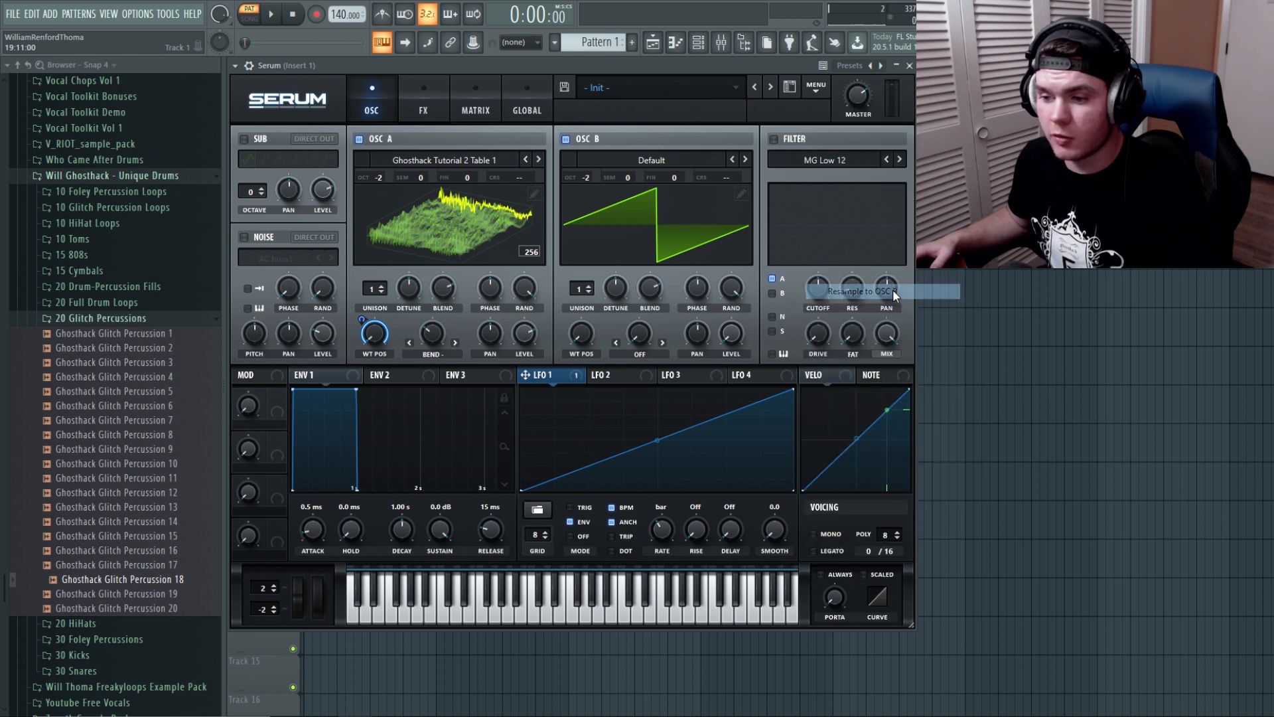
{"action": "left_click", "coordinate": [638, 231]}
{"action": "left_click_drag", "start_coordinate": [577, 349], "coordinate": [583, 374]}
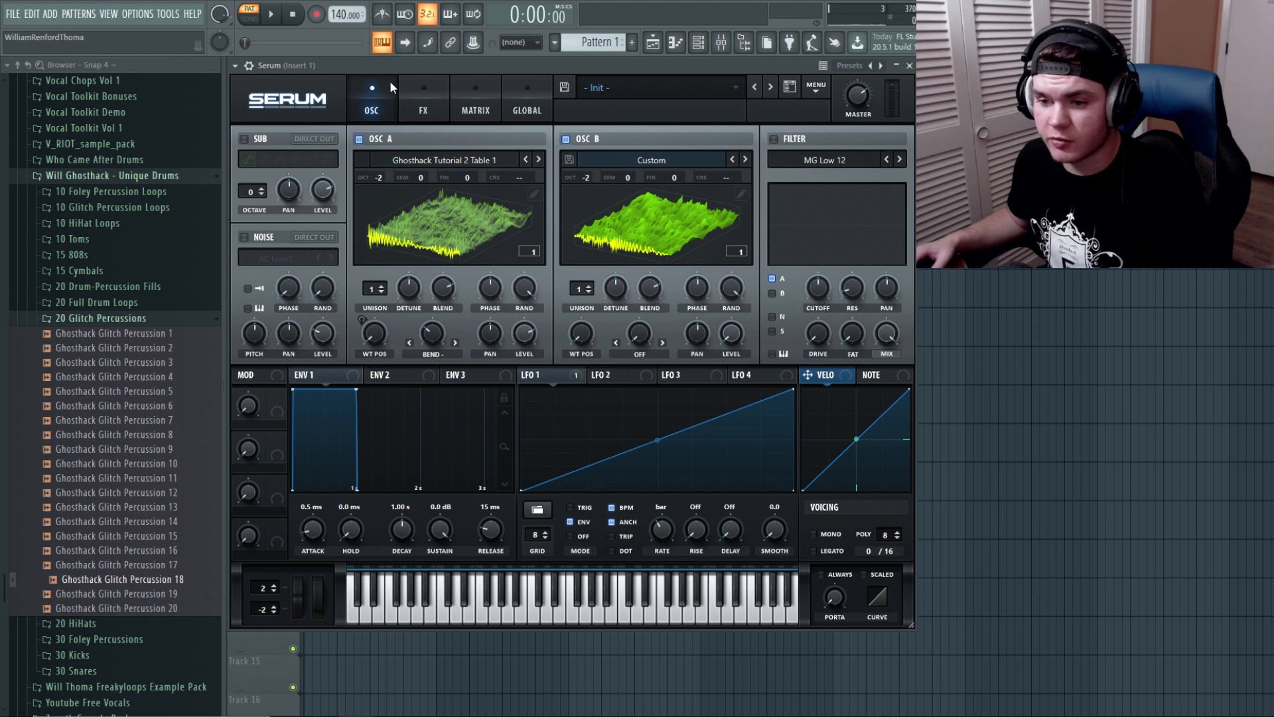
Step: Turn off oscillator A, reset oscillator B's level, and sweep oscillator B's wavetable position up to 89
{"action": "left_click", "coordinate": [371, 142]}
{"action": "right_click", "coordinate": [739, 328]}
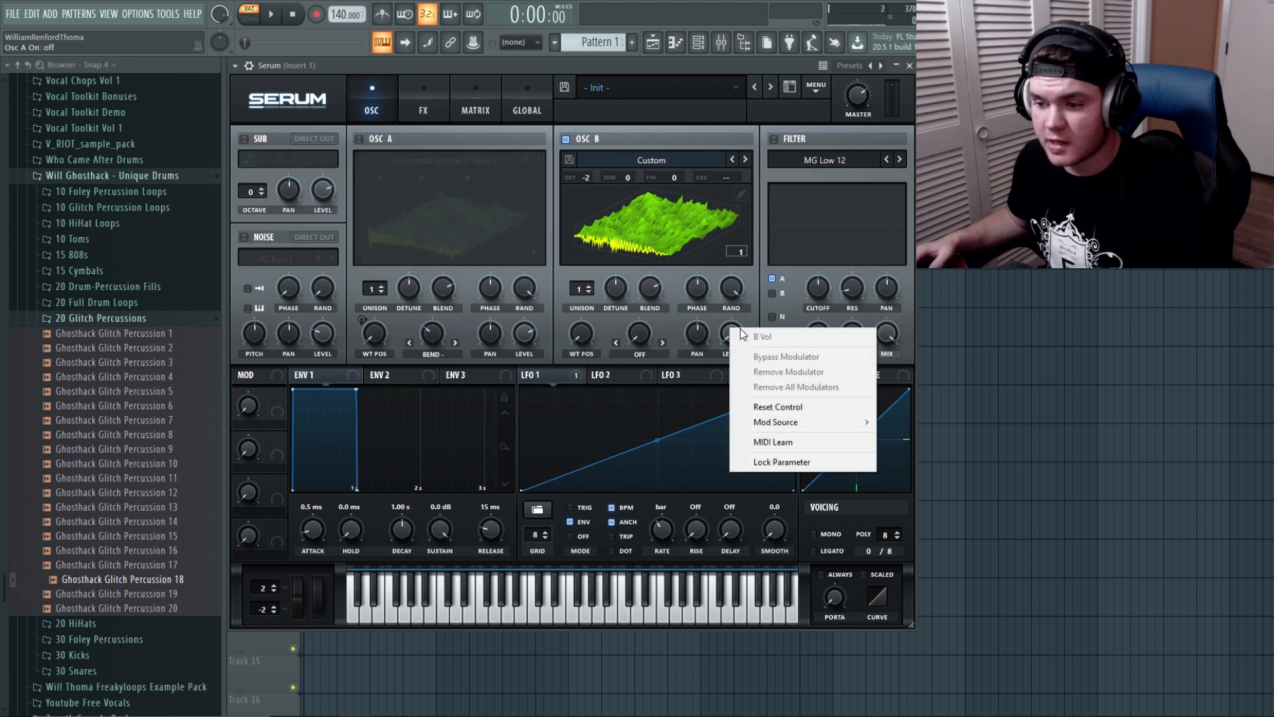
{"action": "left_click", "coordinate": [794, 407]}
{"action": "left_click_drag", "start_coordinate": [581, 334], "coordinate": [583, 249]}
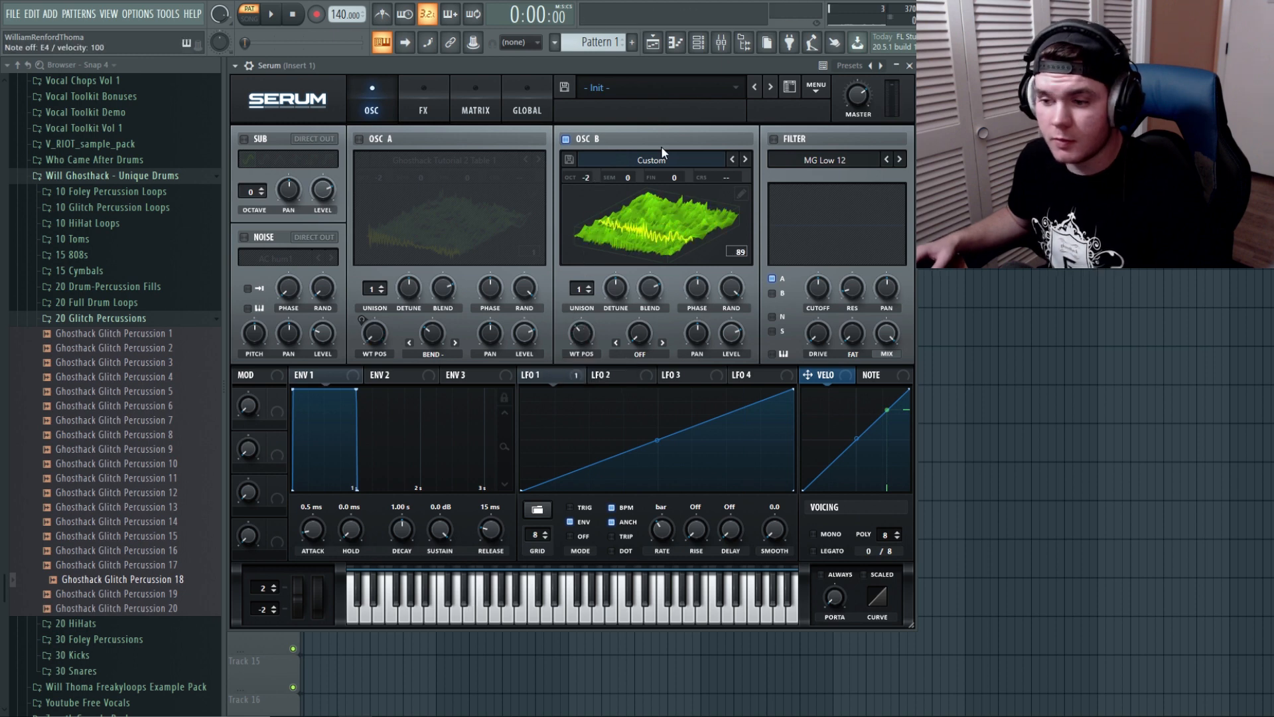
Step: Remove the DC offset from oscillator B's resampled wavetable and normalize each frame separately
{"action": "left_click", "coordinate": [741, 194]}
{"action": "left_click", "coordinate": [361, 241]}
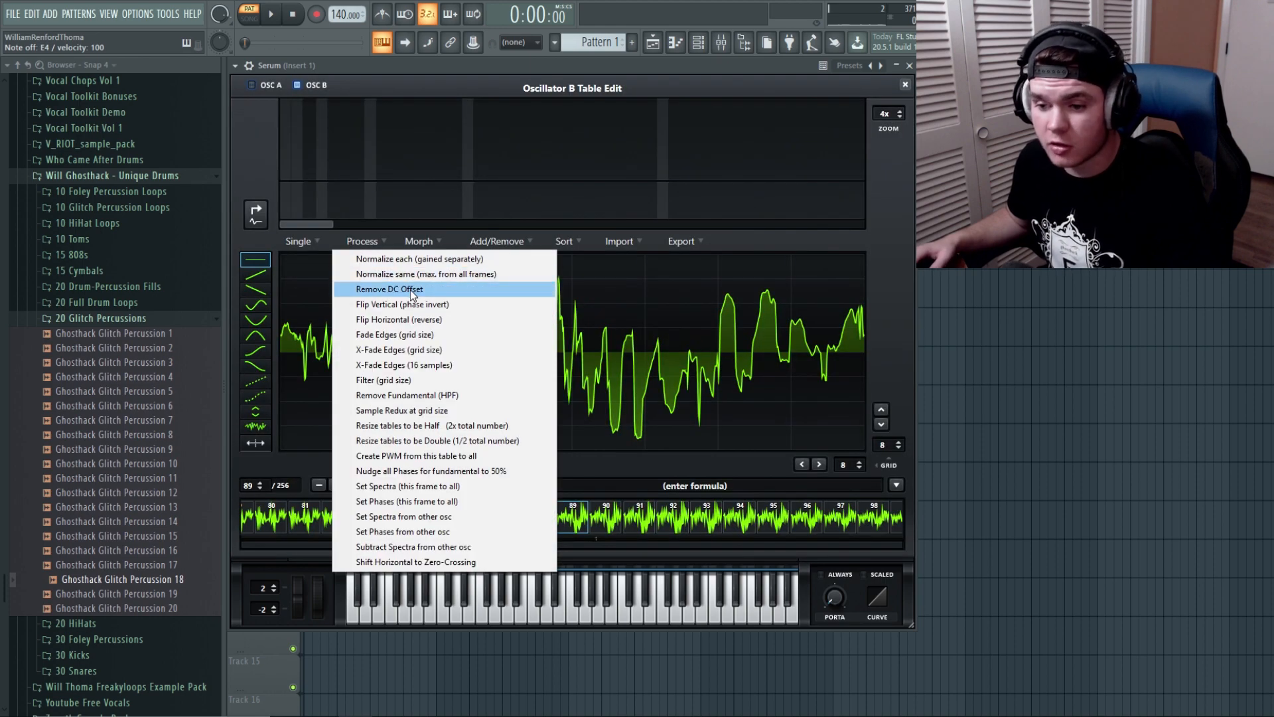
{"action": "left_click", "coordinate": [440, 290]}
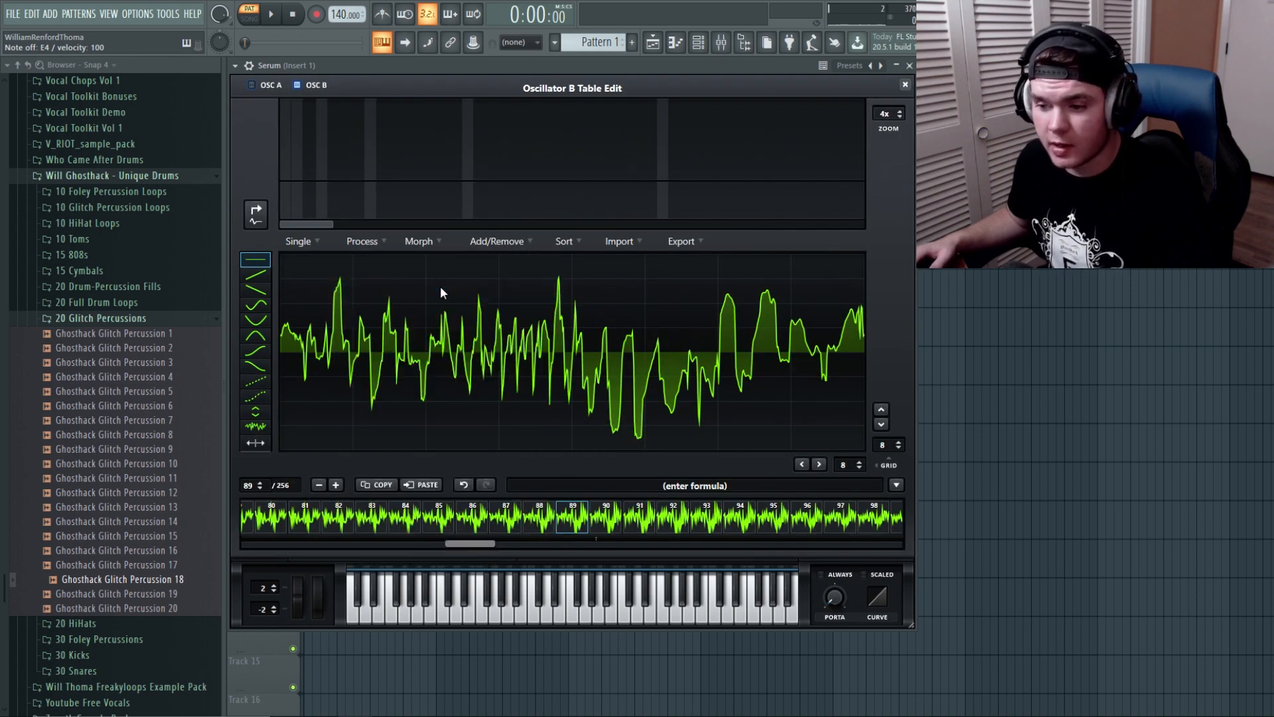
{"action": "left_click", "coordinate": [364, 242]}
{"action": "left_click", "coordinate": [411, 259]}
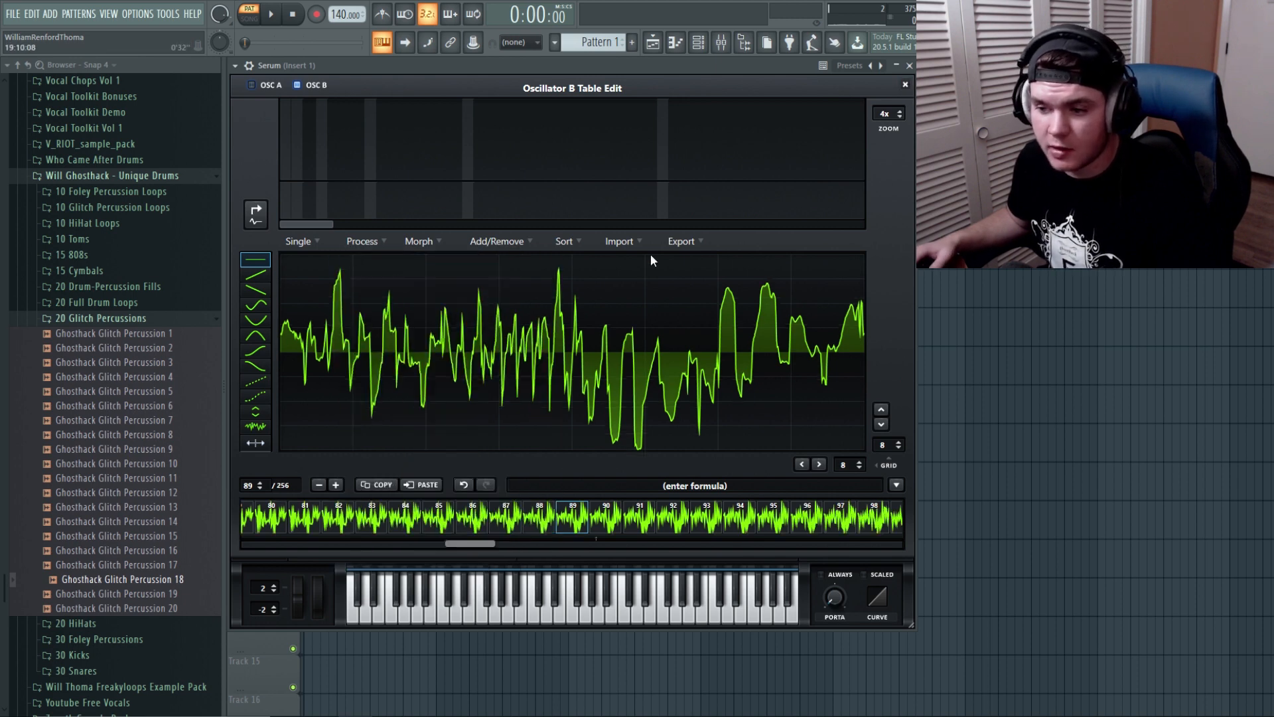
Step: Sweep oscillator B's wavetable position to 124 and save the wavetable as "Ghosthack Tutorial 2 Table 2"
{"action": "mouse_move", "coordinate": [583, 335]}
{"action": "left_mouse_down"}
{"action": "mouse_move", "coordinate": [588, 282]}
{"action": "mouse_move", "coordinate": [583, 316]}
{"action": "left_mouse_up"}
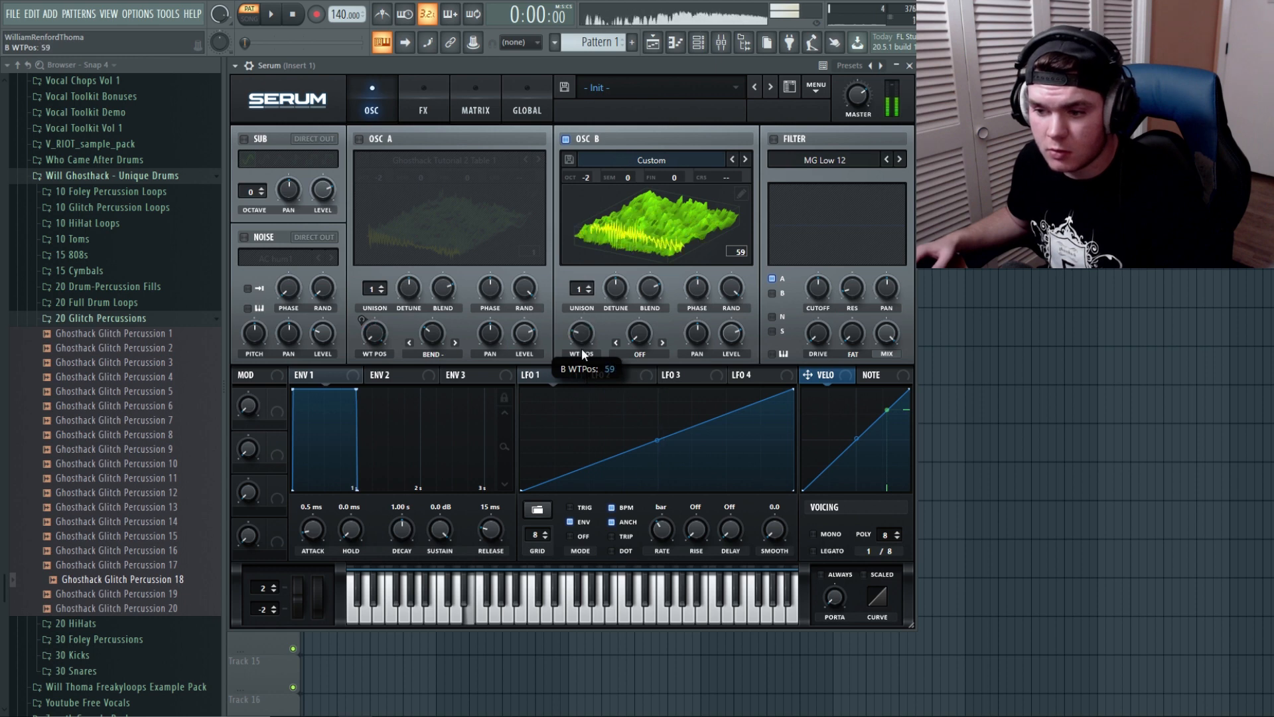
{"action": "left_click", "coordinate": [568, 160]}
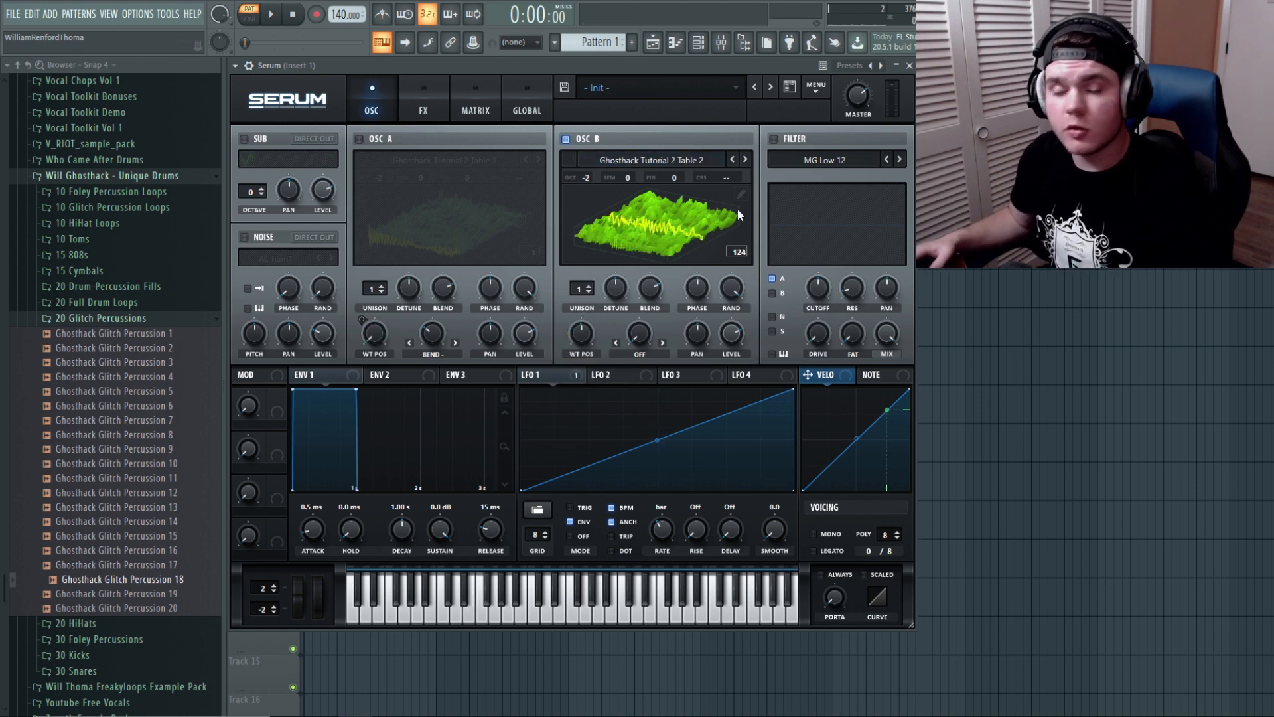
Step: Try the Asym +/- and PWM warp modes on oscillator B while adjusting the warp amount and wavetable position
{"action": "left_click", "coordinate": [661, 342]}
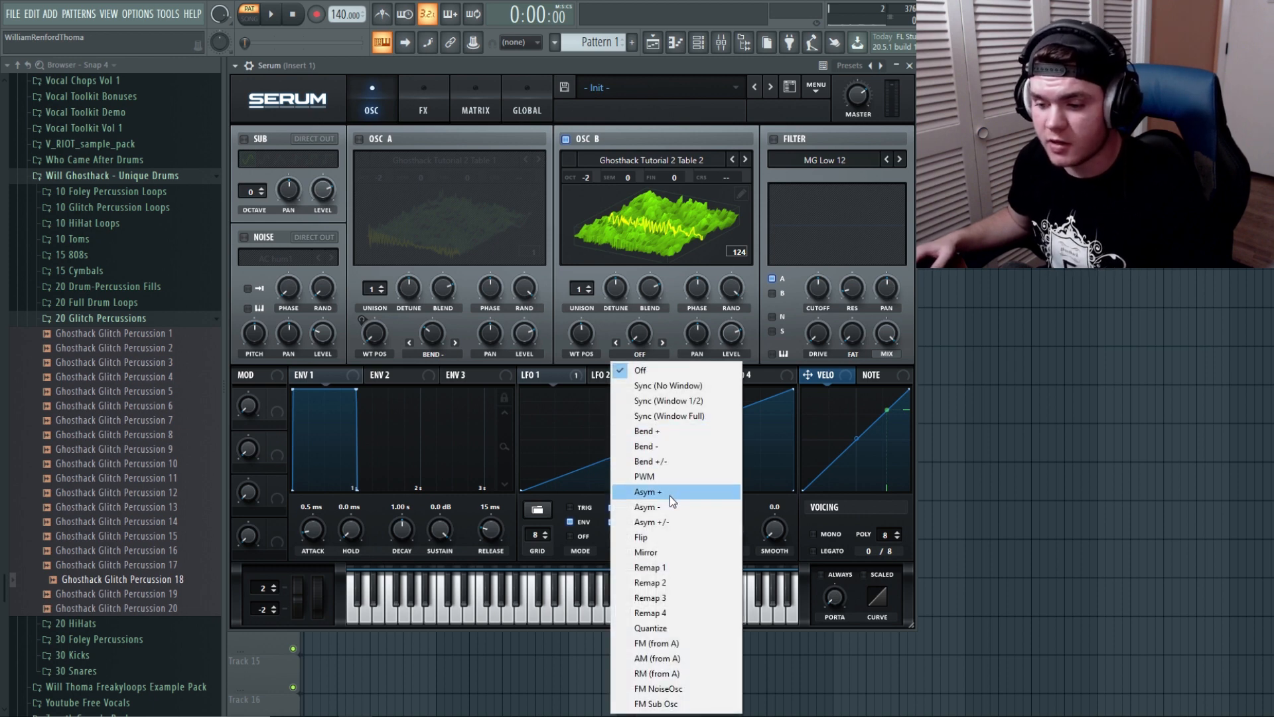
{"action": "left_click", "coordinate": [663, 523]}
{"action": "left_click_drag", "start_coordinate": [639, 353], "coordinate": [651, 207]}
{"action": "mouse_move", "coordinate": [581, 332]}
{"action": "left_mouse_down"}
{"action": "mouse_move", "coordinate": [580, 409]}
{"action": "mouse_move", "coordinate": [586, 321]}
{"action": "left_mouse_up"}
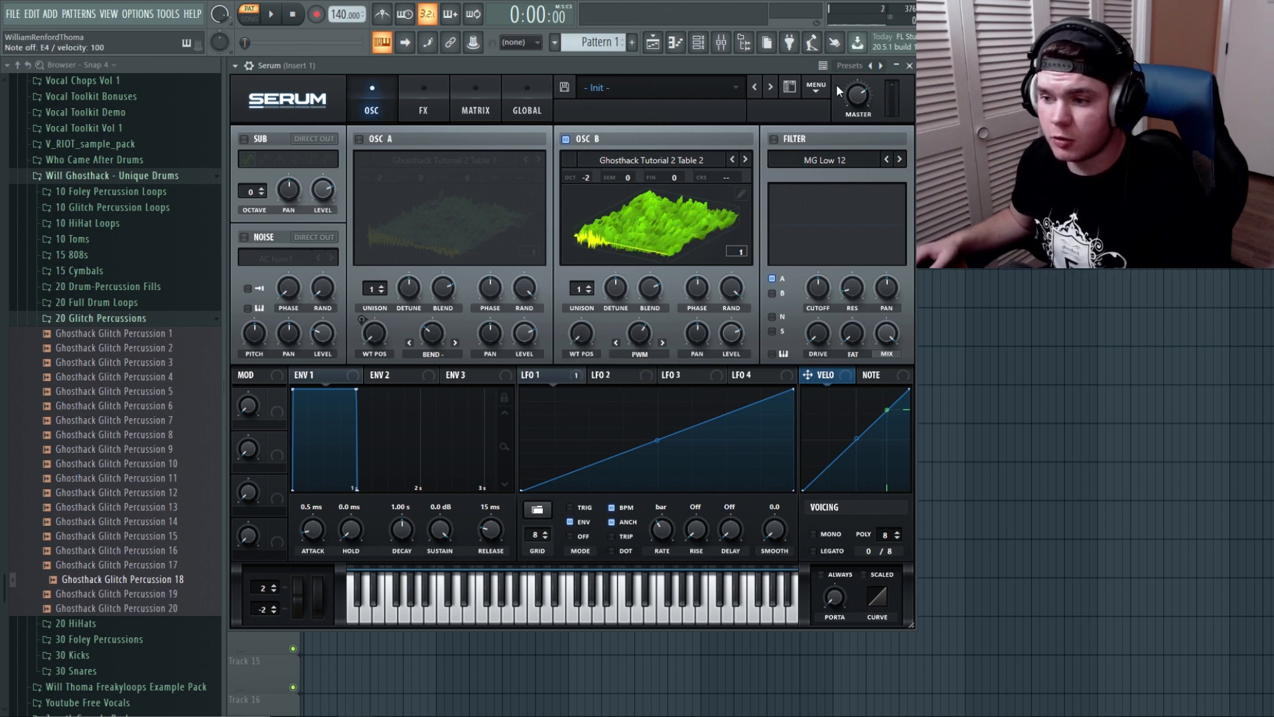
Step: Initialize the Serum preset and preview the sample Ghosthack Glitch Percussion 19 in the browser
{"action": "left_click", "coordinate": [816, 89]}
{"action": "left_click", "coordinate": [848, 156]}
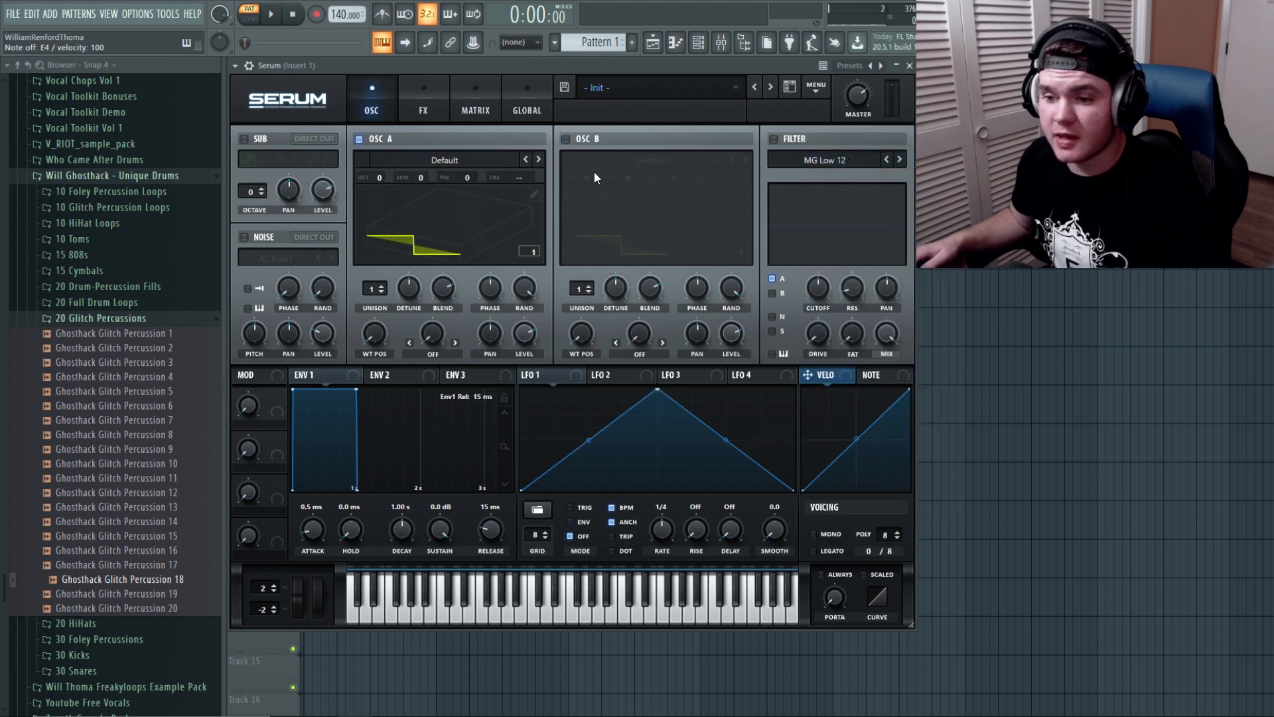
{"action": "left_click", "coordinate": [166, 596]}
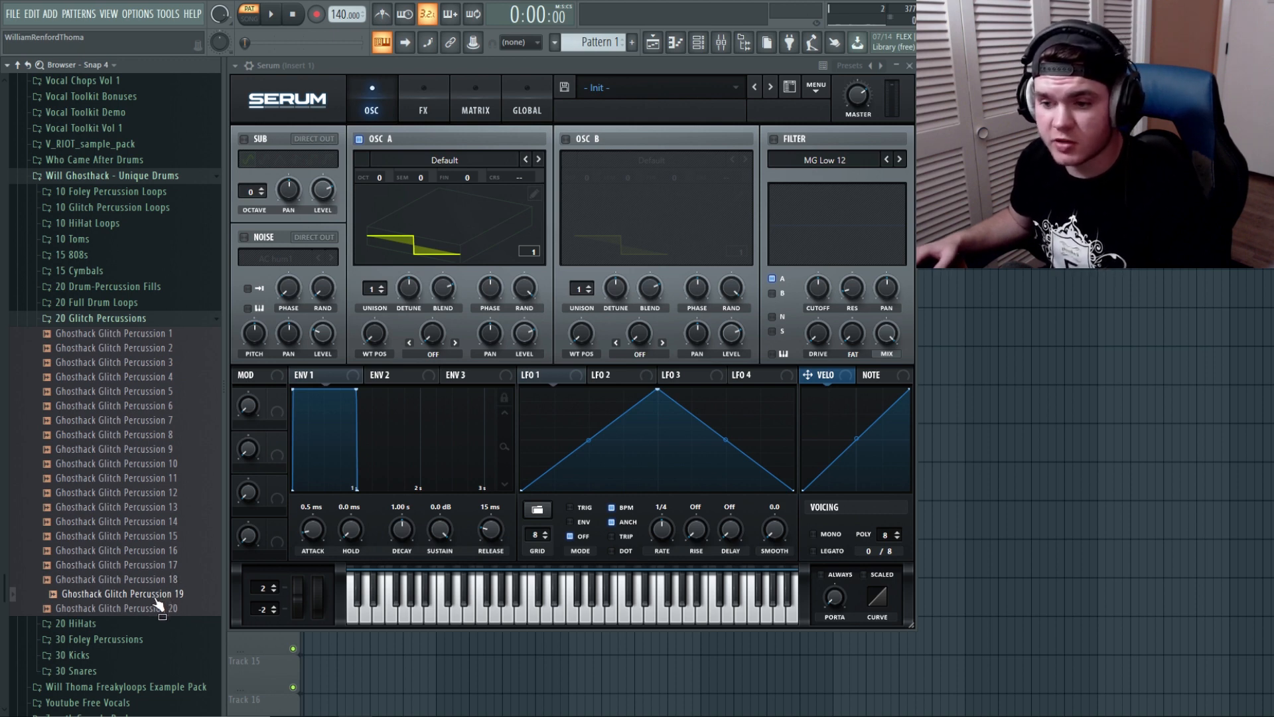
Step: Import Ghosthack Glitch Percussion 19 into oscillator A with different import methods, auditioning the wavetable position and lowering the octave to -2
{"action": "left_click_drag", "start_coordinate": [158, 602], "coordinate": [445, 201]}
{"action": "left_click", "coordinate": [478, 236]}
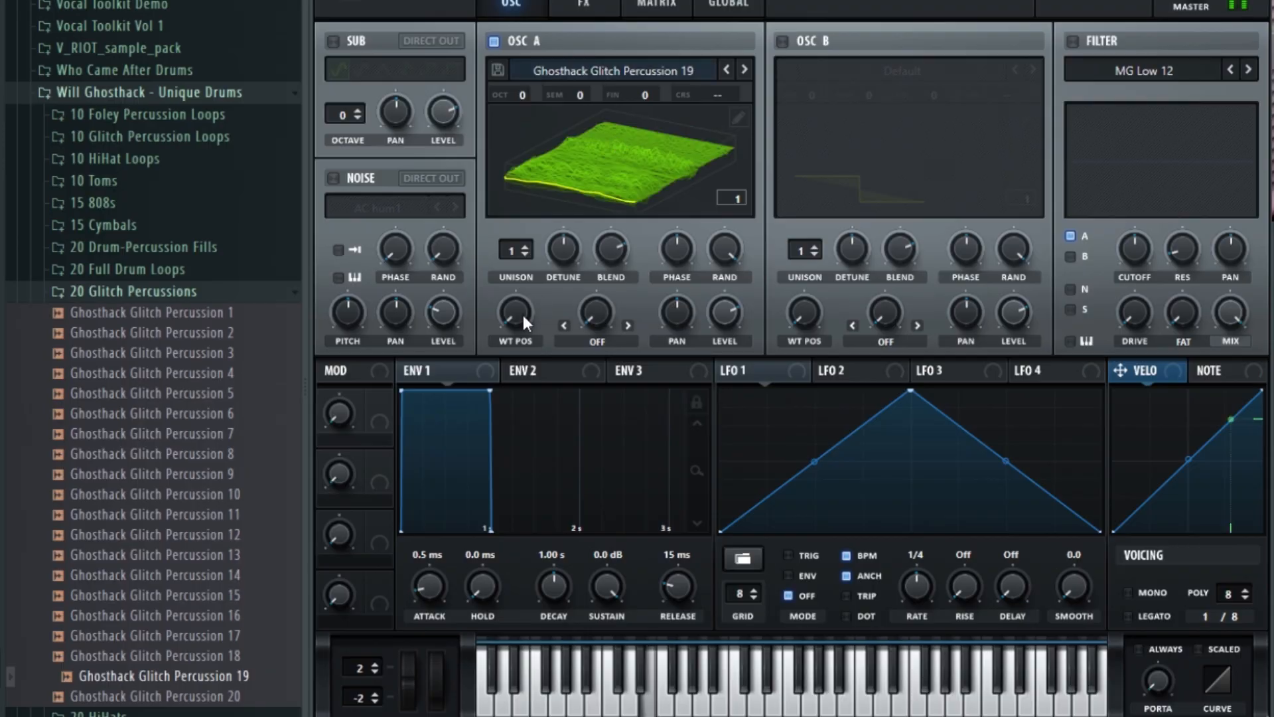
{"action": "left_click_drag", "start_coordinate": [520, 315], "coordinate": [513, 261]}
{"action": "left_click_drag", "start_coordinate": [217, 676], "coordinate": [576, 217]}
{"action": "left_click_drag", "start_coordinate": [517, 313], "coordinate": [519, 157]}
{"action": "left_click_drag", "start_coordinate": [216, 676], "coordinate": [643, 185]}
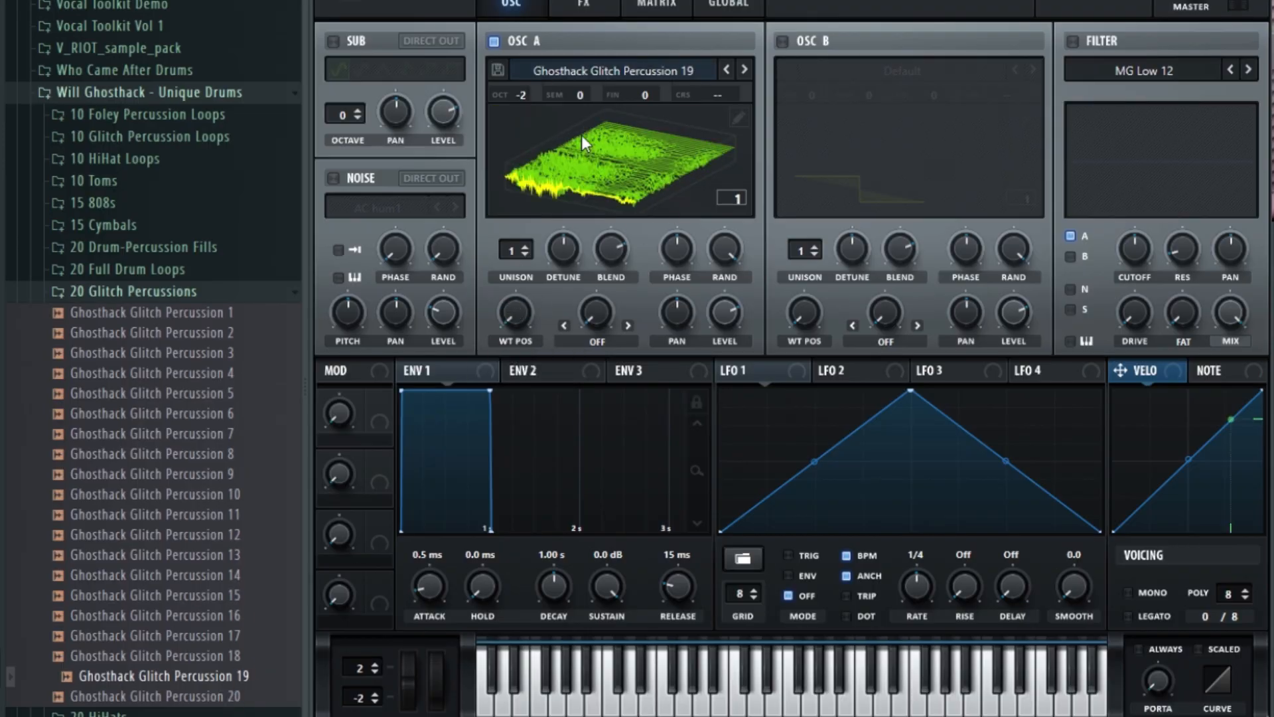
{"action": "left_click_drag", "start_coordinate": [518, 313], "coordinate": [519, 210]}
{"action": "left_click_drag", "start_coordinate": [251, 674], "coordinate": [576, 185]}
{"action": "left_click_drag", "start_coordinate": [518, 314], "coordinate": [518, 252]}
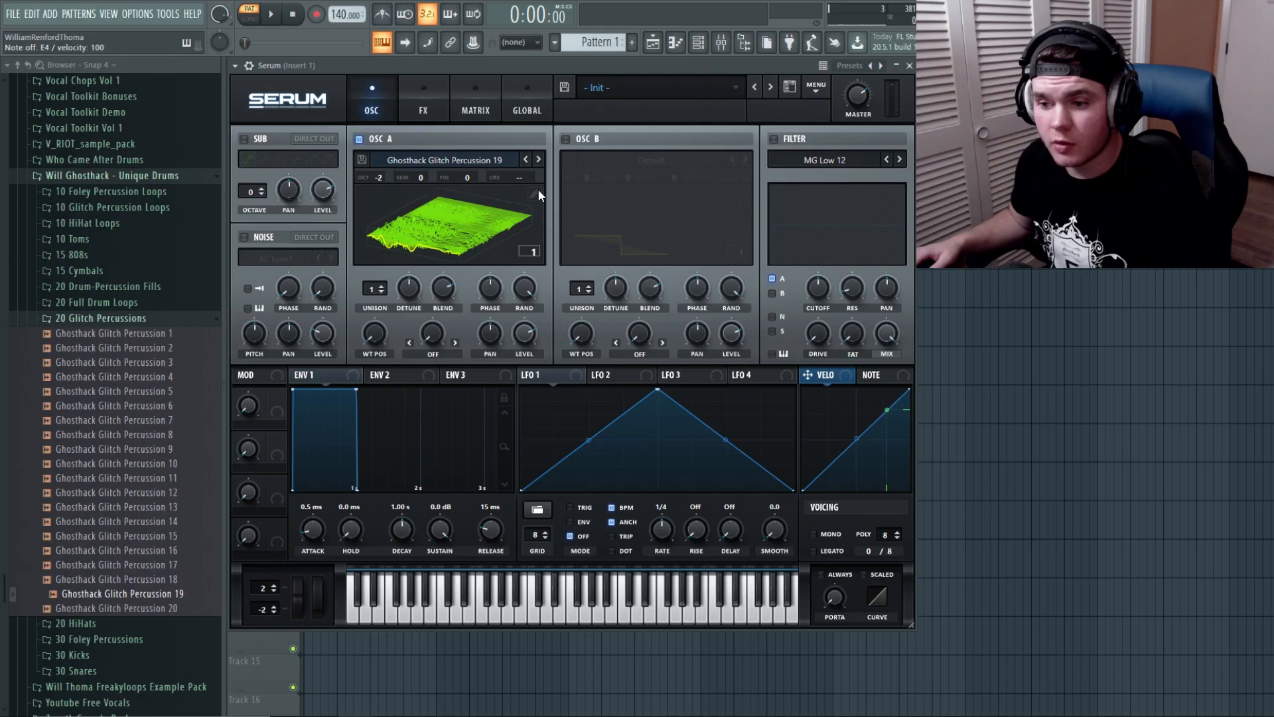
Step: Re-import the sample into oscillator A's wavetable via fixed frame size, using 1000 samples per frame
{"action": "left_click", "coordinate": [534, 193]}
{"action": "left_click", "coordinate": [620, 240]}
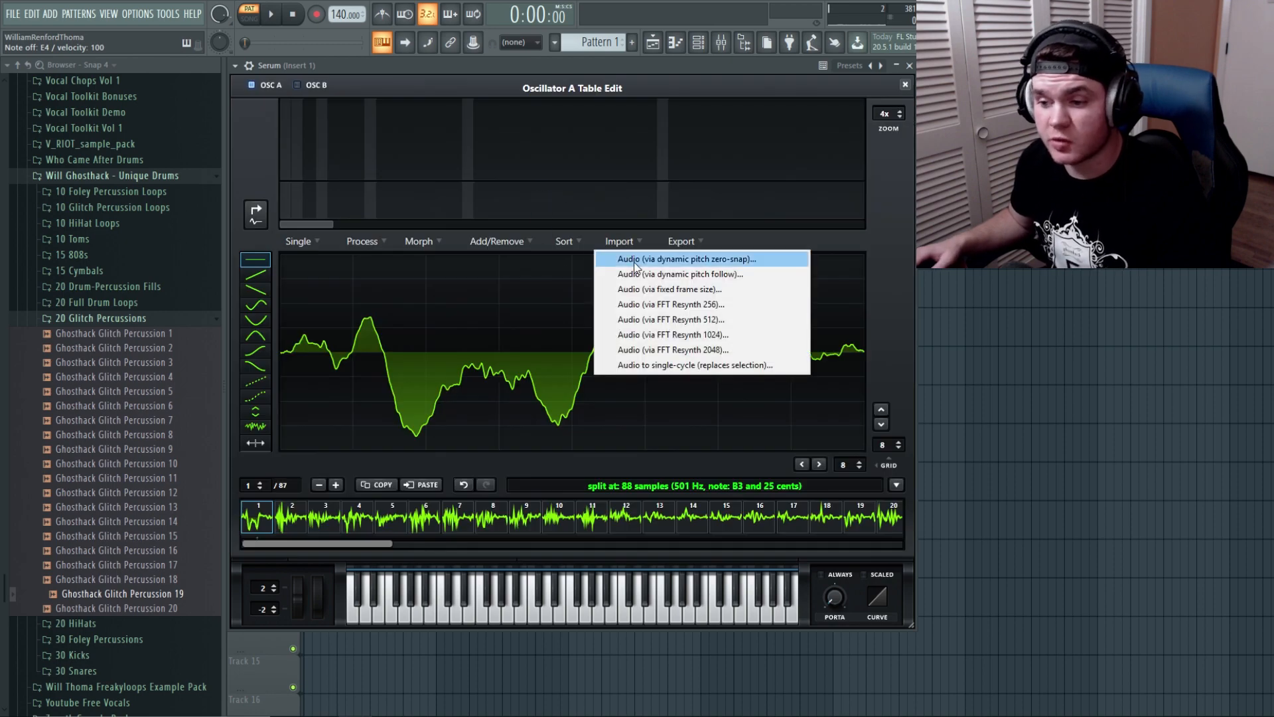
{"action": "left_click", "coordinate": [721, 289]}
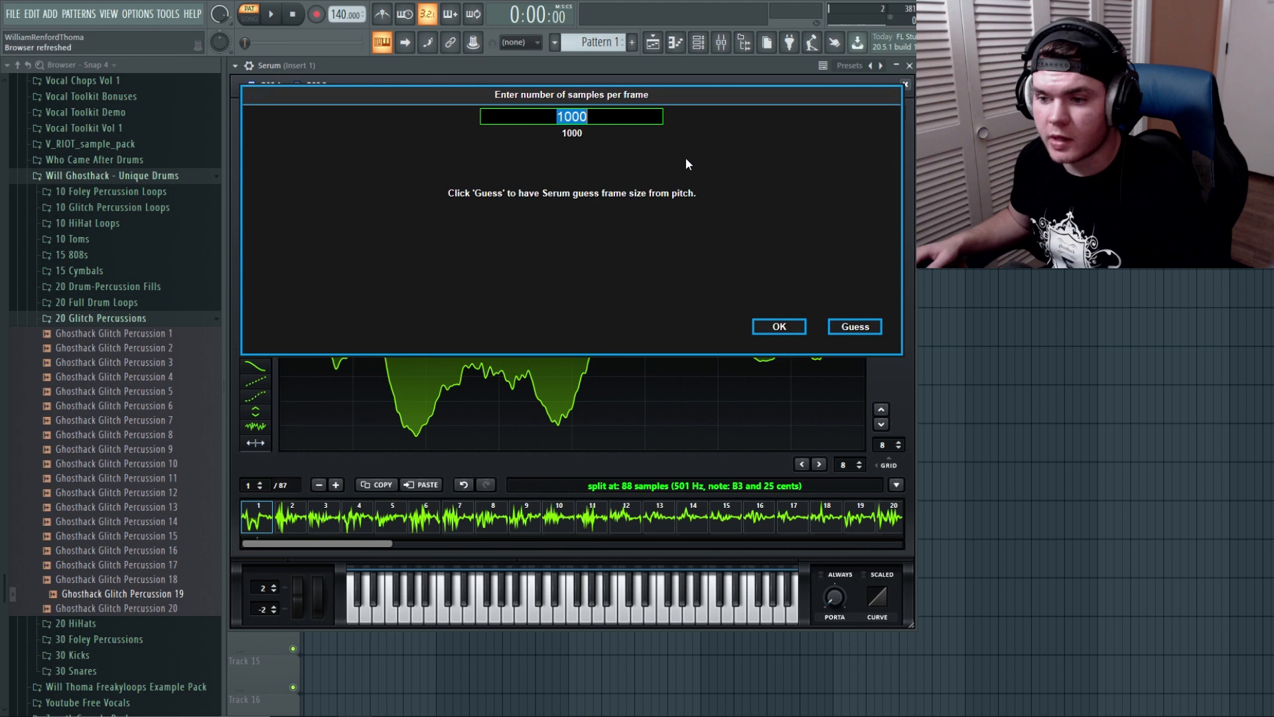
{"action": "left_click", "coordinate": [779, 327]}
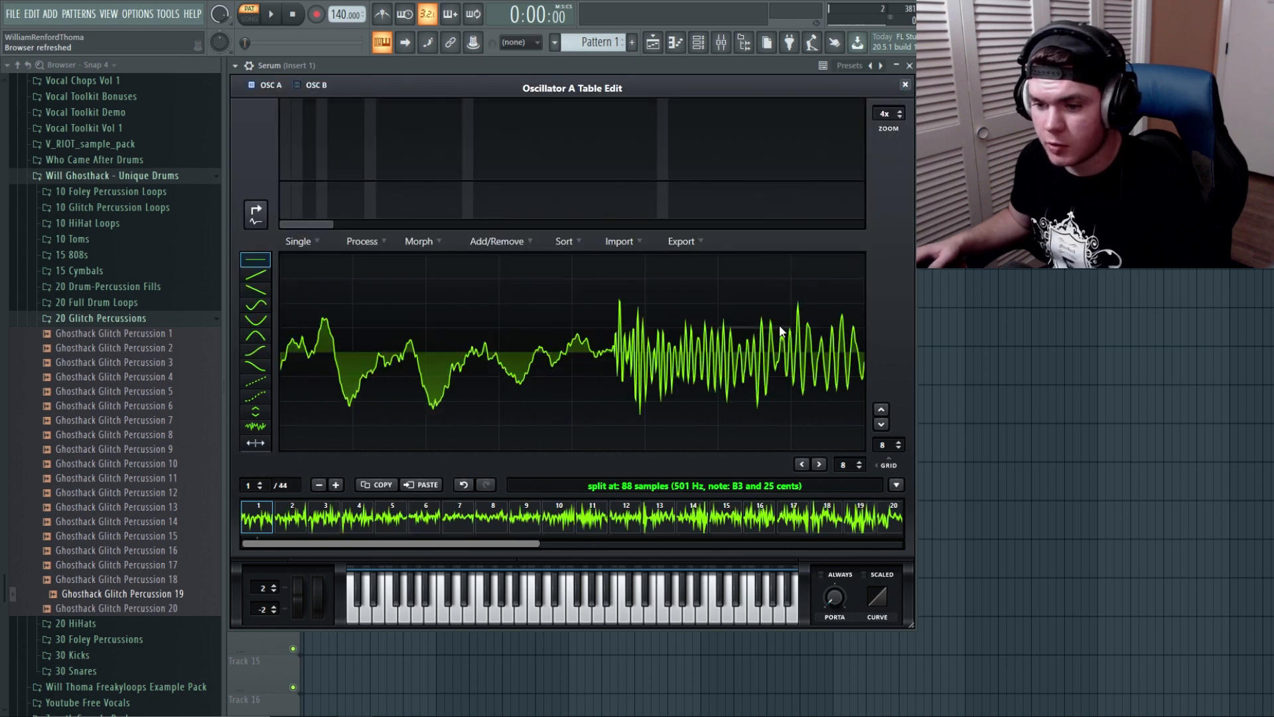
{"action": "left_click", "coordinate": [905, 84]}
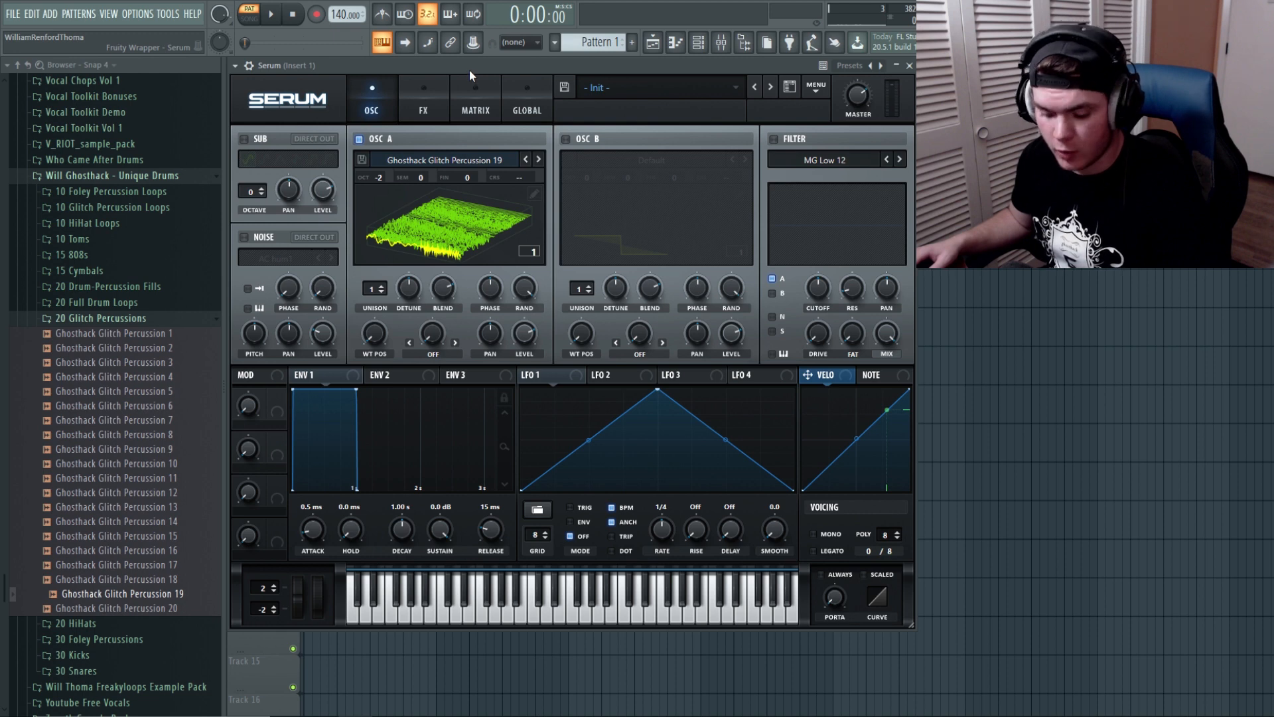
Step: Audition oscillator A's wavetable by playing notes while sweeping the wavetable position back and forth
{"action": "key", "text": "c"}
{"action": "left_click_drag", "start_coordinate": [364, 340], "coordinate": [396, 221]}
{"action": "key", "text": "c"}
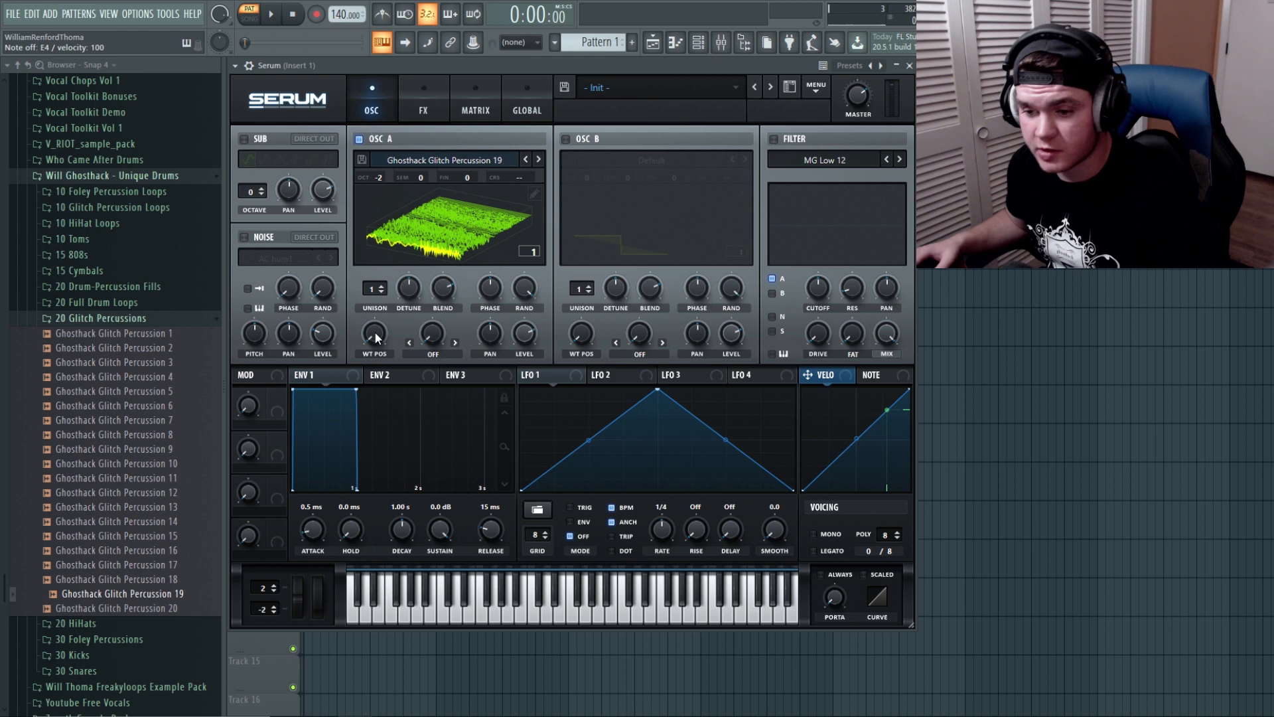
{"action": "left_click_drag", "start_coordinate": [373, 336], "coordinate": [378, 289]}
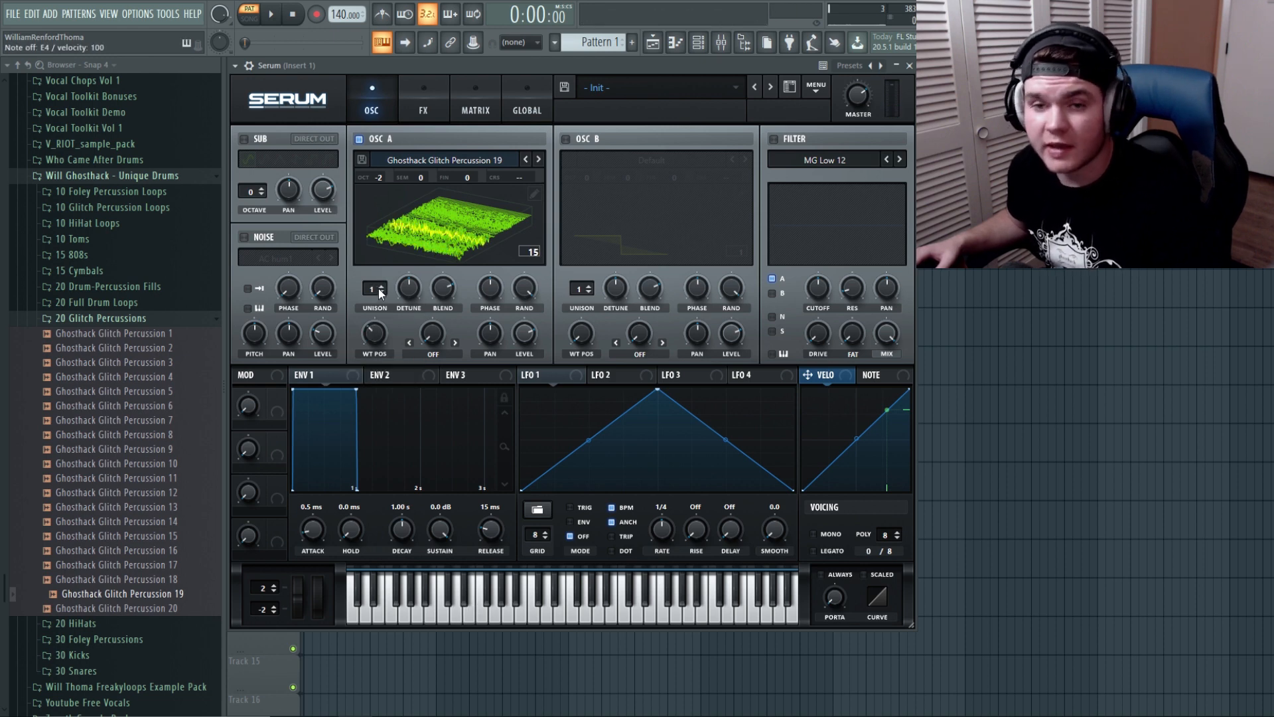
{"action": "left_click_drag", "start_coordinate": [373, 335], "coordinate": [387, 202]}
{"action": "left_click_drag", "start_coordinate": [383, 287], "coordinate": [369, 432]}
Step: Examine individual frames of oscillator A's wavetable, comparing how the edges of frames 9 and 10 start and end
{"action": "left_click", "coordinate": [529, 197]}
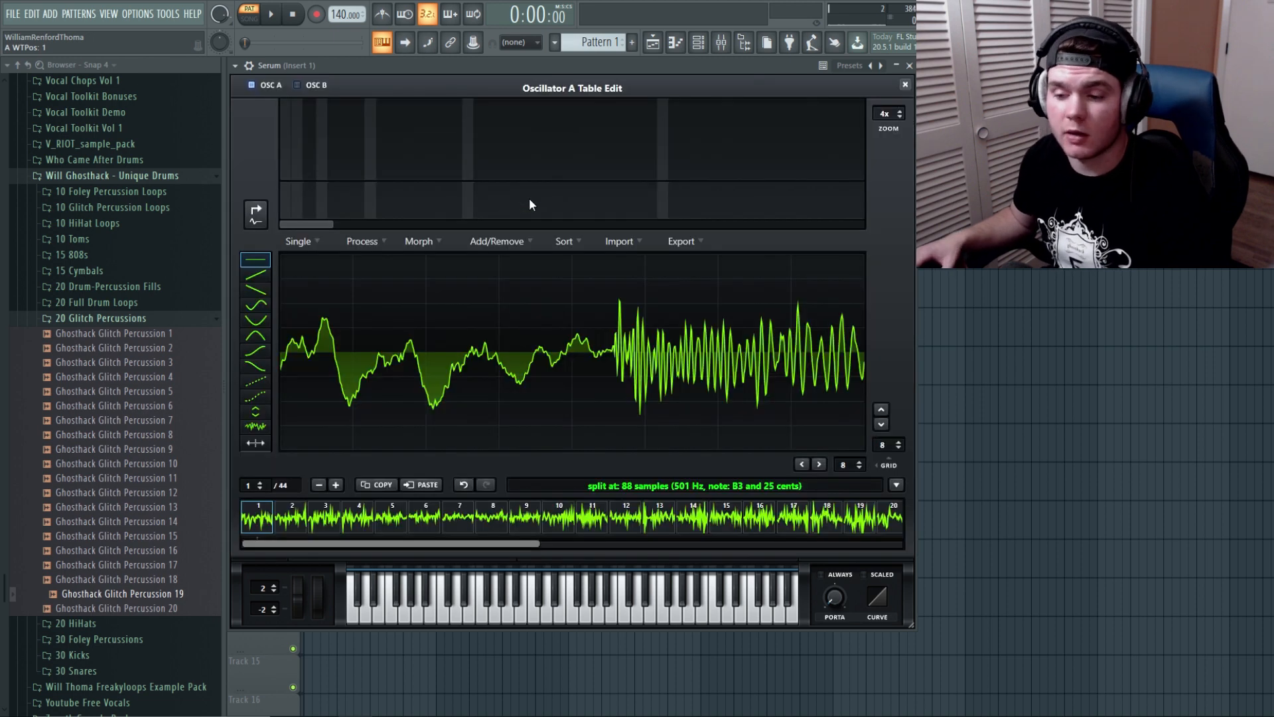
{"action": "left_click", "coordinate": [392, 518]}
{"action": "left_click", "coordinate": [461, 517]}
{"action": "left_click", "coordinate": [496, 518]}
{"action": "left_click", "coordinate": [530, 518]}
{"action": "left_click", "coordinate": [570, 517]}
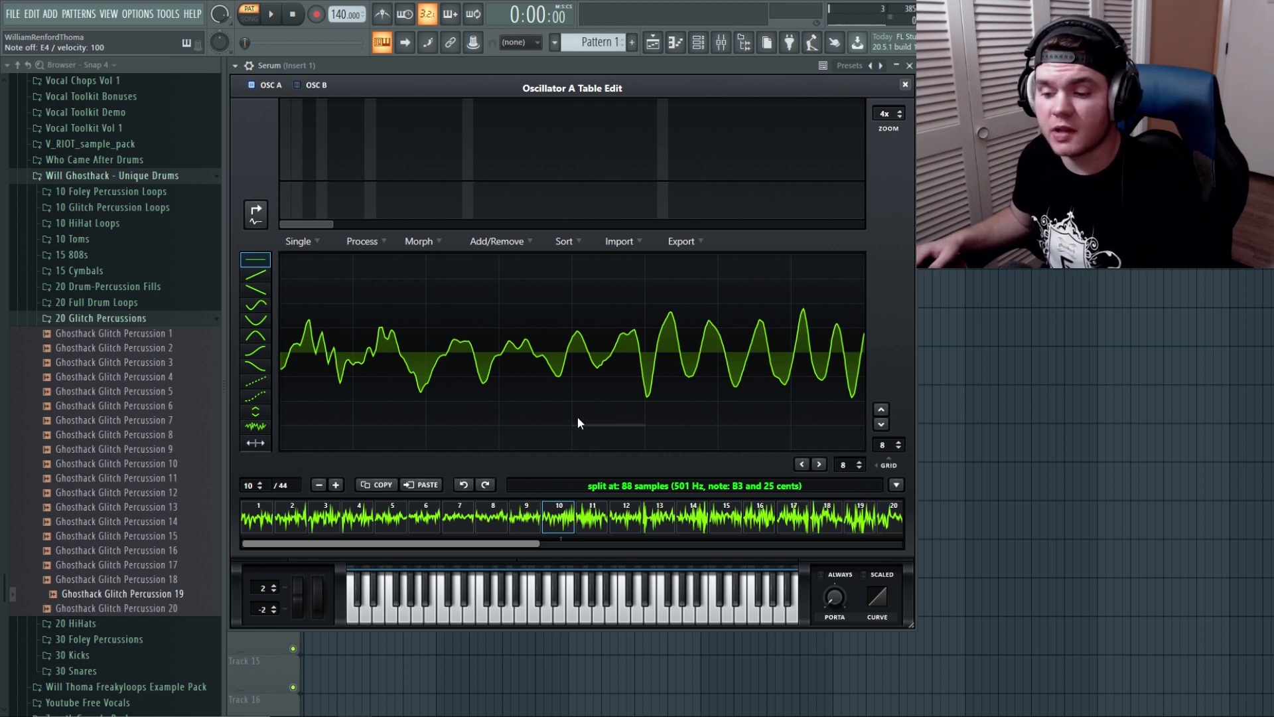
{"action": "left_click", "coordinate": [588, 517]}
{"action": "left_click", "coordinate": [562, 519]}
{"action": "left_click", "coordinate": [528, 520]}
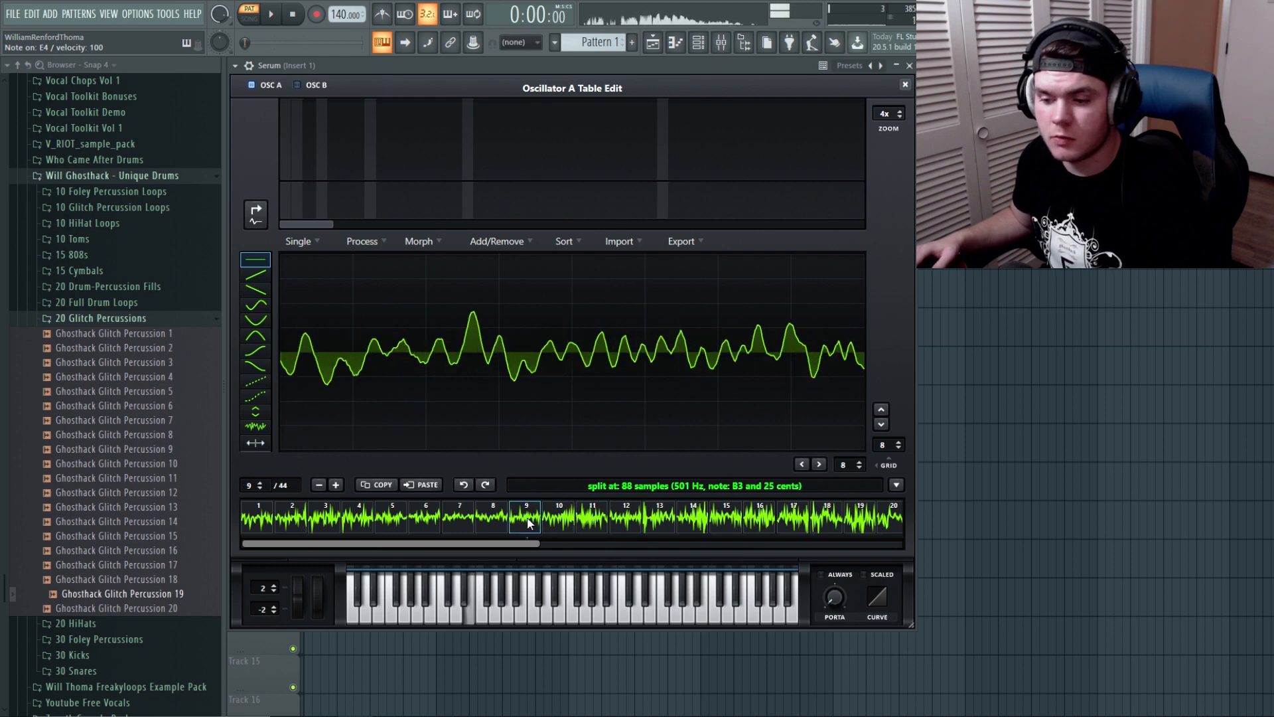
{"action": "left_click", "coordinate": [558, 520]}
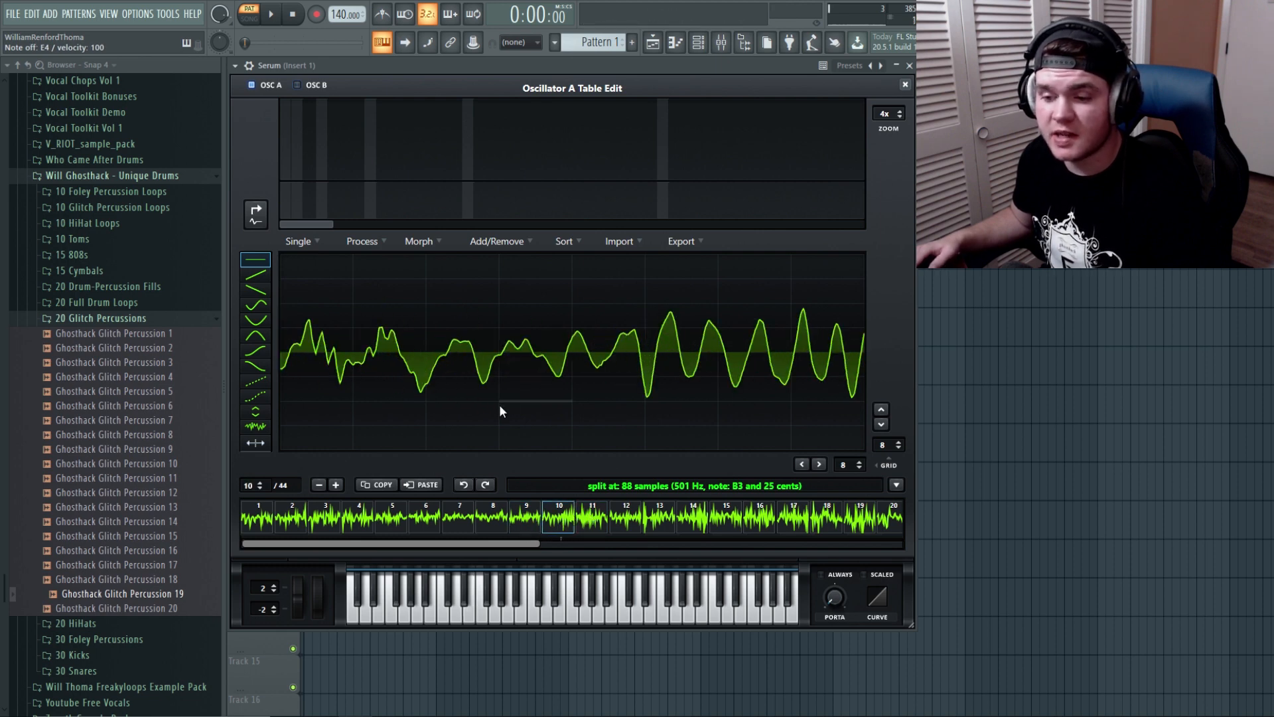
Step: Apply X-Fade Edges (16 samples) to oscillator A's wavetable frames and play a note to audition it
{"action": "left_click", "coordinate": [361, 241]}
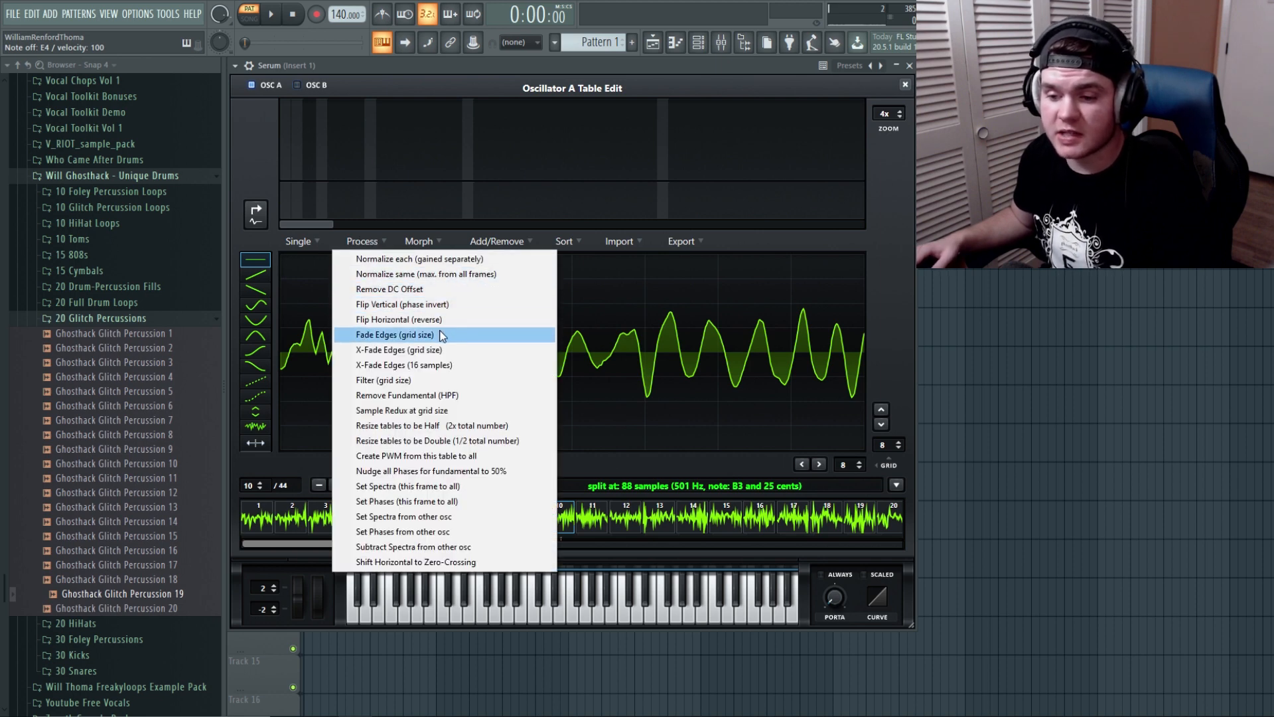
{"action": "left_click", "coordinate": [453, 367]}
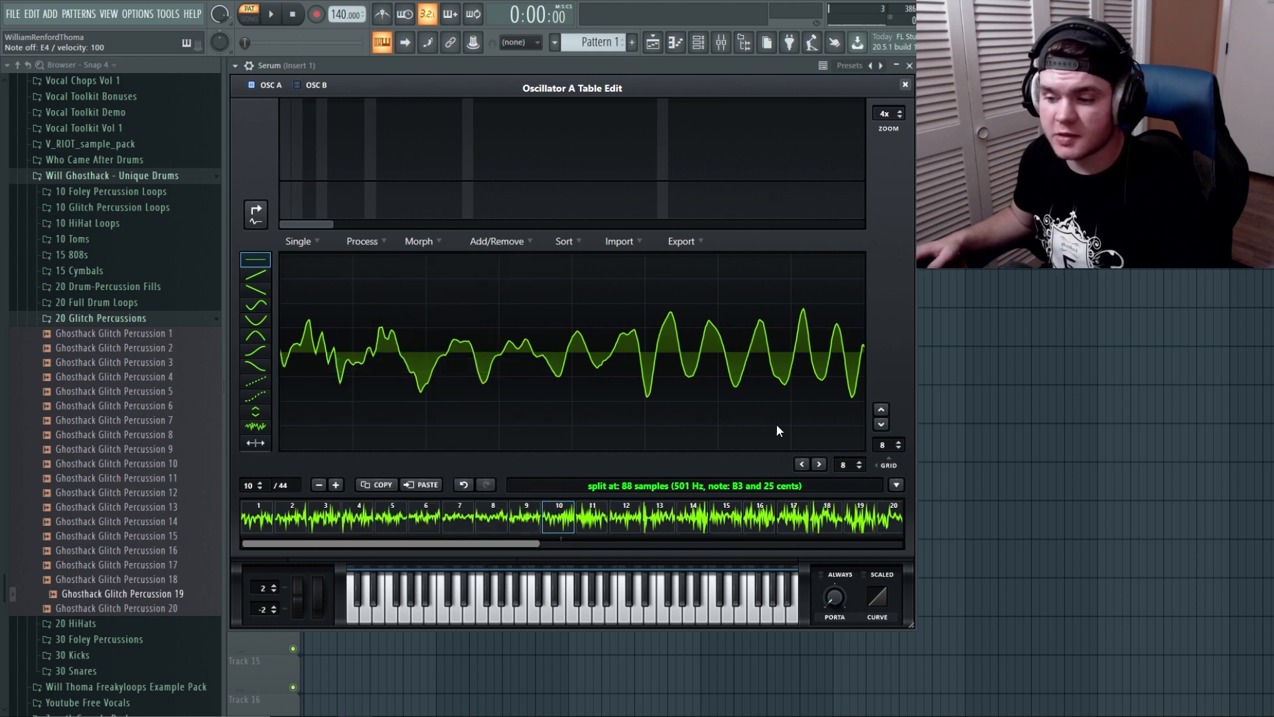
{"action": "key", "text": "c"}
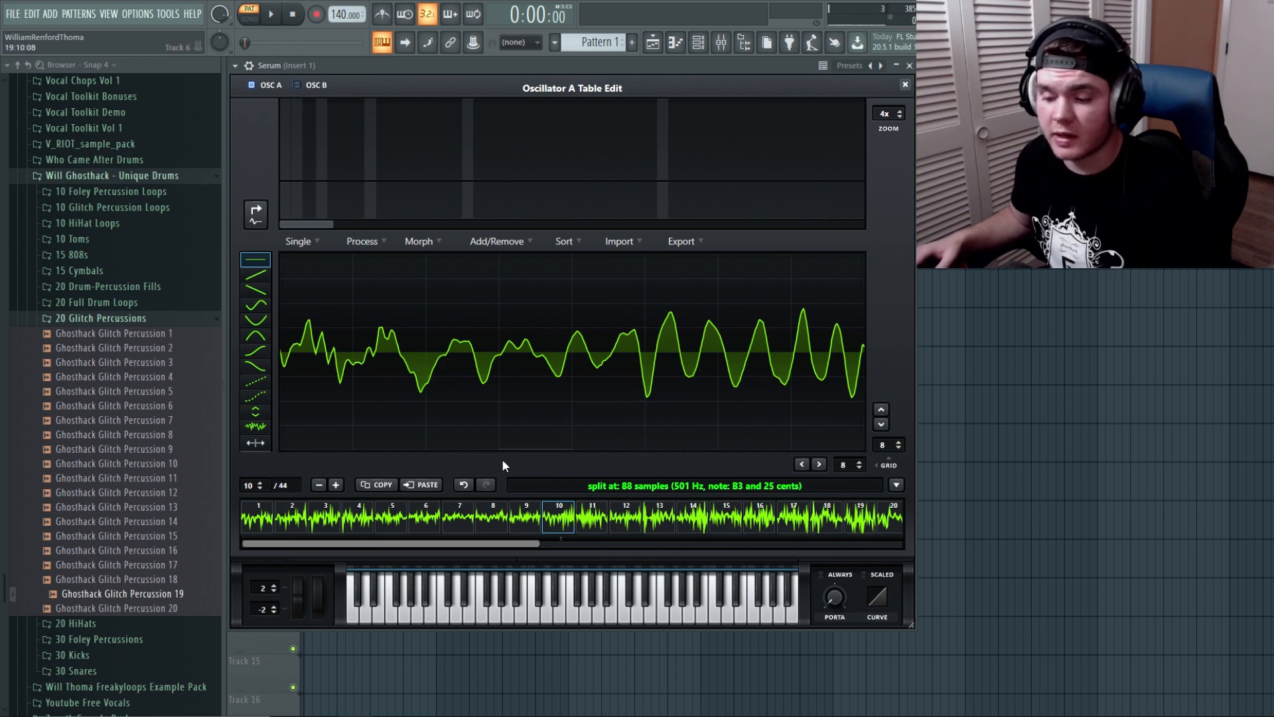
Step: Remove the multiselected block of frames 20 to 31 from oscillator A's wavetable, plus the single frame at index 20
{"action": "scroll", "coordinate": [577, 521], "scroll_direction": "down", "scroll_amount": 4}
{"action": "left_click", "coordinate": [540, 516]}
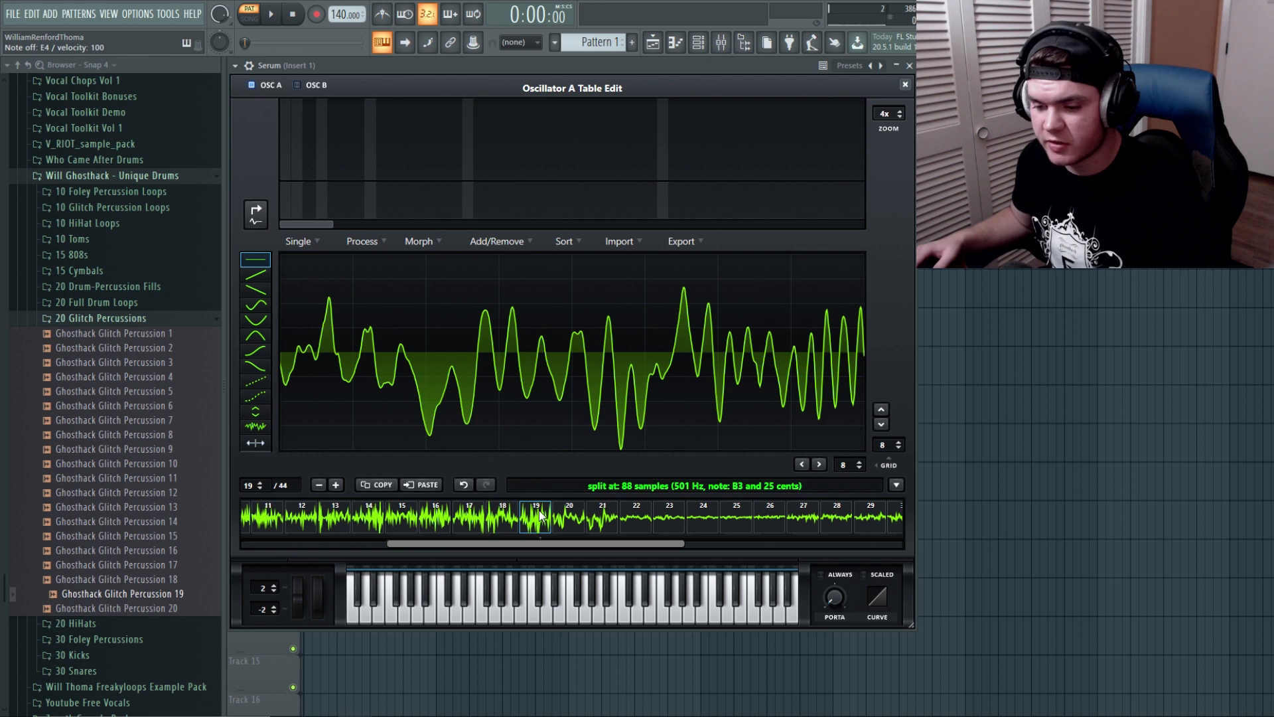
{"action": "left_click_drag", "start_coordinate": [527, 545], "coordinate": [568, 543]}
{"action": "left_click", "coordinate": [556, 519]}
{"action": "left_click", "coordinate": [584, 520]}
{"action": "left_click", "coordinate": [620, 519]}
{"action": "left_click", "coordinate": [649, 518]}
{"action": "left_click", "coordinate": [679, 517]}
{"action": "left_click", "coordinate": [708, 515]}
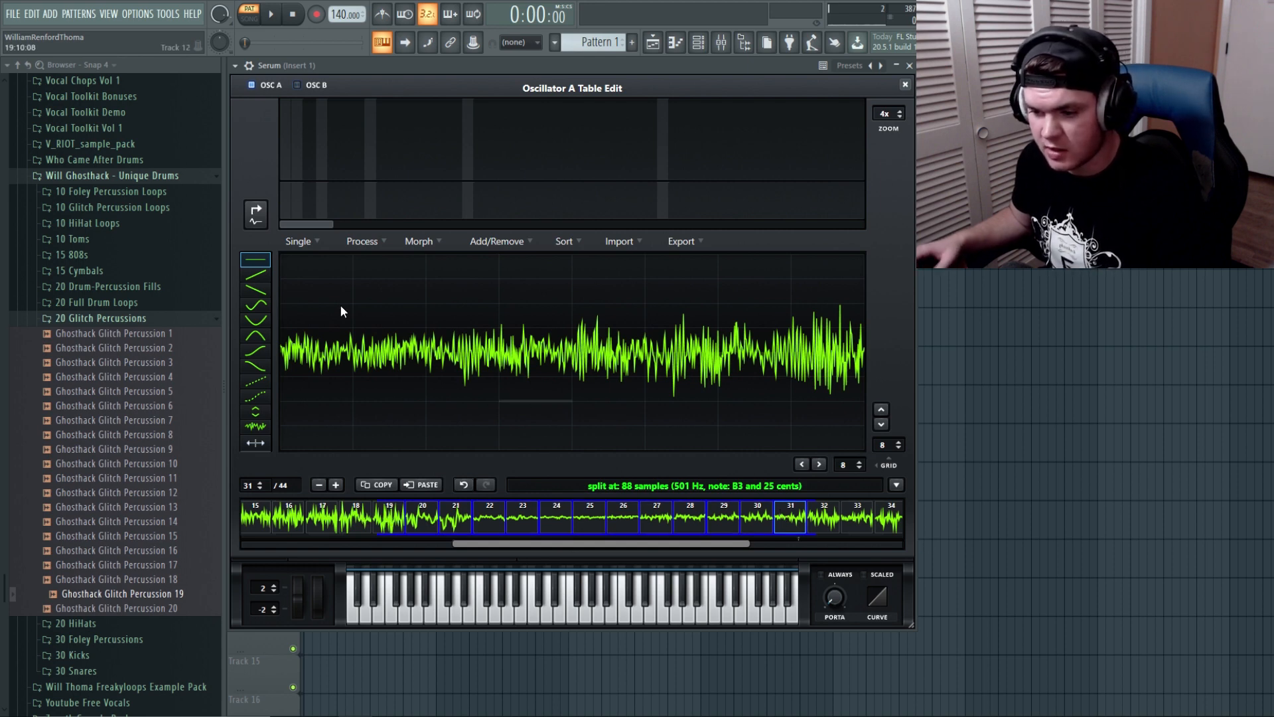
{"action": "left_click", "coordinate": [468, 242]}
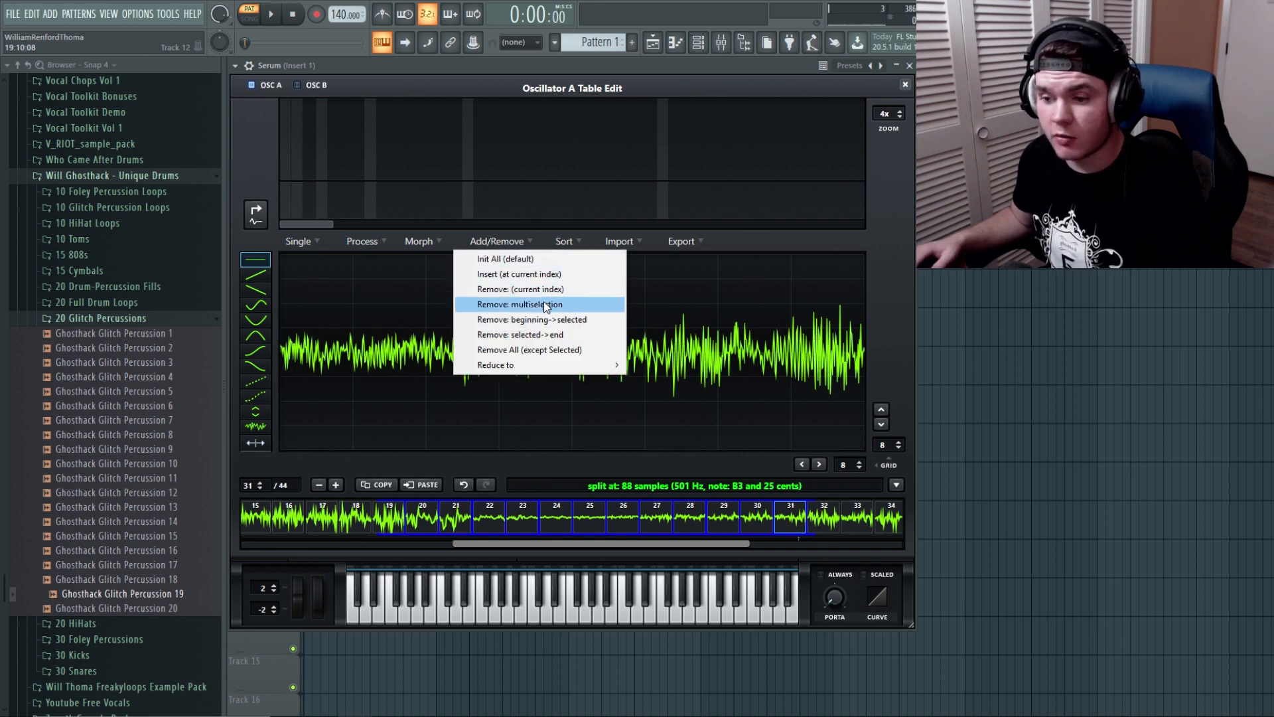
{"action": "left_click", "coordinate": [543, 304]}
{"action": "left_click", "coordinate": [508, 241]}
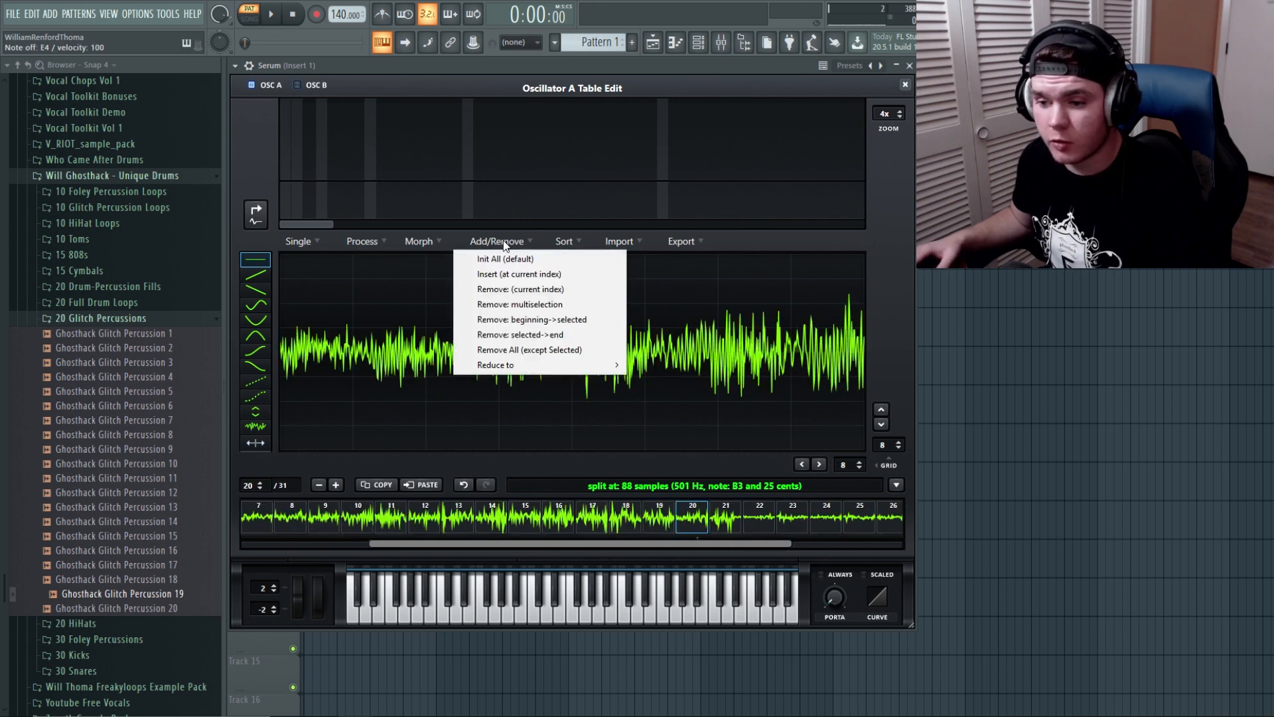
{"action": "left_click", "coordinate": [563, 289]}
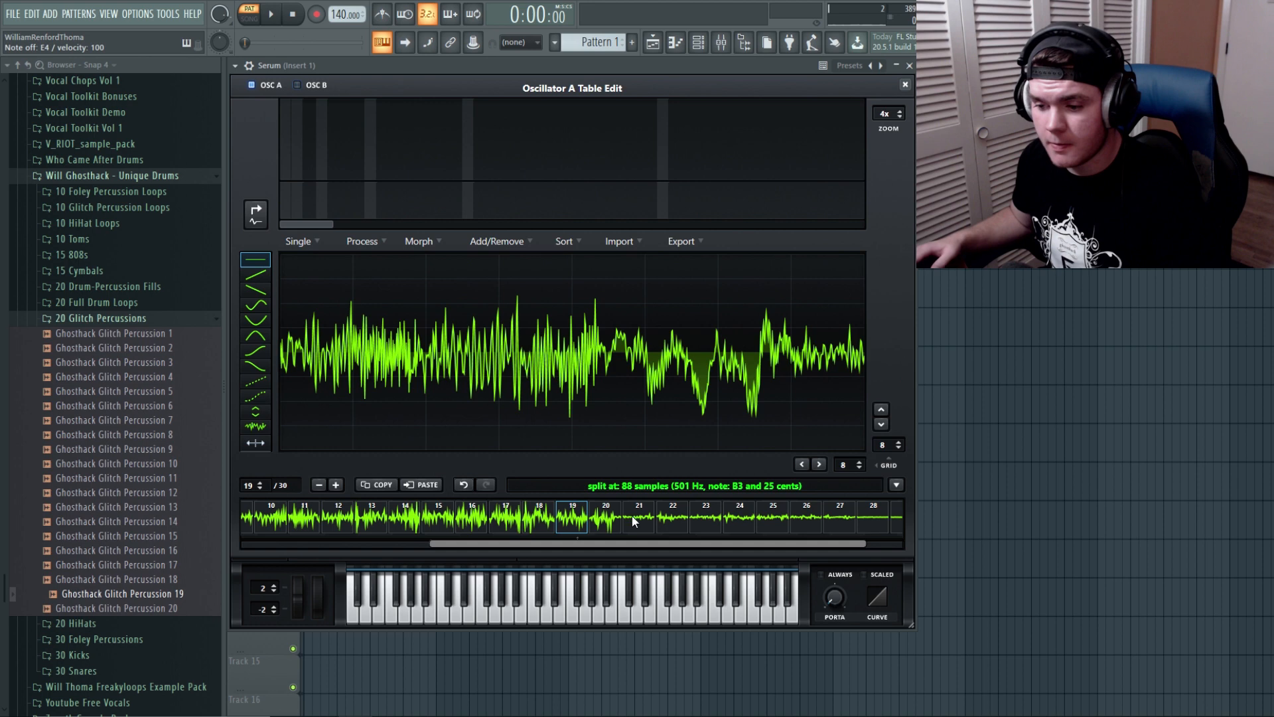
Step: Select the quiet frames 21 to 30 at the end of oscillator A's wavetable and remove them
{"action": "left_click", "coordinate": [606, 520]}
{"action": "left_click", "coordinate": [639, 518]}
{"action": "left_click", "coordinate": [672, 514]}
{"action": "left_click", "coordinate": [708, 512]}
{"action": "left_click_drag", "start_coordinate": [655, 544], "coordinate": [730, 547]}
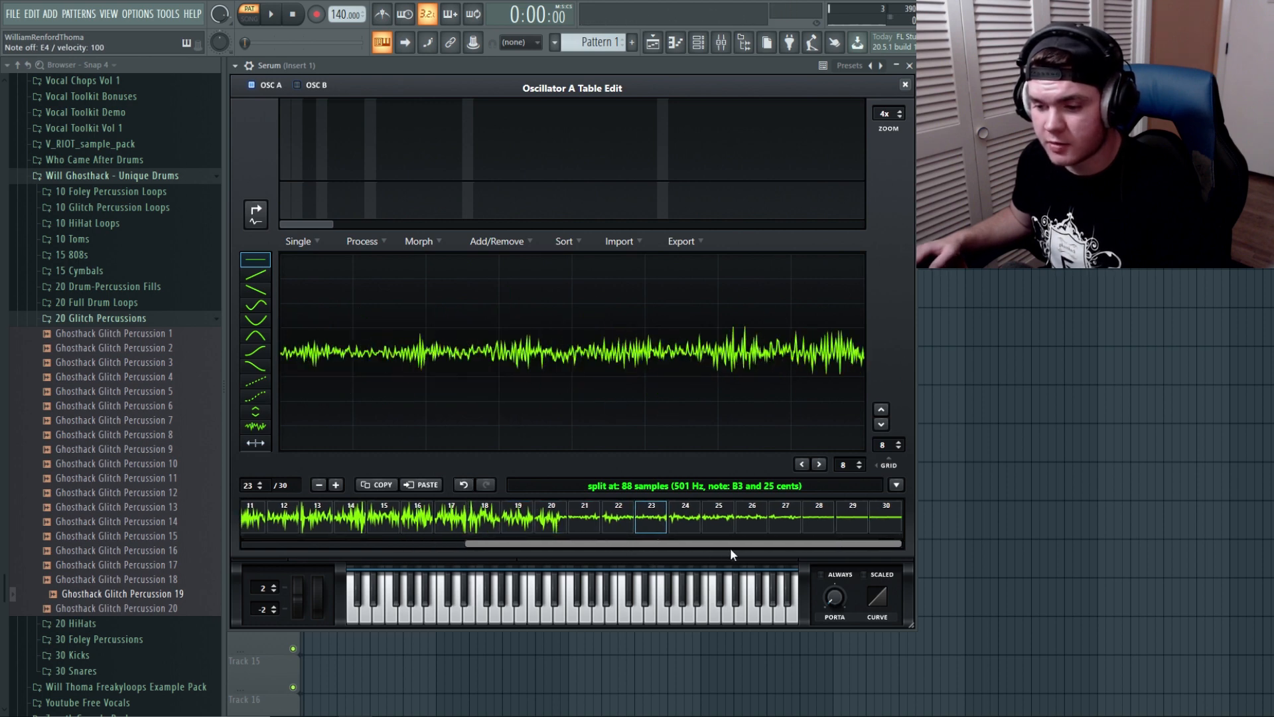
{"action": "left_click", "coordinate": [581, 518]}
{"action": "left_click", "coordinate": [882, 521], "text": "shift"}
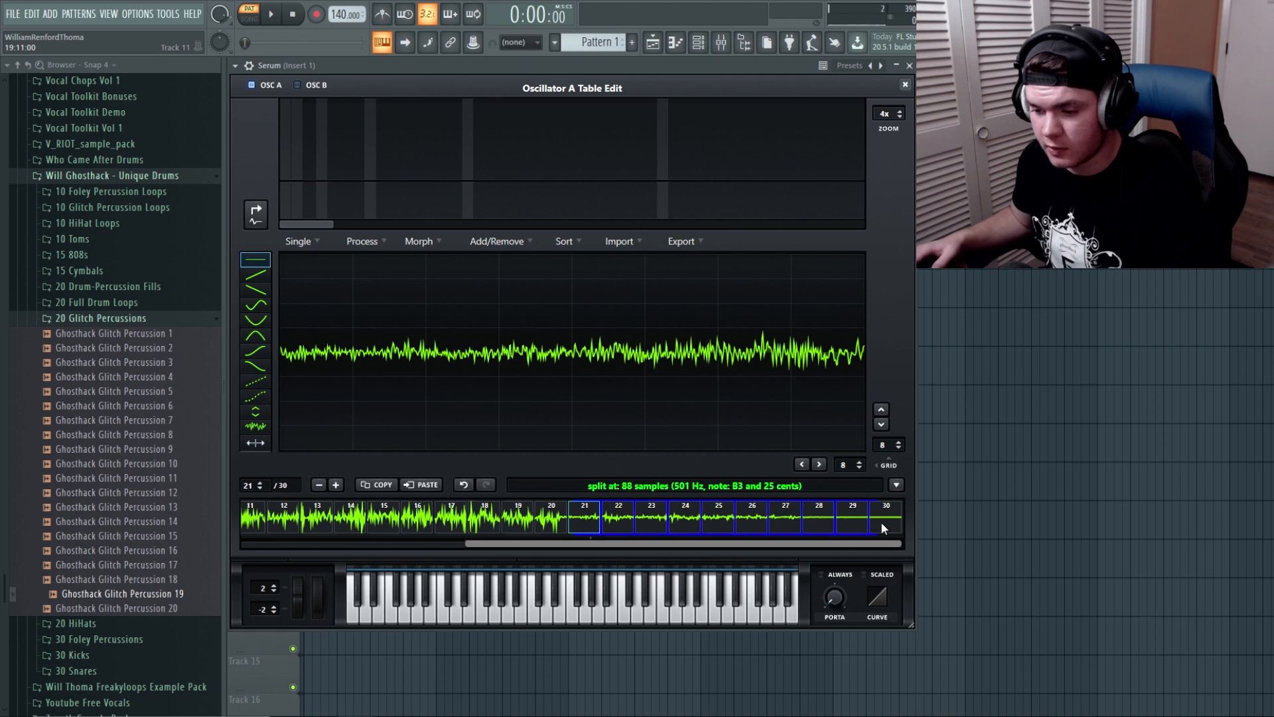
{"action": "left_click", "coordinate": [496, 241]}
{"action": "left_click", "coordinate": [524, 303]}
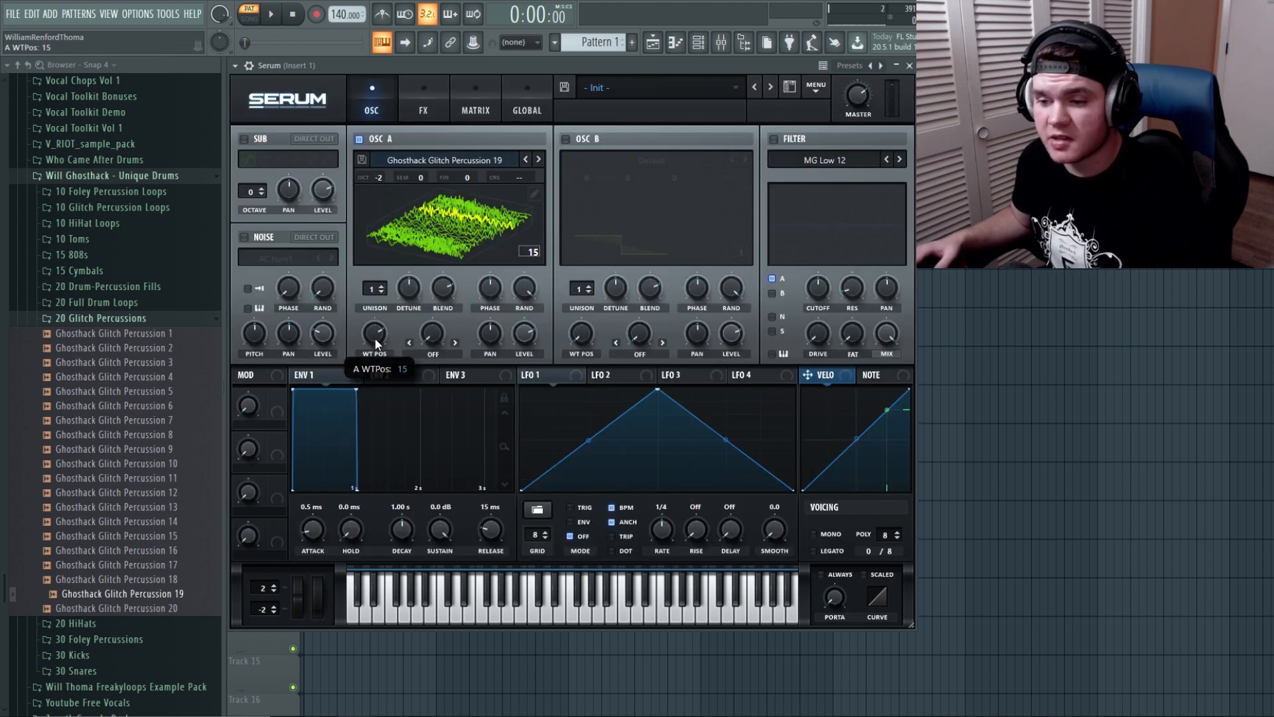
Step: Remove the last two frames, 19 and 20, from oscillator A's wavetable and audition the wavetable position
{"action": "left_click_drag", "start_coordinate": [374, 333], "coordinate": [377, 300]}
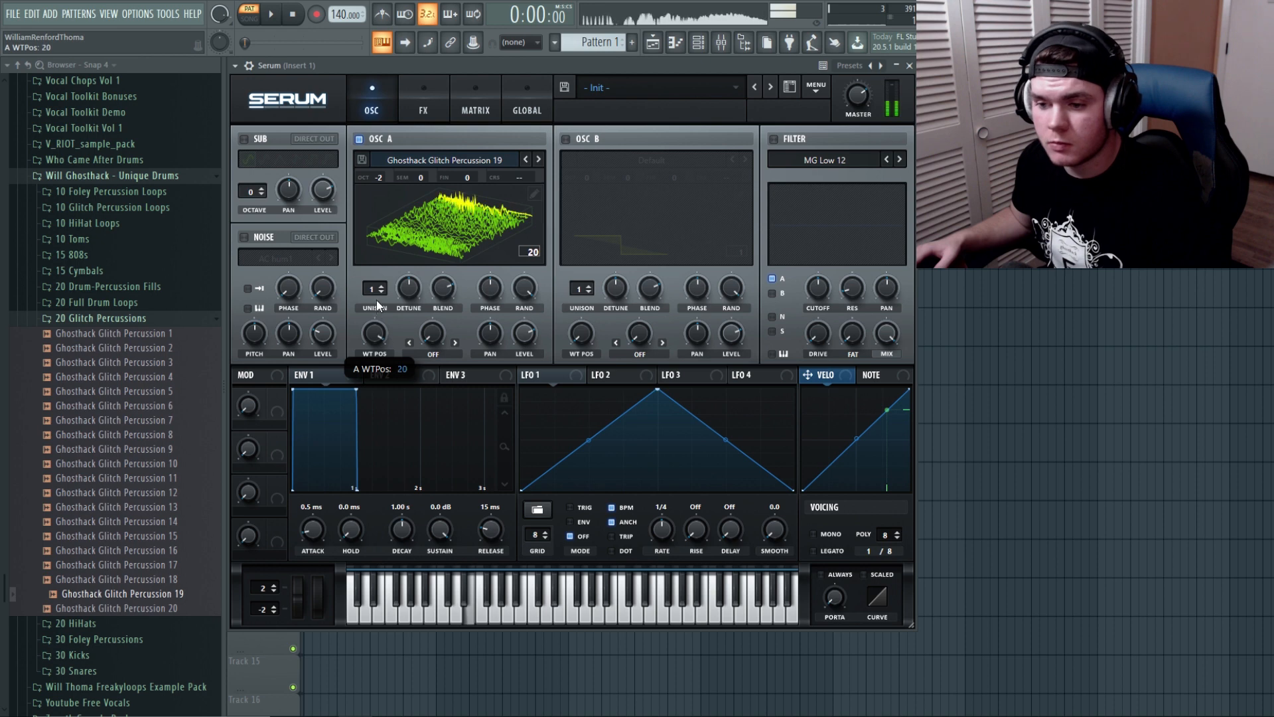
{"action": "left_click", "coordinate": [535, 195]}
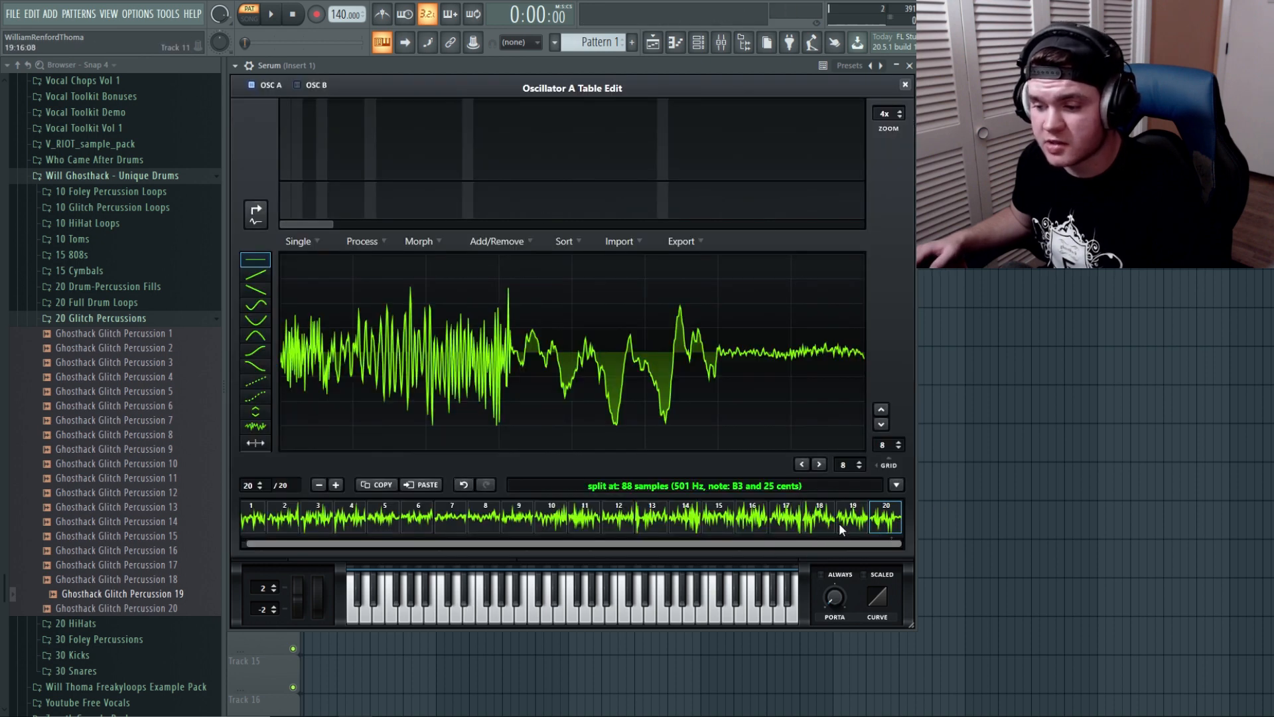
{"action": "left_click", "coordinate": [498, 241]}
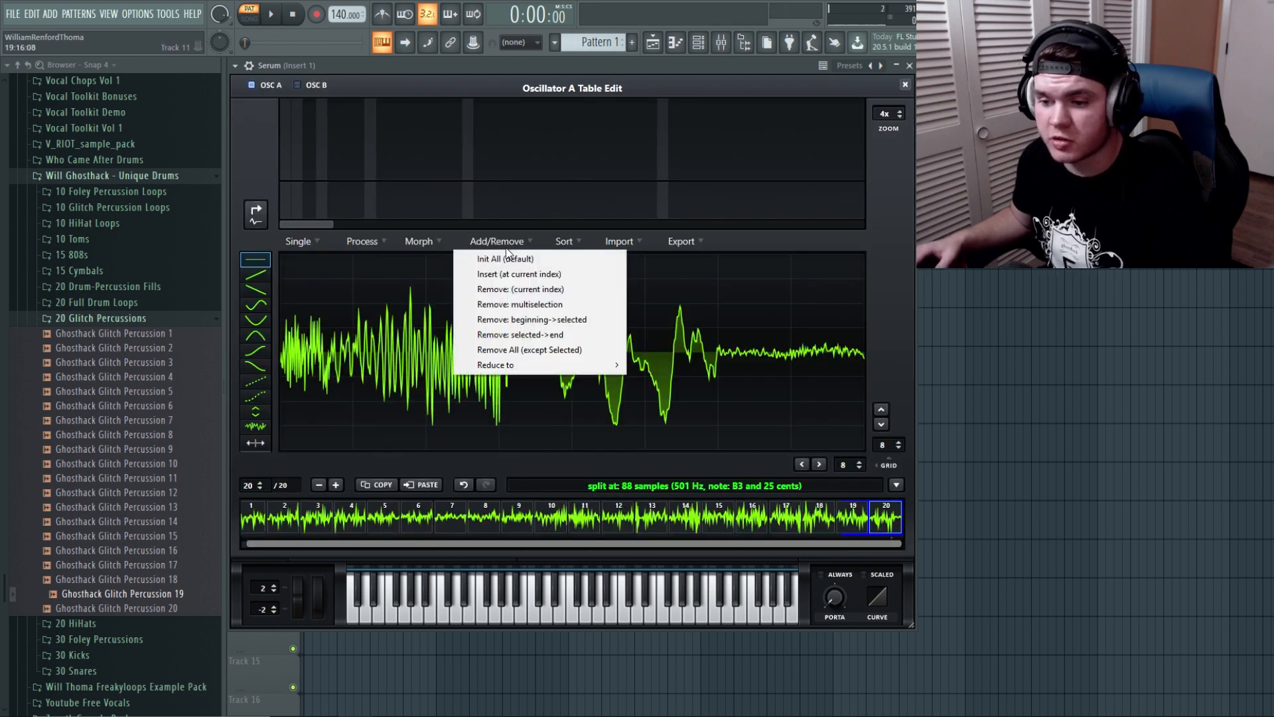
{"action": "left_click", "coordinate": [536, 303]}
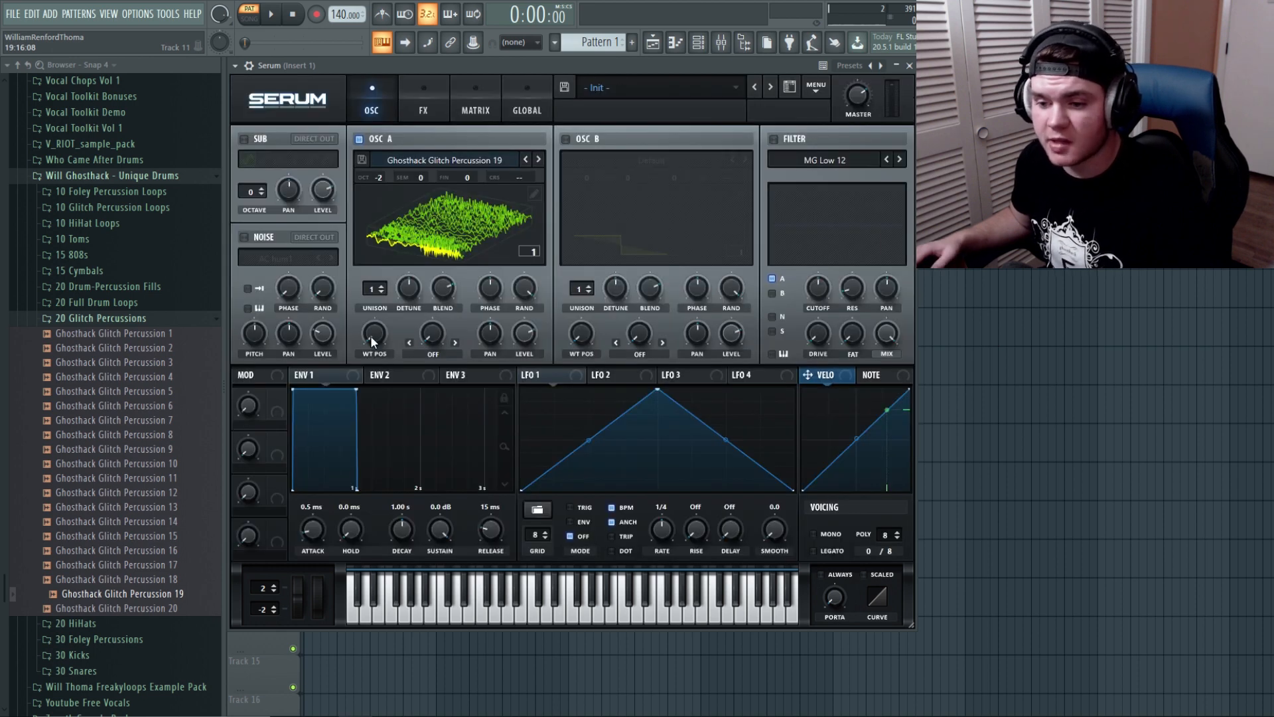
{"action": "mouse_move", "coordinate": [373, 334]}
{"action": "left_mouse_down"}
{"action": "mouse_move", "coordinate": [385, 181]}
{"action": "mouse_move", "coordinate": [369, 351]}
{"action": "mouse_move", "coordinate": [381, 145]}
{"action": "mouse_move", "coordinate": [352, 425]}
{"action": "left_mouse_up"}
Step: Normalize each frame of oscillator A's 18-frame wavetable separately
{"action": "left_click", "coordinate": [534, 193]}
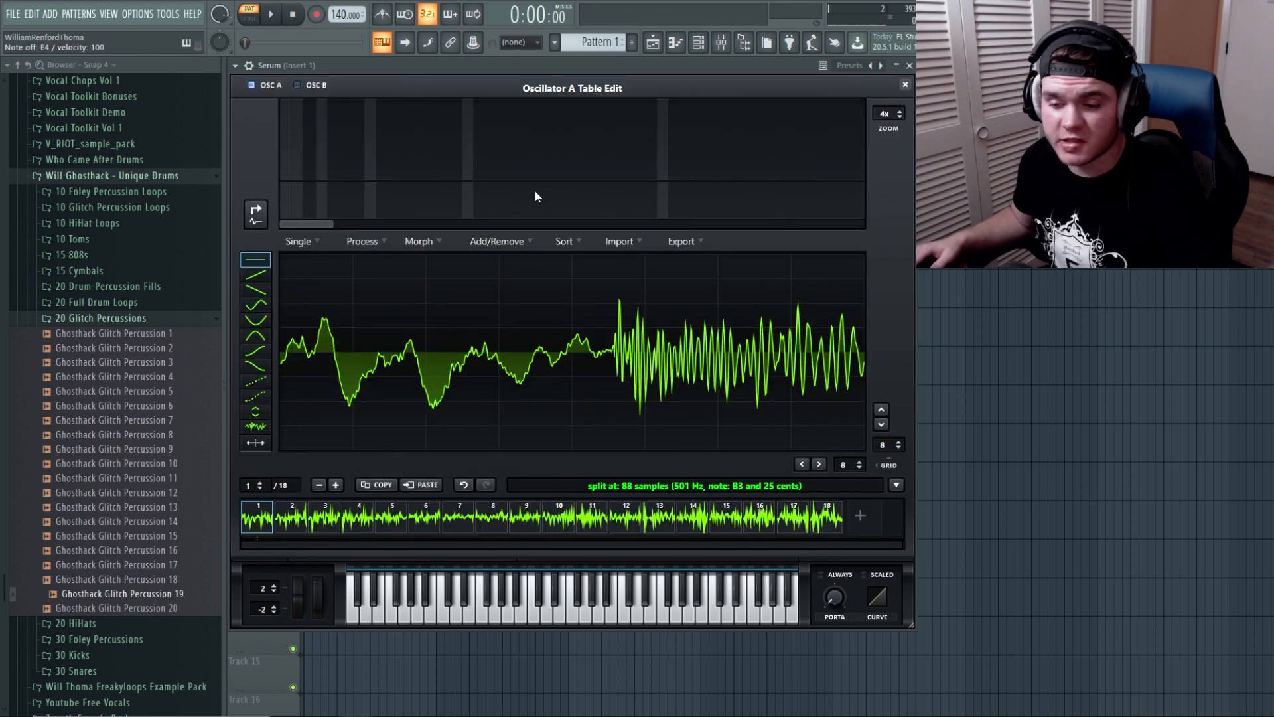
{"action": "left_click", "coordinate": [371, 239]}
{"action": "left_click", "coordinate": [389, 267]}
{"action": "left_click", "coordinate": [380, 245]}
{"action": "left_click", "coordinate": [377, 257]}
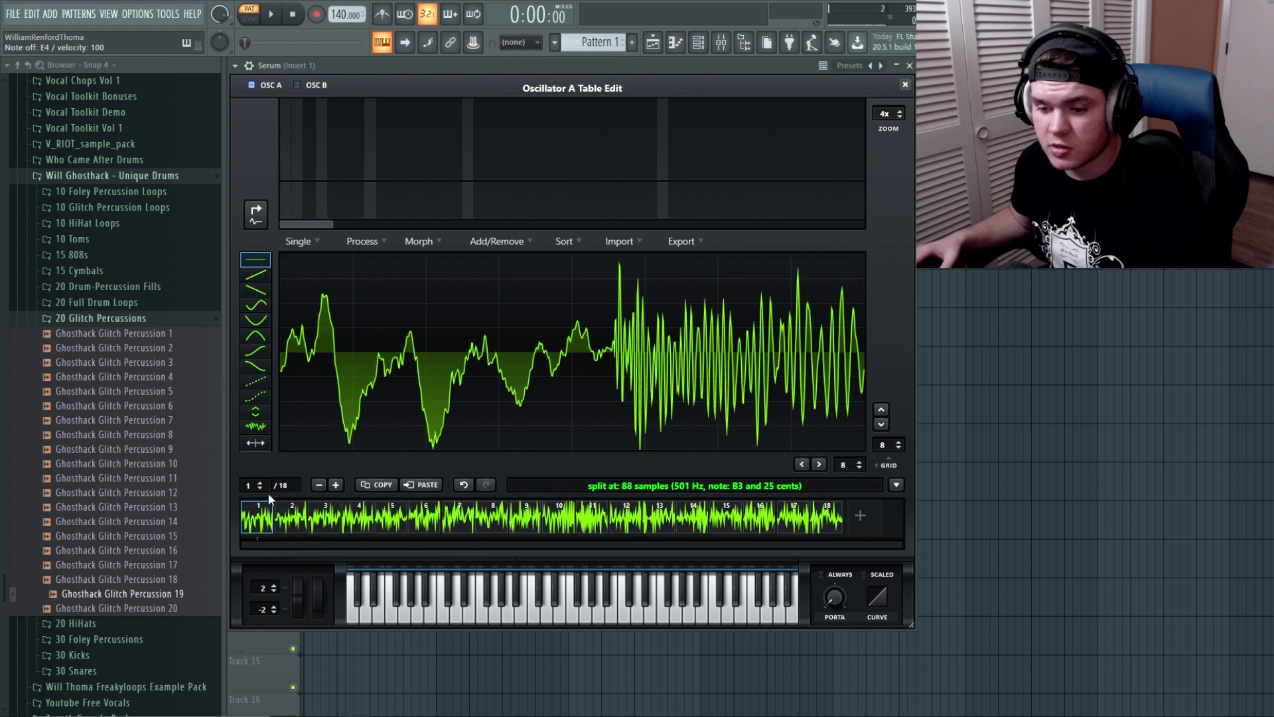
Step: Try Morph - Spectral (zero fund.phase) on oscillator A's wavetable with each frame normalized, and audition the wavetable position
{"action": "left_click", "coordinate": [373, 245]}
{"action": "left_click", "coordinate": [439, 248]}
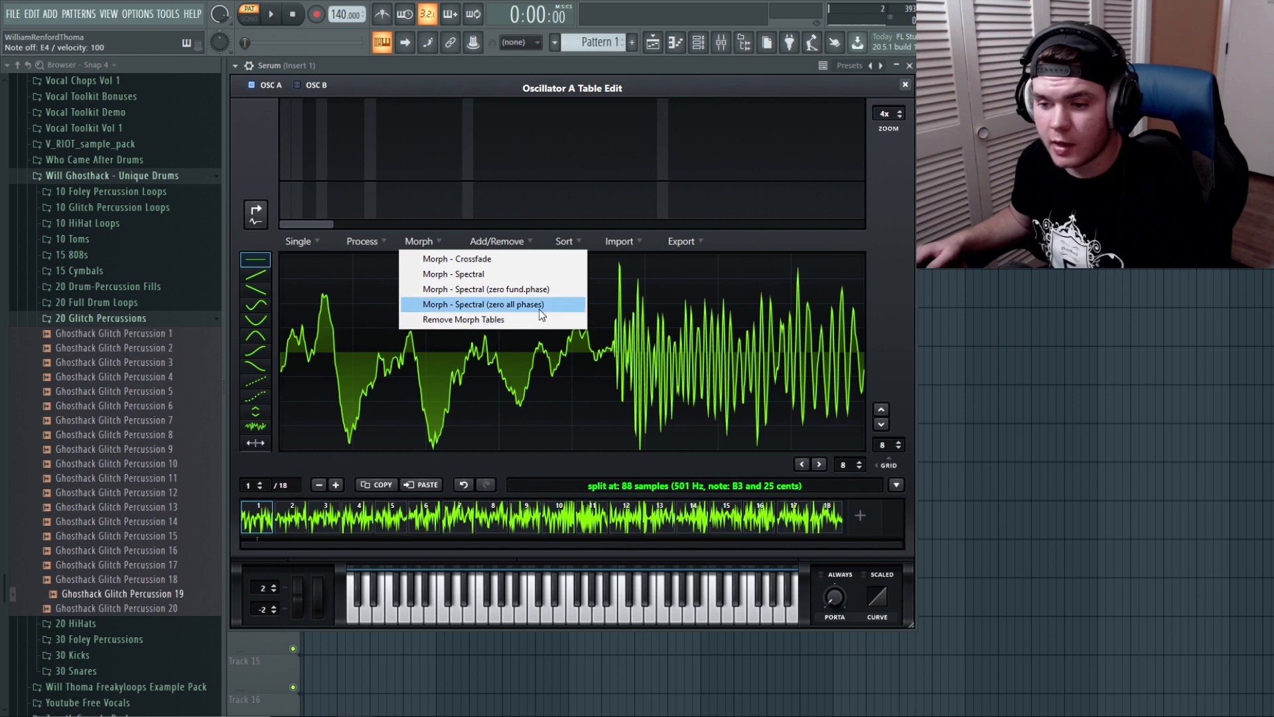
{"action": "left_click", "coordinate": [549, 290]}
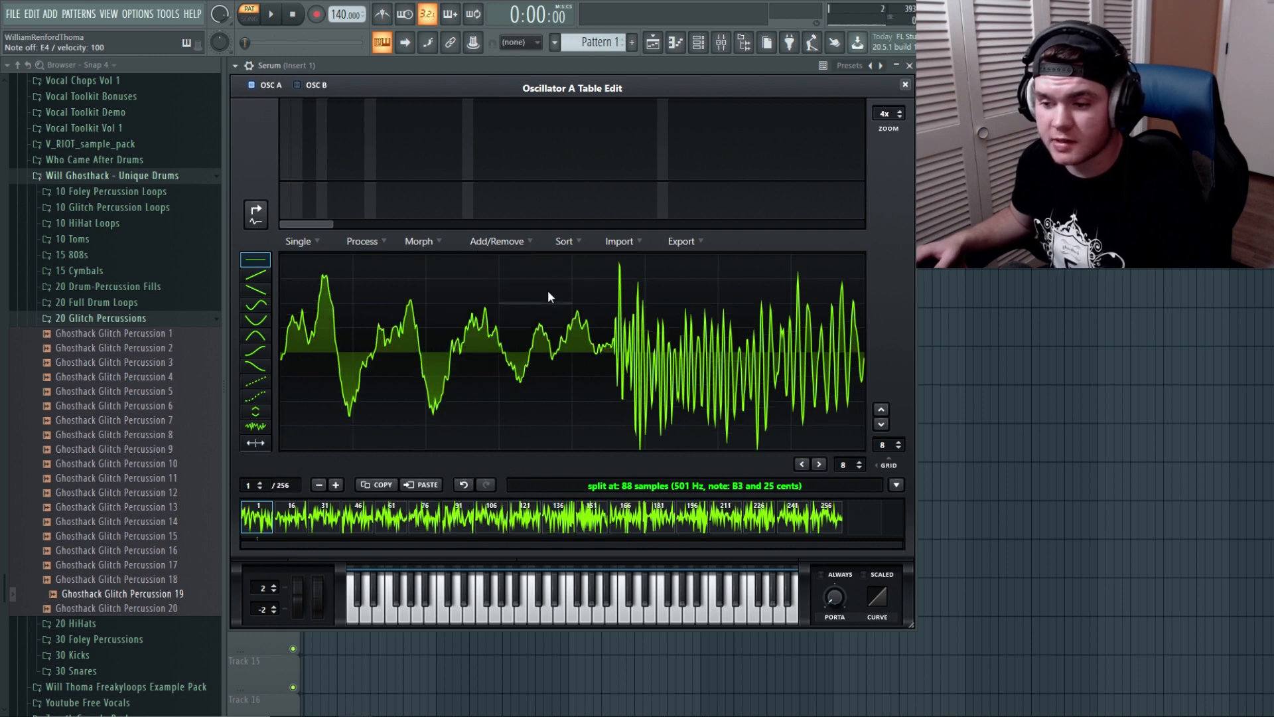
{"action": "left_click", "coordinate": [364, 241]}
{"action": "left_click", "coordinate": [377, 260]}
{"action": "left_click", "coordinate": [906, 85]}
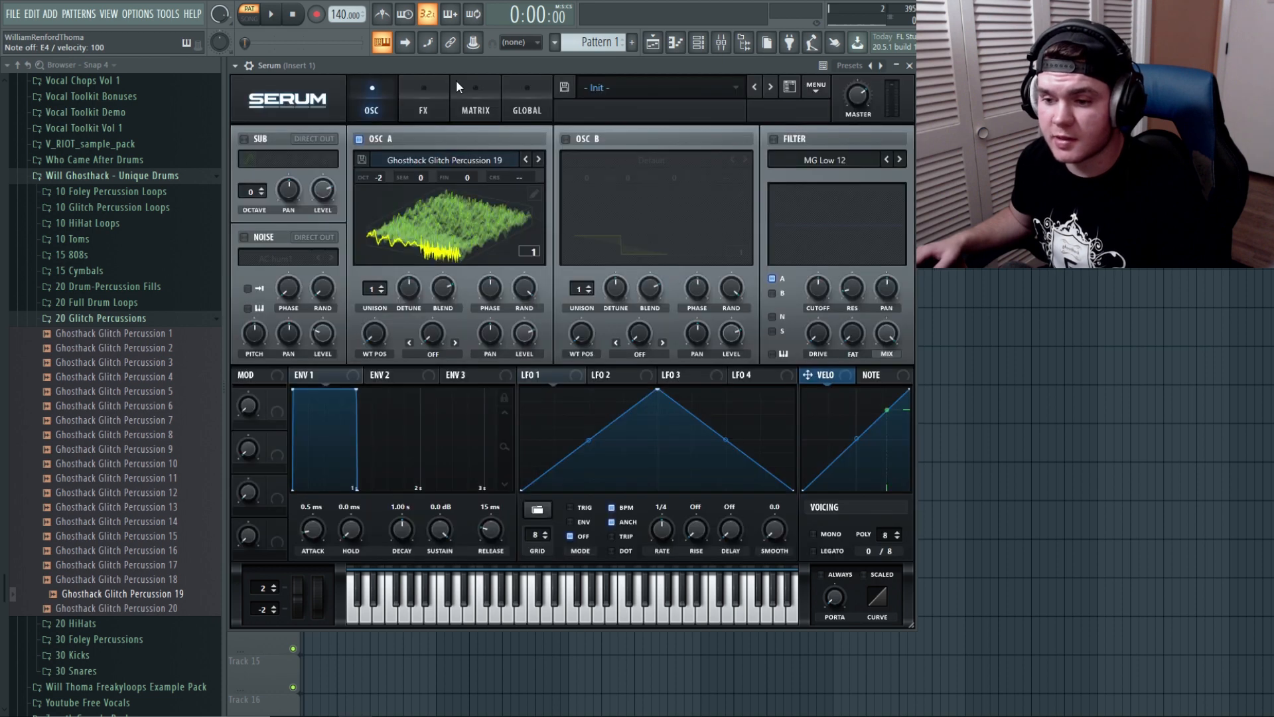
{"action": "left_click_drag", "start_coordinate": [374, 337], "coordinate": [384, 170]}
Step: Undo the spectral morph on oscillator A's wavetable
{"action": "left_click", "coordinate": [534, 193]}
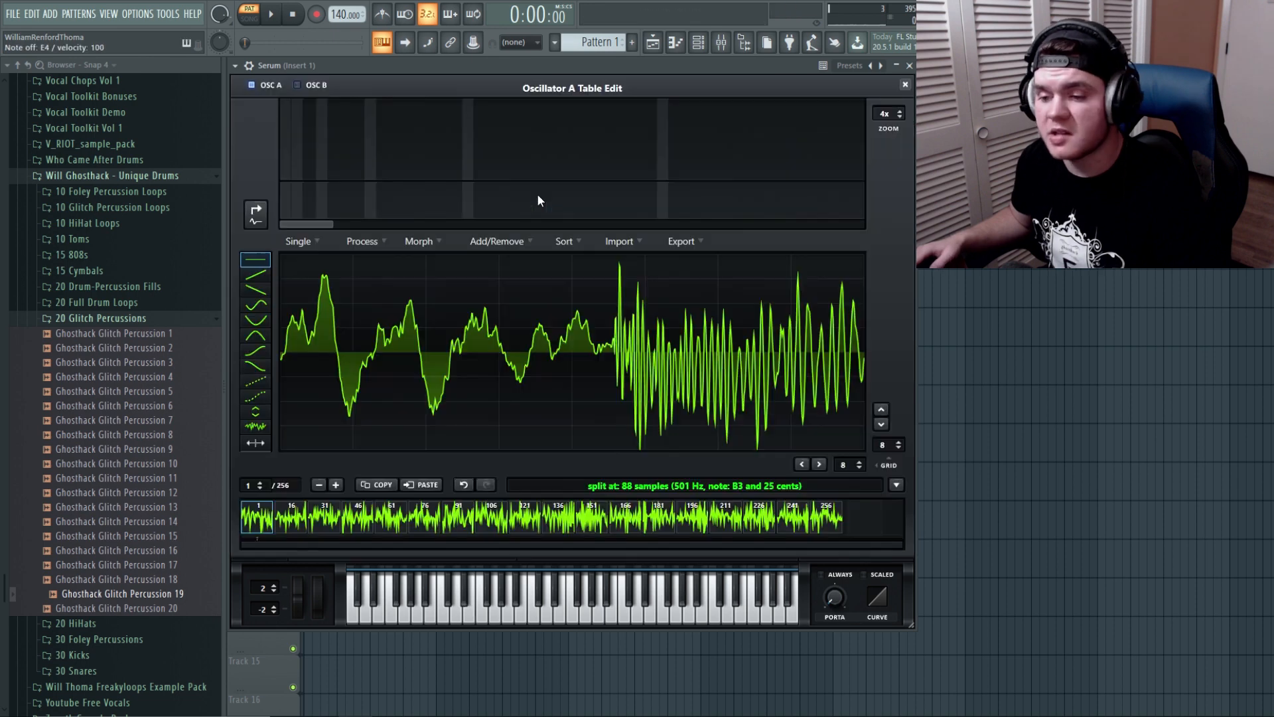
{"action": "left_click", "coordinate": [463, 485]}
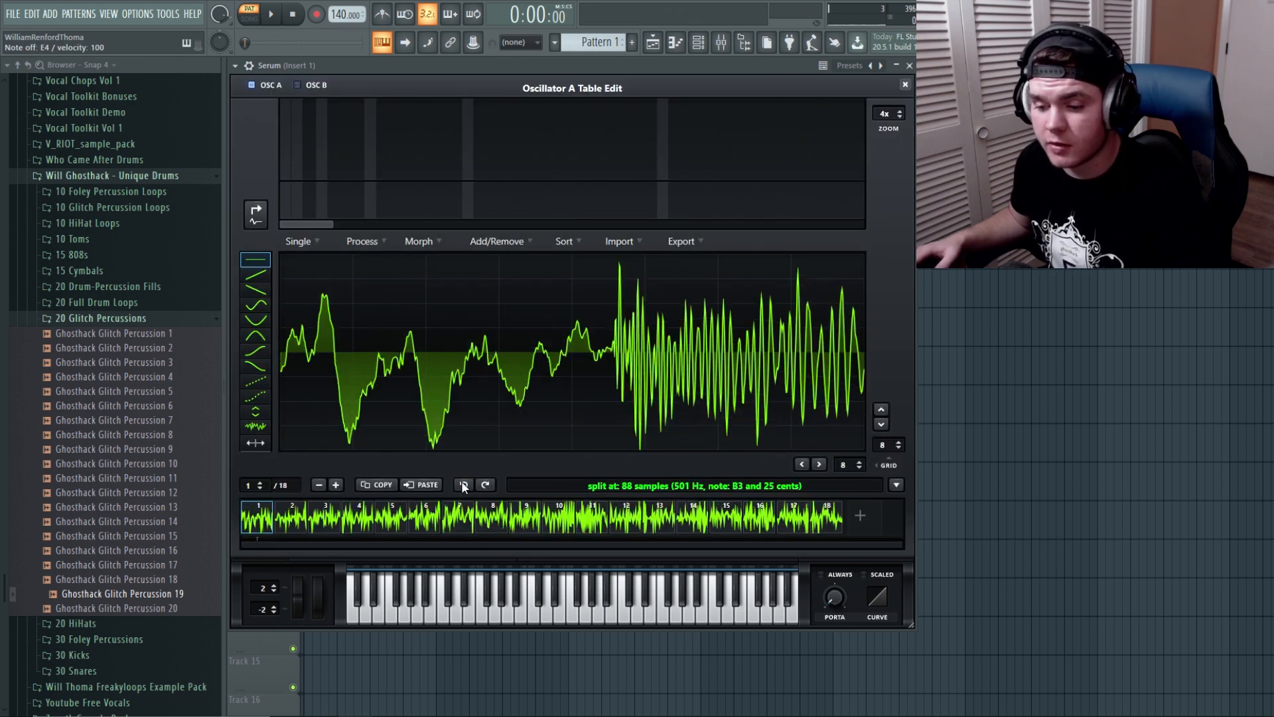
Step: Morph oscillator A's 18-frame wavetable with Crossfade to 256 frames and audition the wavetable position
{"action": "left_click", "coordinate": [363, 243]}
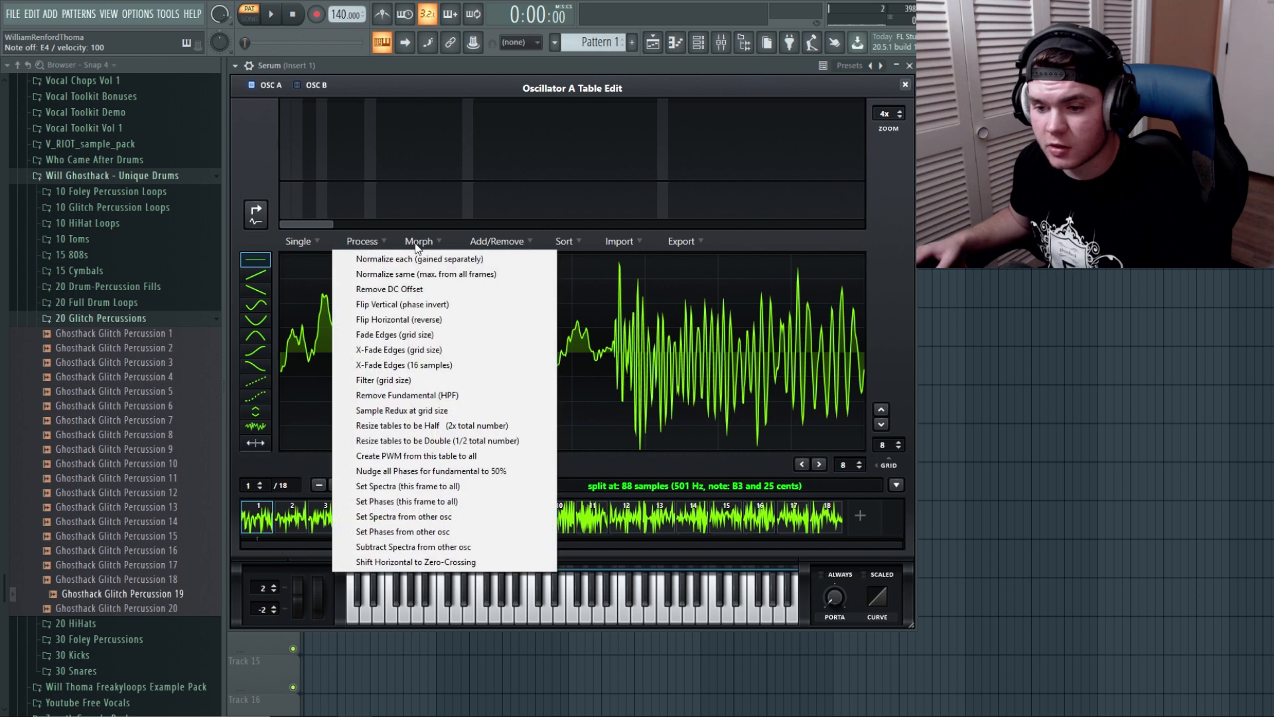
{"action": "left_click", "coordinate": [486, 243]}
{"action": "left_click", "coordinate": [430, 244]}
{"action": "left_click", "coordinate": [473, 257]}
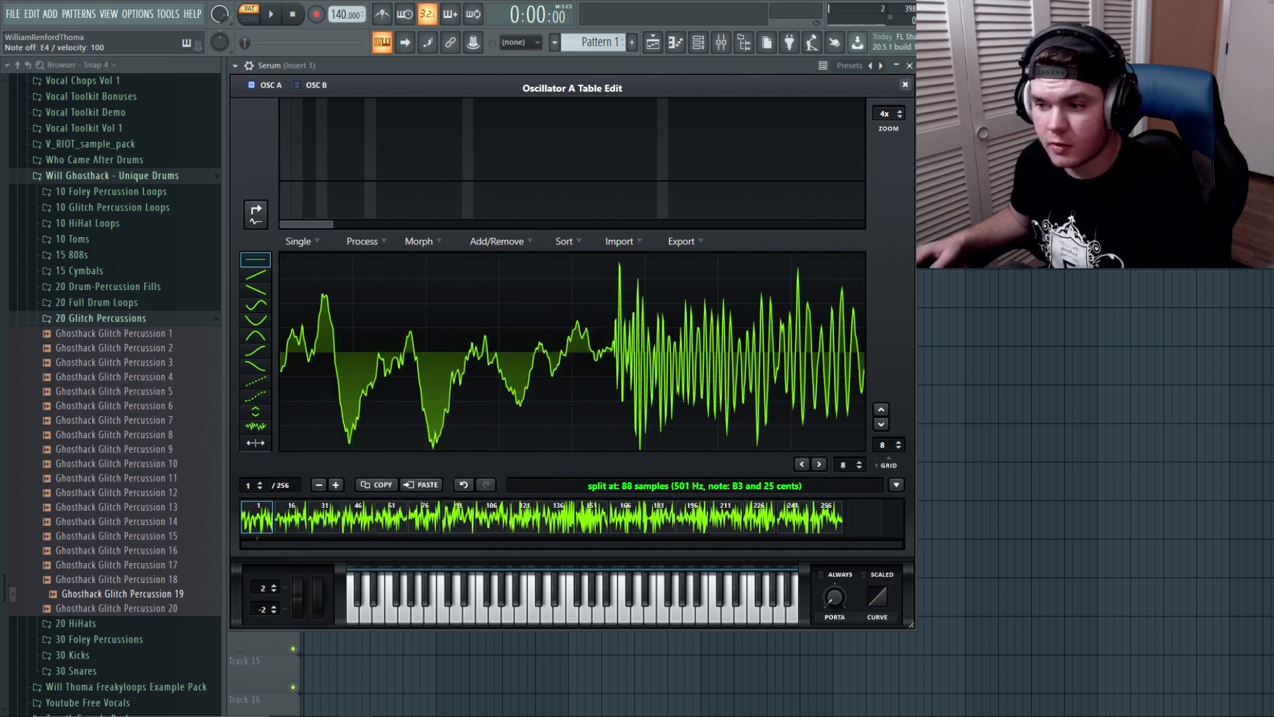
{"action": "left_click", "coordinate": [904, 84]}
{"action": "mouse_move", "coordinate": [376, 337]}
{"action": "left_mouse_down"}
{"action": "mouse_move", "coordinate": [385, 190]}
{"action": "mouse_move", "coordinate": [384, 241]}
{"action": "left_mouse_up"}
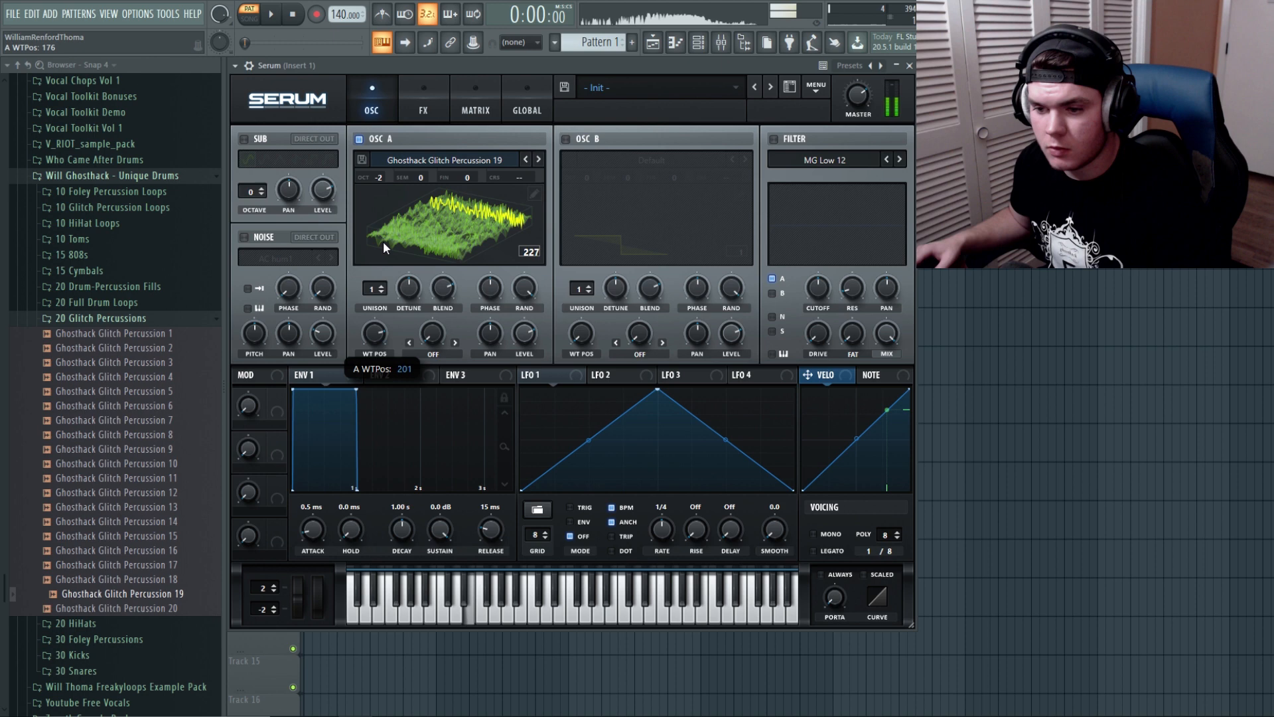
Step: Normalize each frame of oscillator A's morphed wavetable separately and audition the wavetable position down to 63
{"action": "left_click", "coordinate": [533, 194]}
{"action": "left_click", "coordinate": [370, 243]}
{"action": "left_click", "coordinate": [396, 258]}
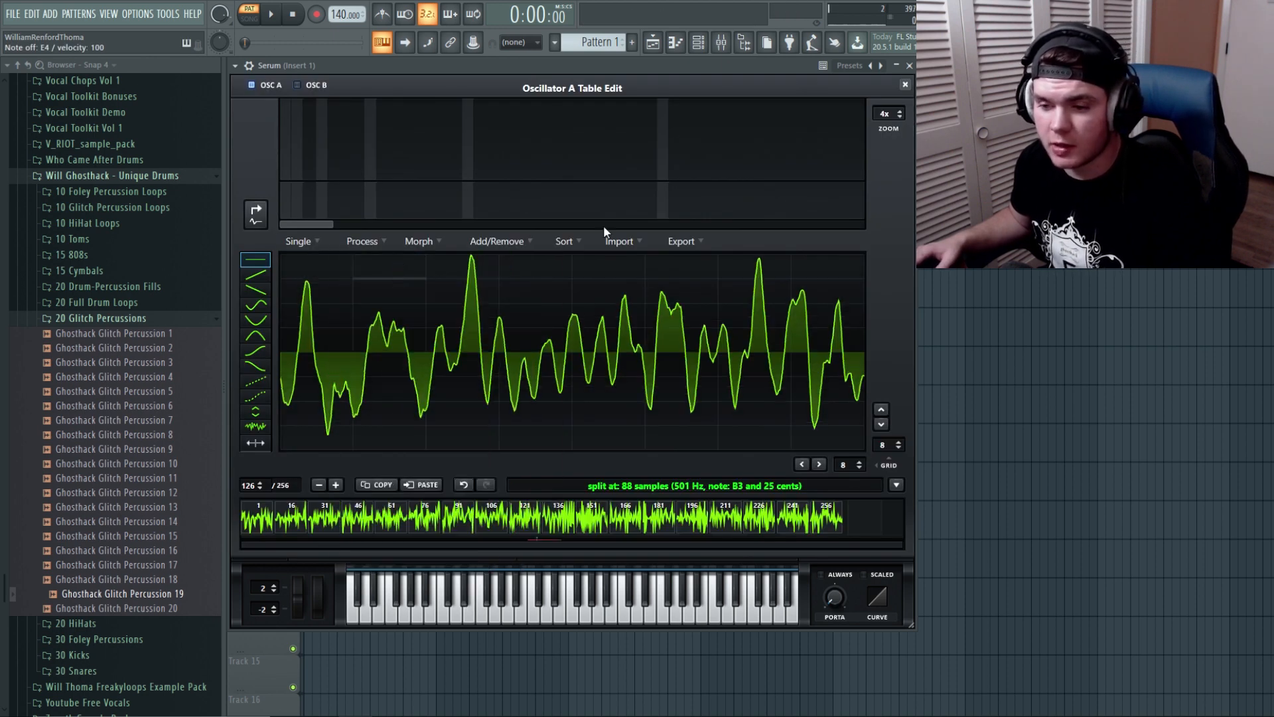
{"action": "left_click", "coordinate": [905, 86]}
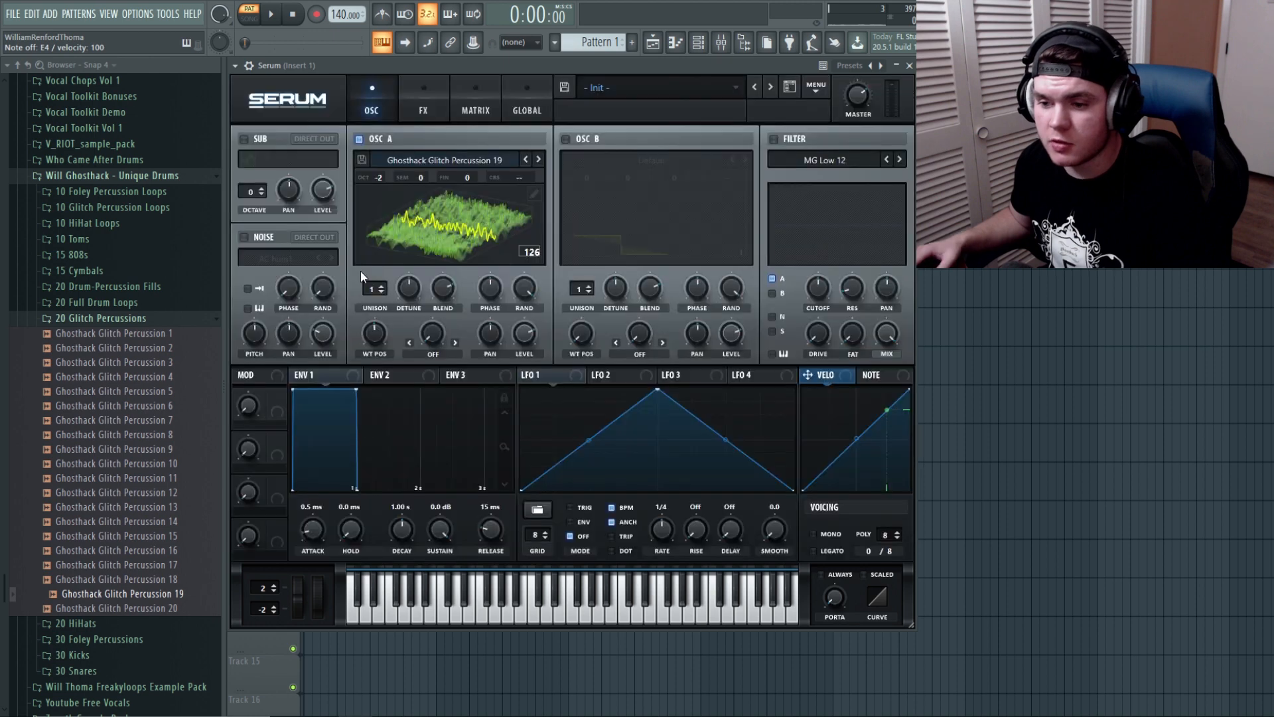
{"action": "mouse_move", "coordinate": [370, 348]}
{"action": "left_mouse_down"}
{"action": "mouse_move", "coordinate": [370, 379]}
{"action": "mouse_move", "coordinate": [379, 247]}
{"action": "mouse_move", "coordinate": [374, 370]}
{"action": "left_mouse_up"}
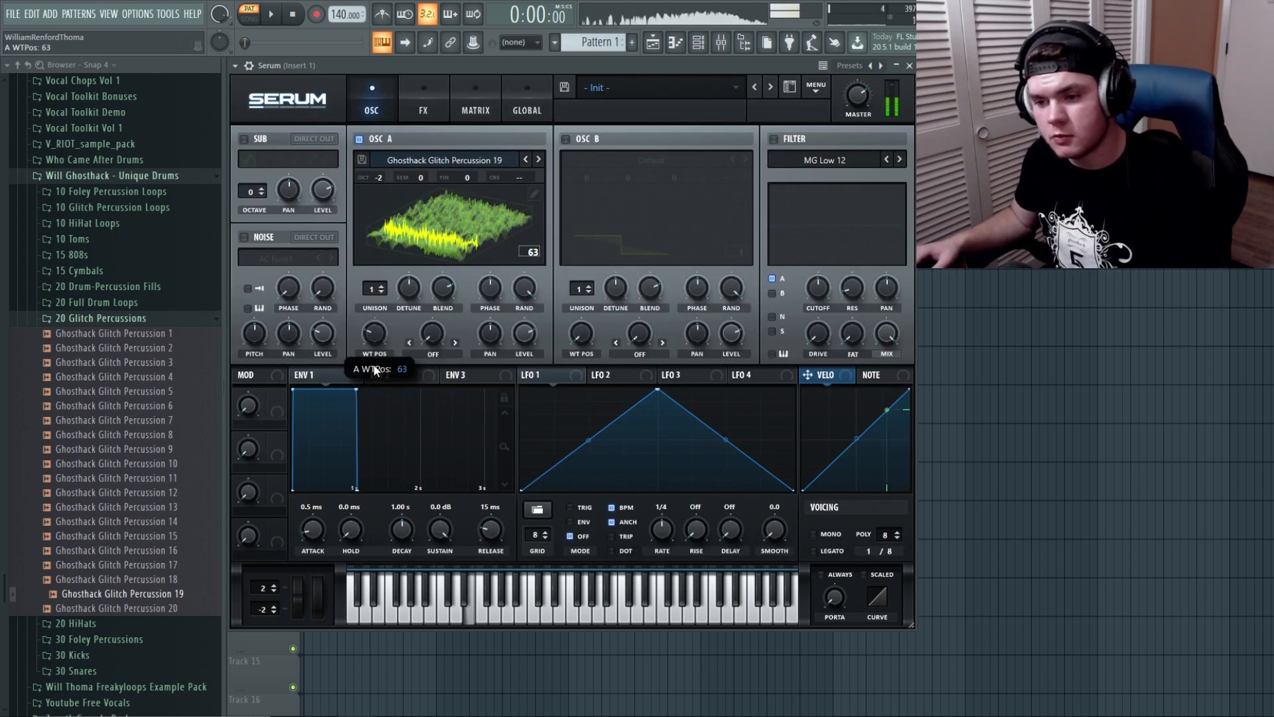
Step: Try the Bend - warp mode on oscillator A, sweeping the warp amount and the wavetable position
{"action": "left_click", "coordinate": [435, 353]}
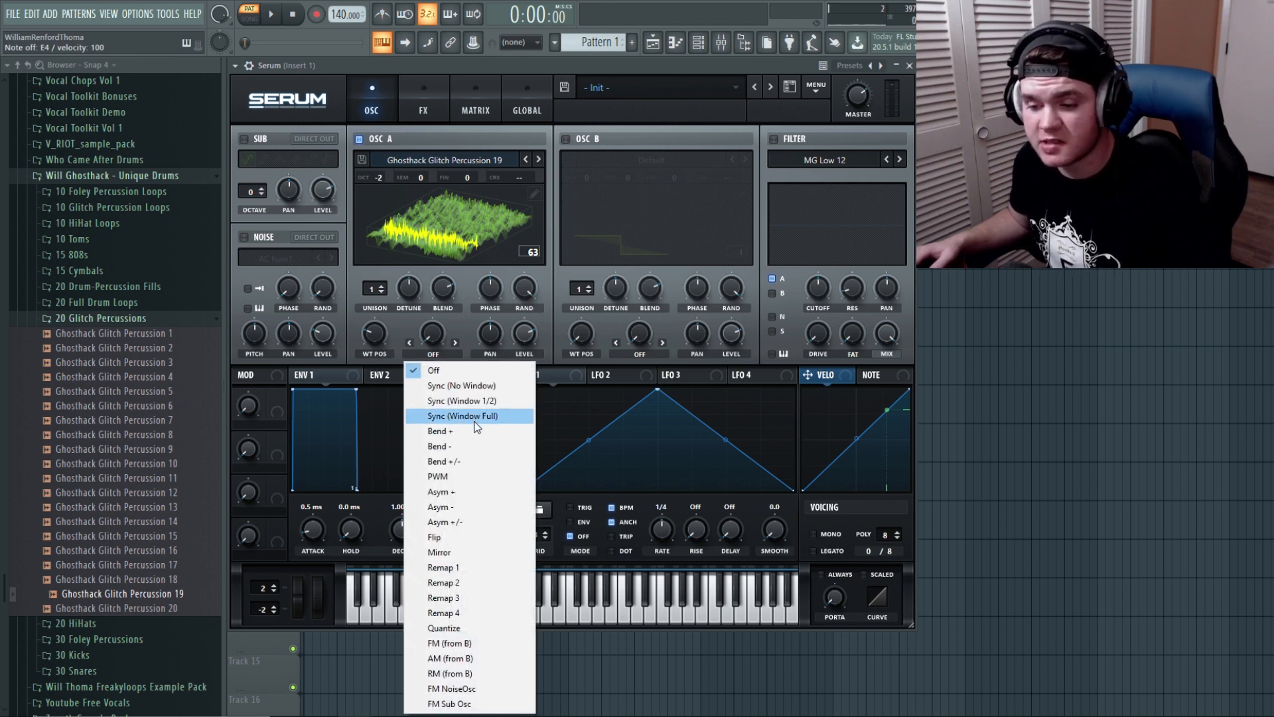
{"action": "left_click", "coordinate": [455, 447]}
{"action": "left_click_drag", "start_coordinate": [435, 336], "coordinate": [439, 262]}
{"action": "left_click_drag", "start_coordinate": [380, 327], "coordinate": [381, 281]}
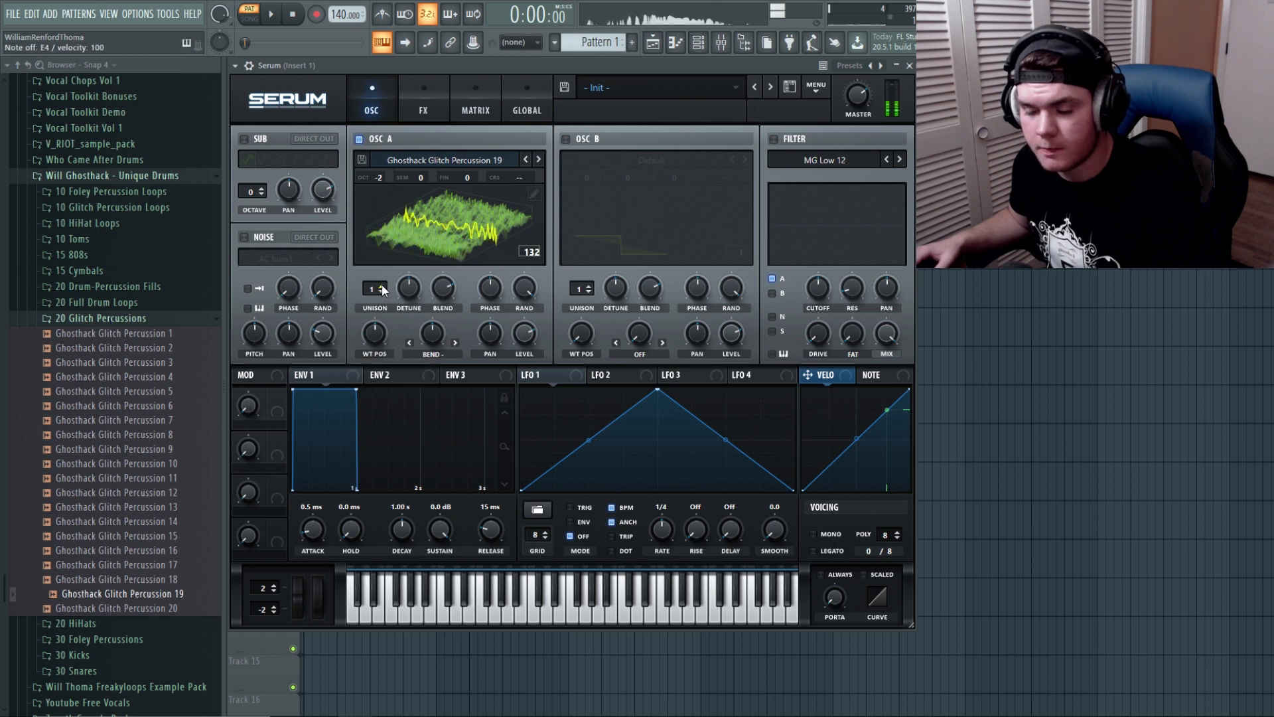
Step: Switch oscillator A's warp mode to Asym +/-, set the warp to -60% and return the wavetable position to 1
{"action": "left_click", "coordinate": [433, 357]}
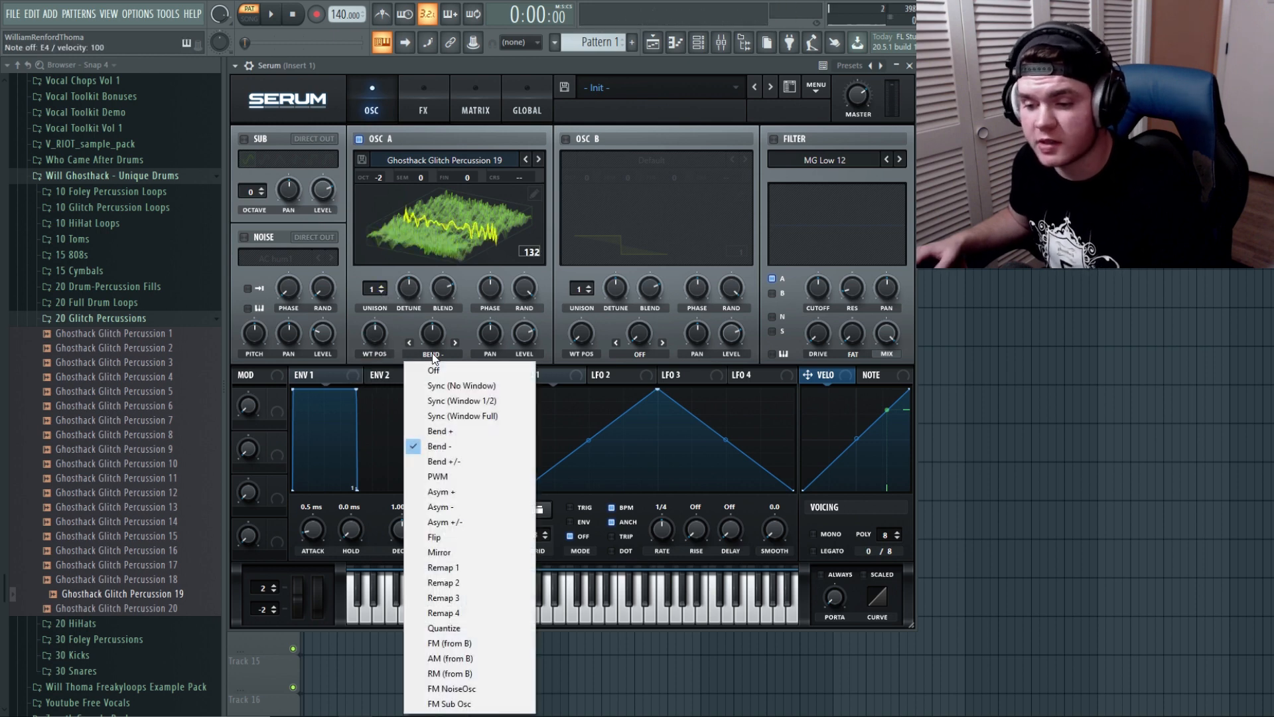
{"action": "left_click", "coordinate": [458, 524]}
{"action": "left_click_drag", "start_coordinate": [432, 334], "coordinate": [436, 285]}
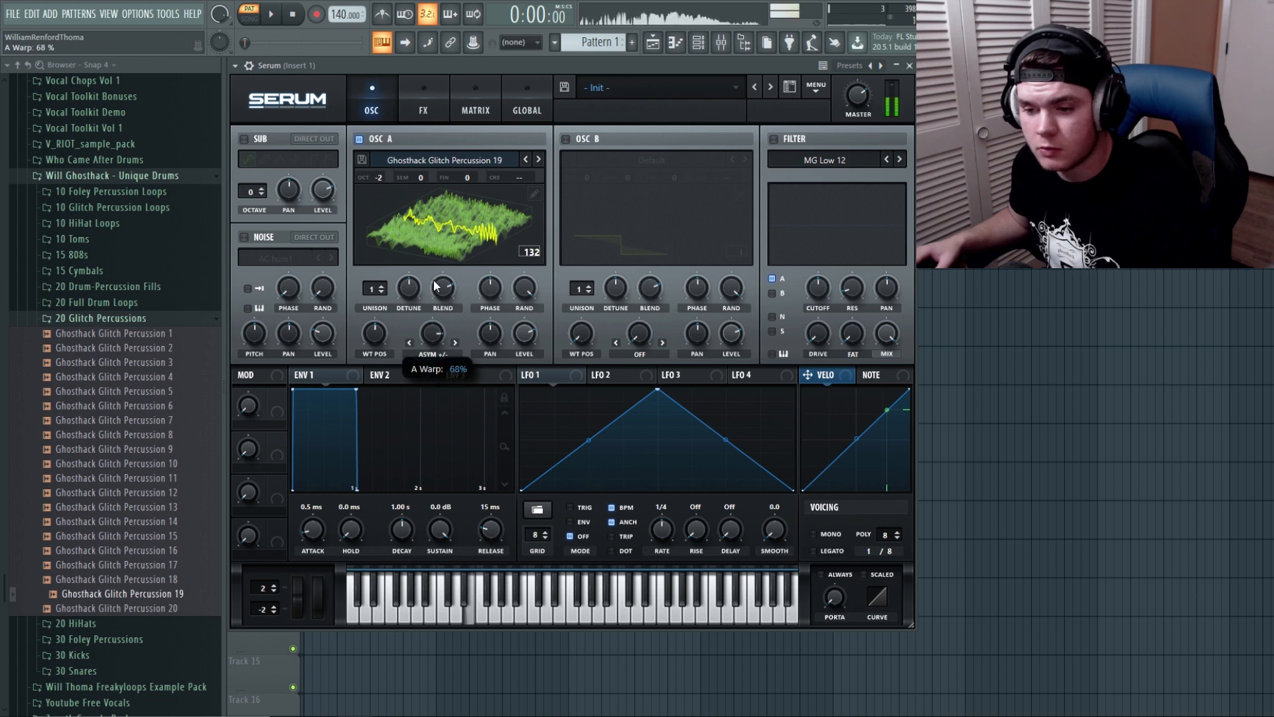
{"action": "left_click_drag", "start_coordinate": [373, 334], "coordinate": [423, 420]}
{"action": "left_click_drag", "start_coordinate": [373, 335], "coordinate": [380, 289]}
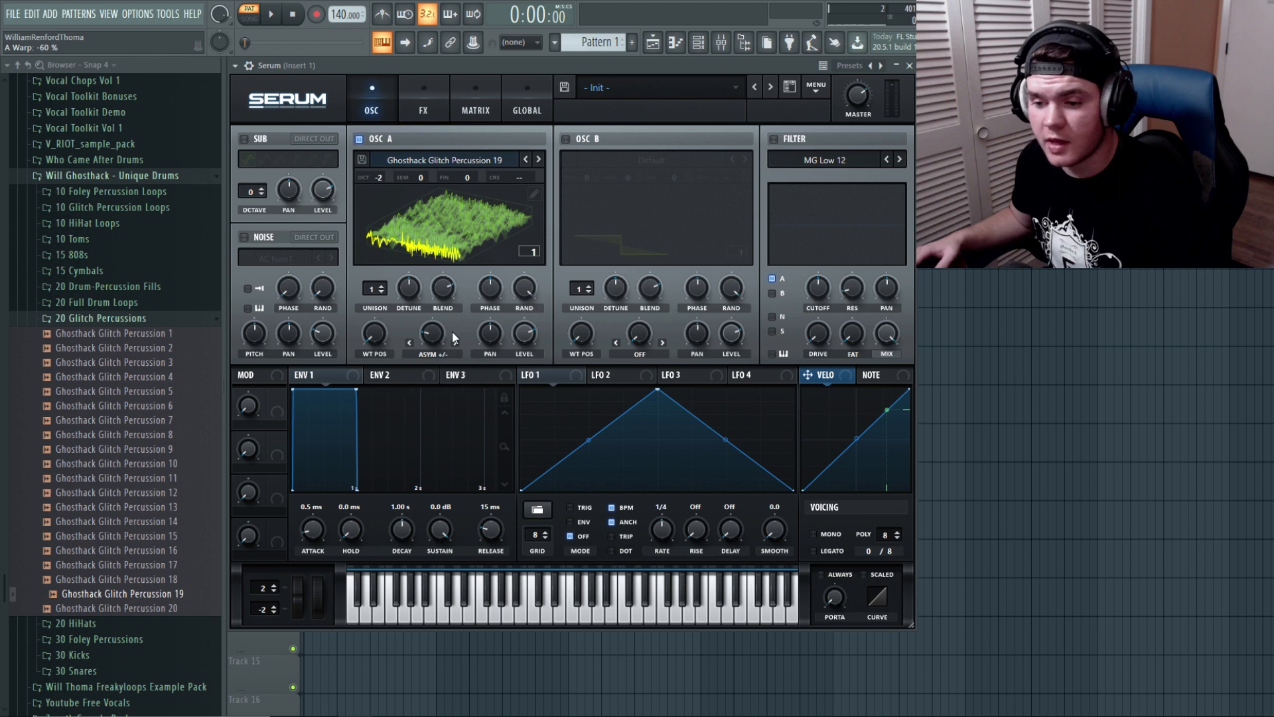
Step: Modulate oscillator A's wavetable position with LFO 1, shaped as a single rising ramp in ENV mode at a rate of one bar
{"action": "left_click_drag", "start_coordinate": [525, 375], "coordinate": [363, 337]}
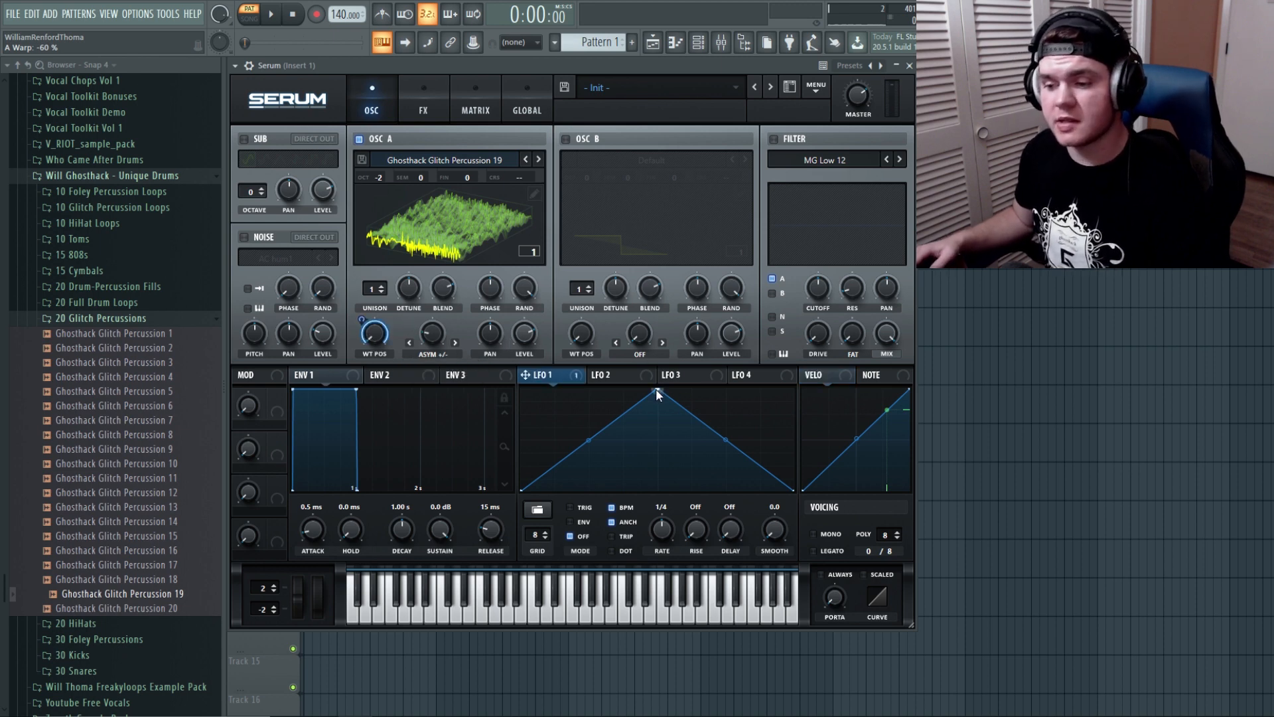
{"action": "left_click_drag", "start_coordinate": [658, 392], "coordinate": [793, 390]}
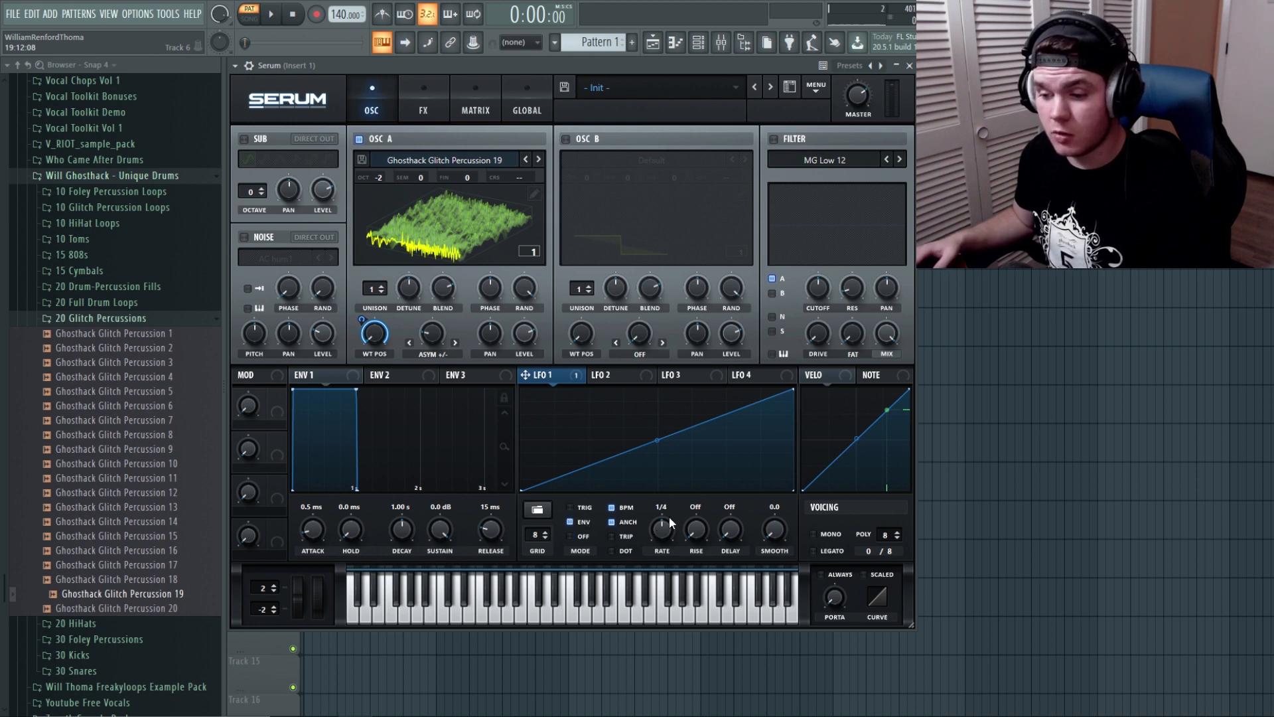
{"action": "left_click_drag", "start_coordinate": [651, 513], "coordinate": [655, 529]}
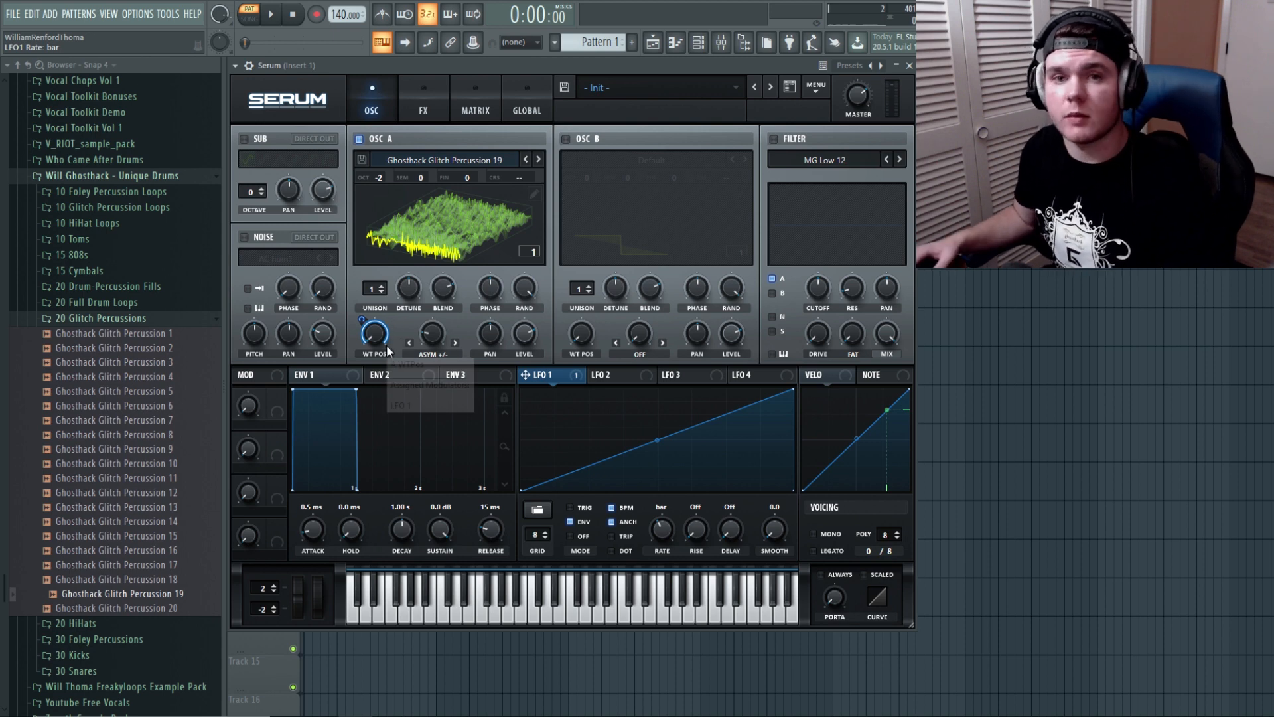
Step: Enable oscillator B at octave -2 and resample the patch to oscillator B
{"action": "left_click", "coordinate": [566, 140]}
{"action": "left_click_drag", "start_coordinate": [585, 178], "coordinate": [579, 236]}
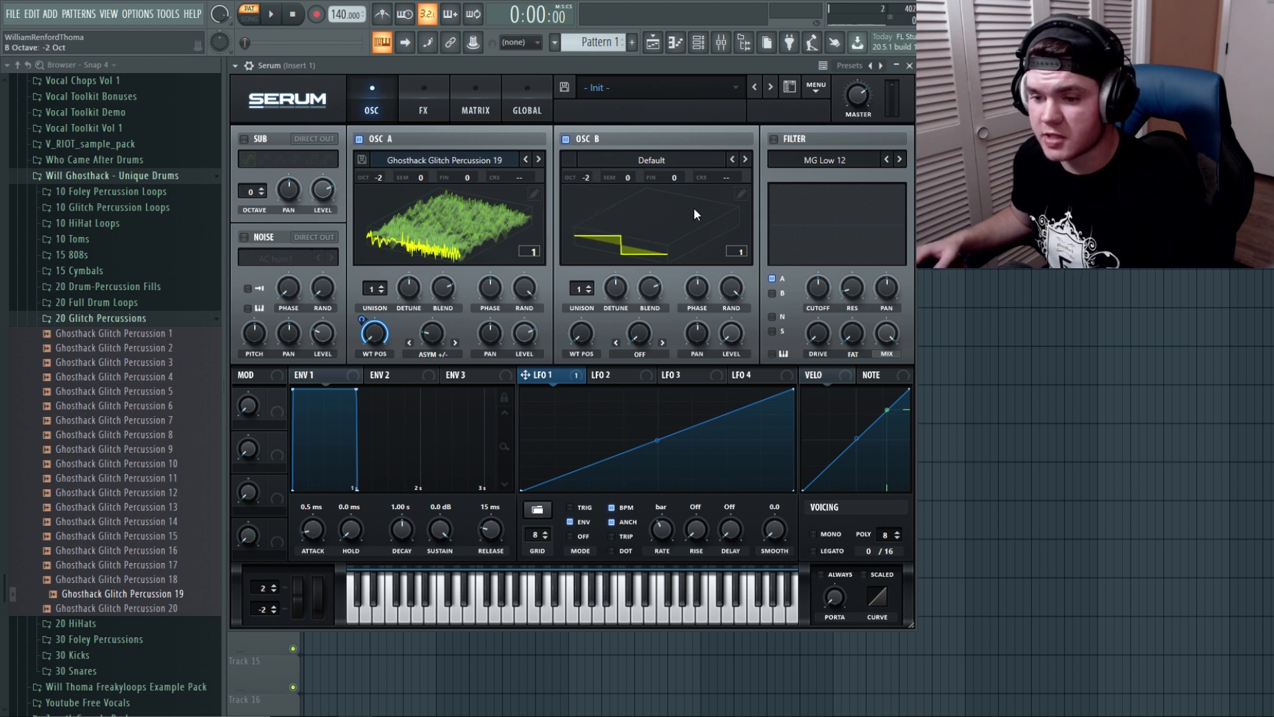
{"action": "left_click", "coordinate": [815, 88]}
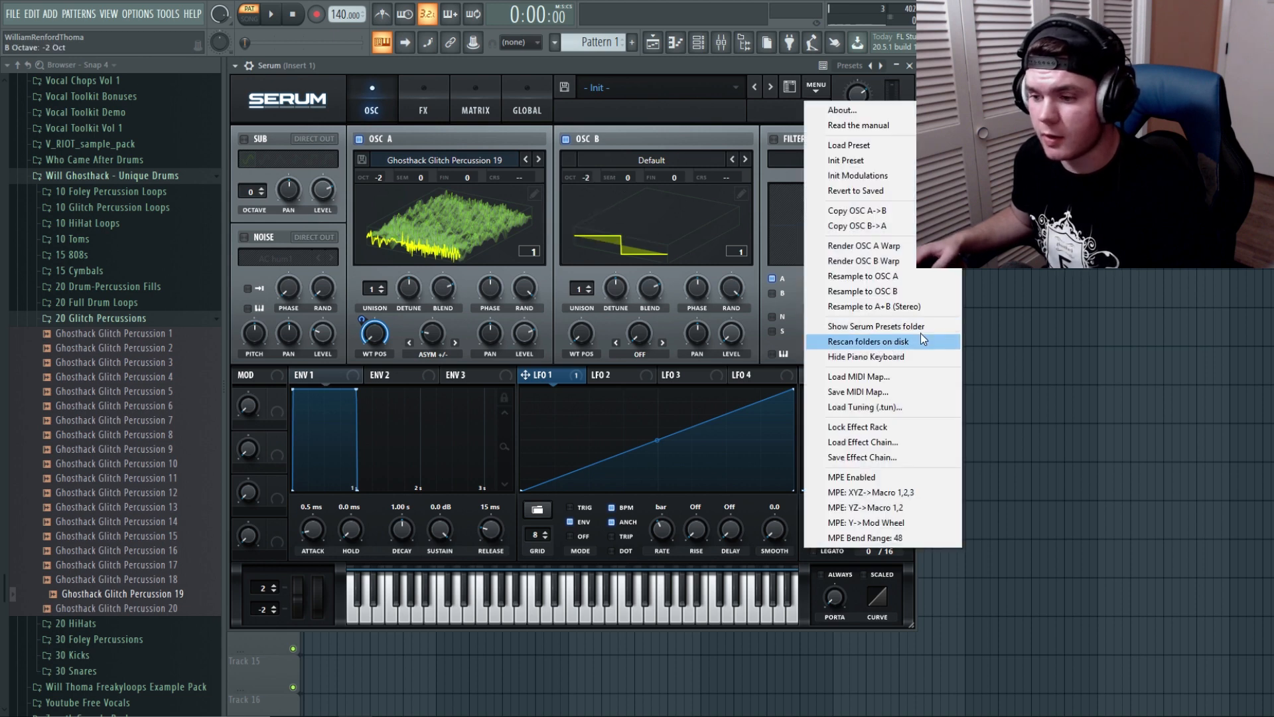
{"action": "left_click", "coordinate": [905, 292]}
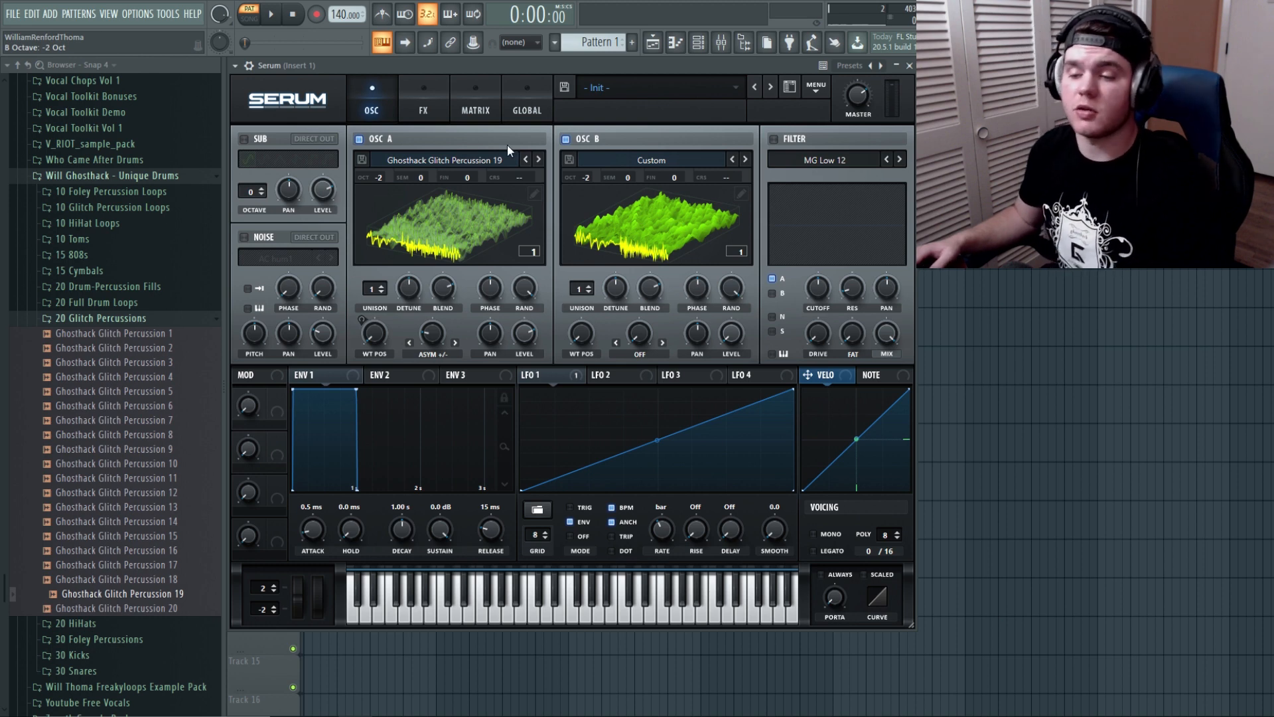
Step: Turn off oscillator A, reset oscillator B's level and audition the resampled wavetable
{"action": "left_click", "coordinate": [360, 139]}
{"action": "right_click", "coordinate": [739, 327]}
{"action": "left_click", "coordinate": [787, 406]}
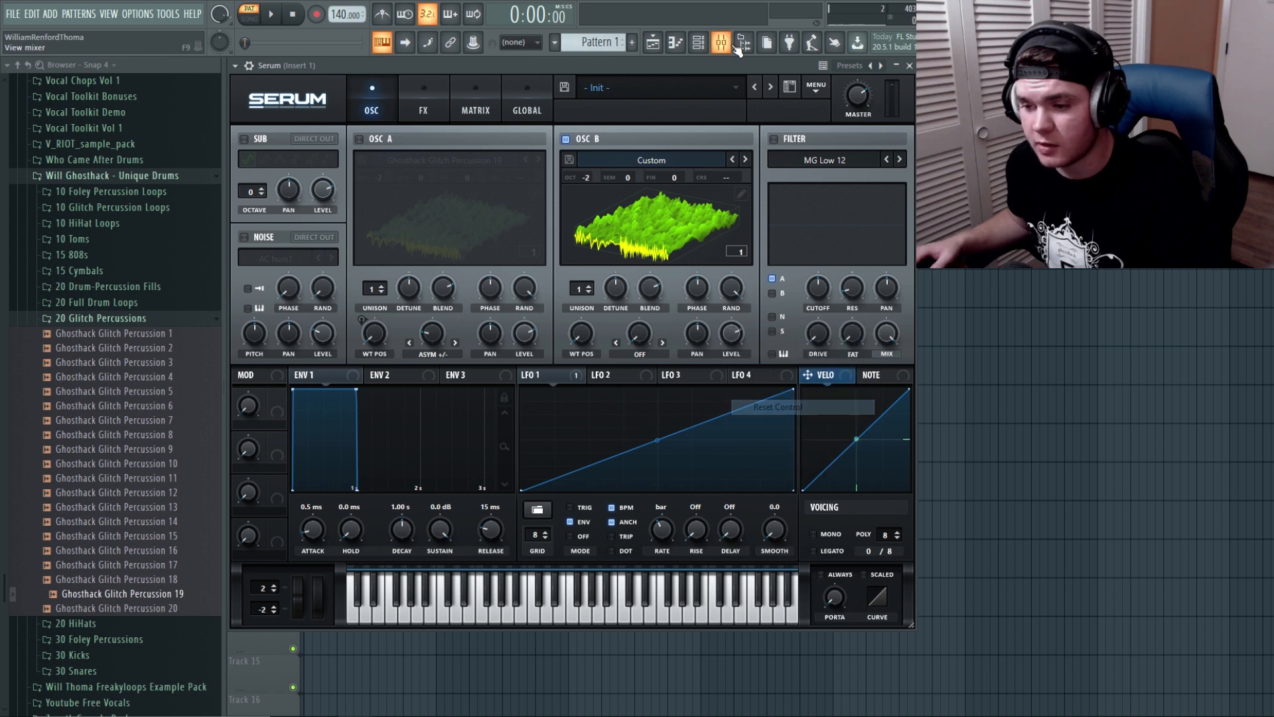
{"action": "key", "text": "c"}
{"action": "mouse_move", "coordinate": [582, 332]}
{"action": "left_mouse_down"}
{"action": "mouse_move", "coordinate": [591, 241]}
{"action": "mouse_move", "coordinate": [574, 312]}
{"action": "left_mouse_up"}
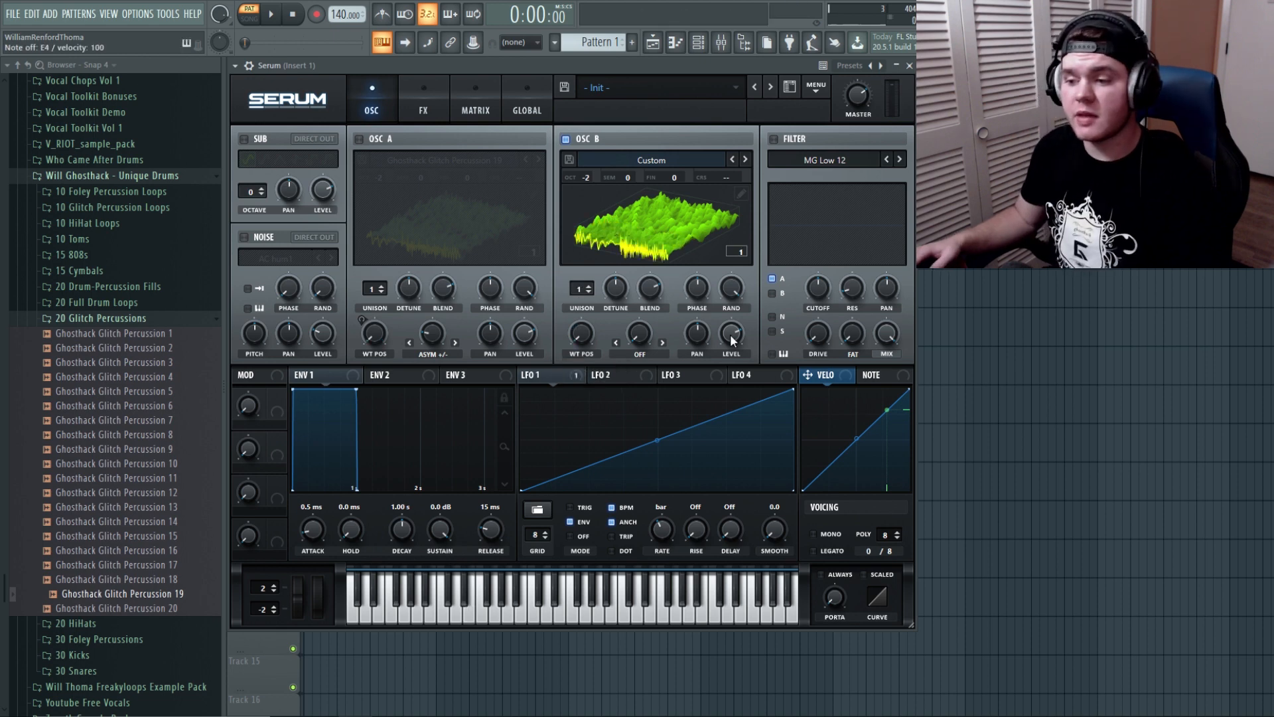
Step: Turn oscillator A back on, set its Asym +/- warp to -50% and resample to oscillator B again
{"action": "left_click", "coordinate": [359, 140]}
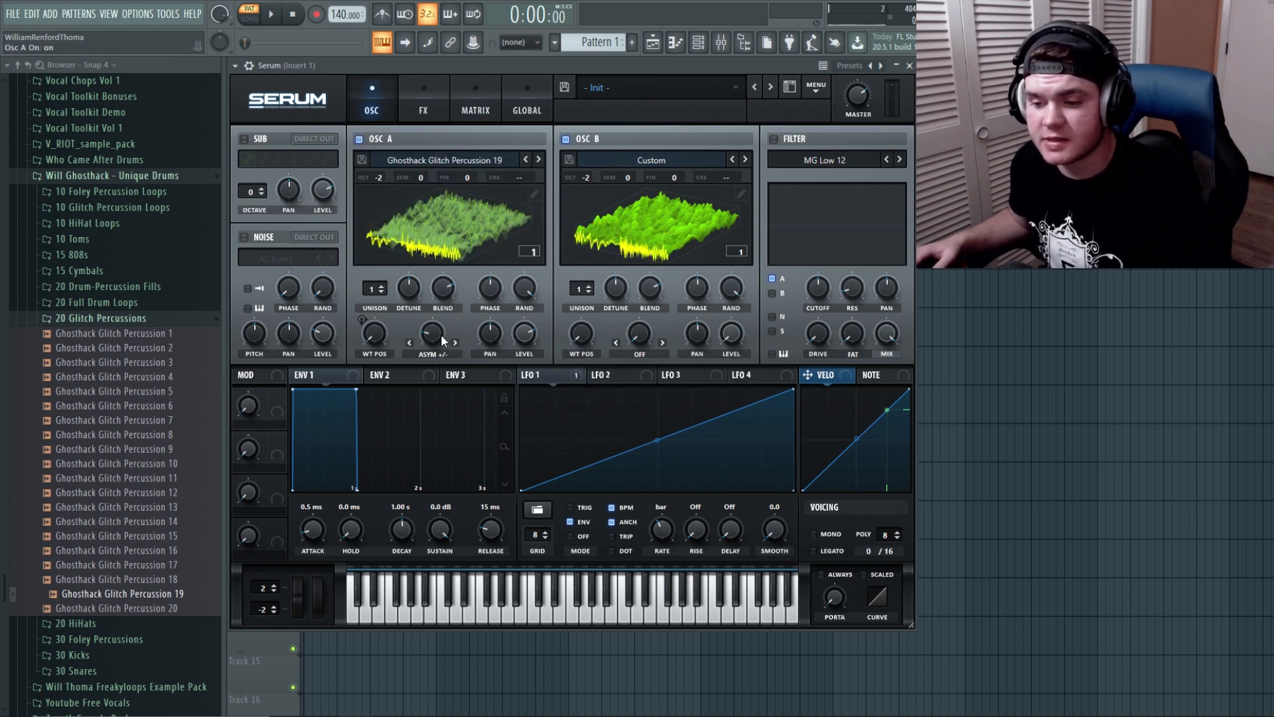
{"action": "left_click_drag", "start_coordinate": [441, 335], "coordinate": [441, 335]}
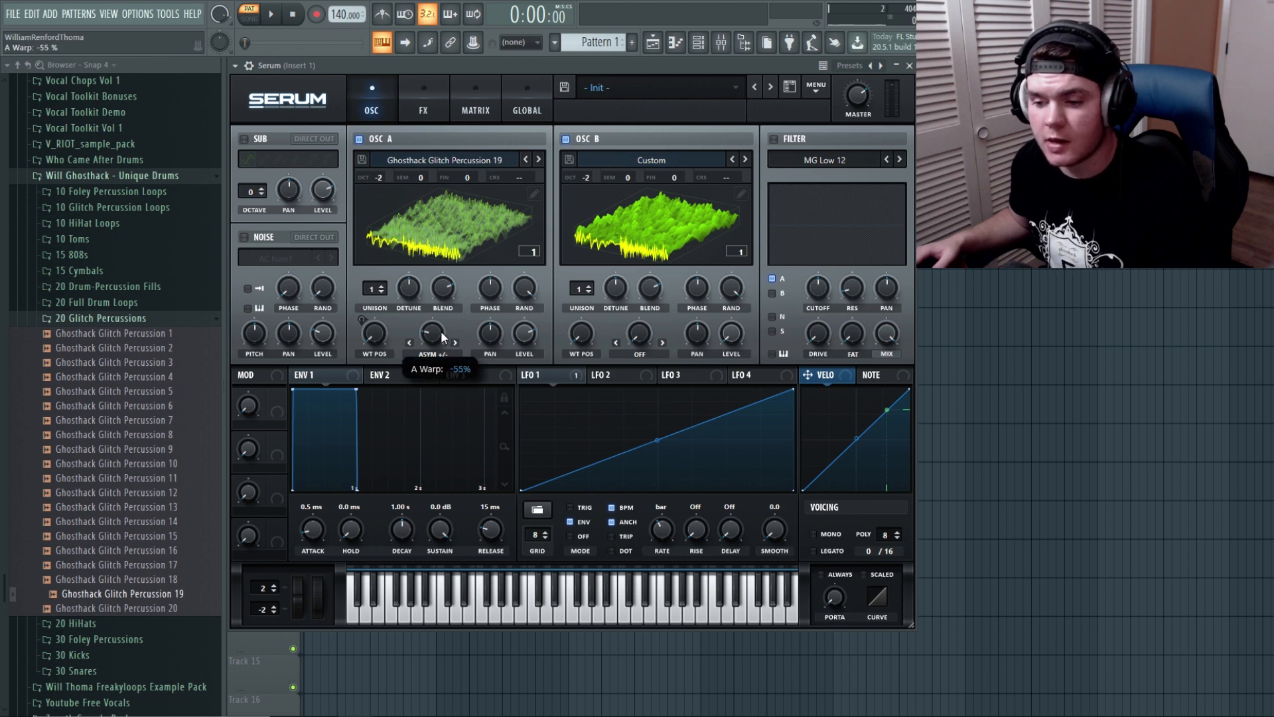
{"action": "left_click_drag", "start_coordinate": [443, 335], "coordinate": [443, 335]}
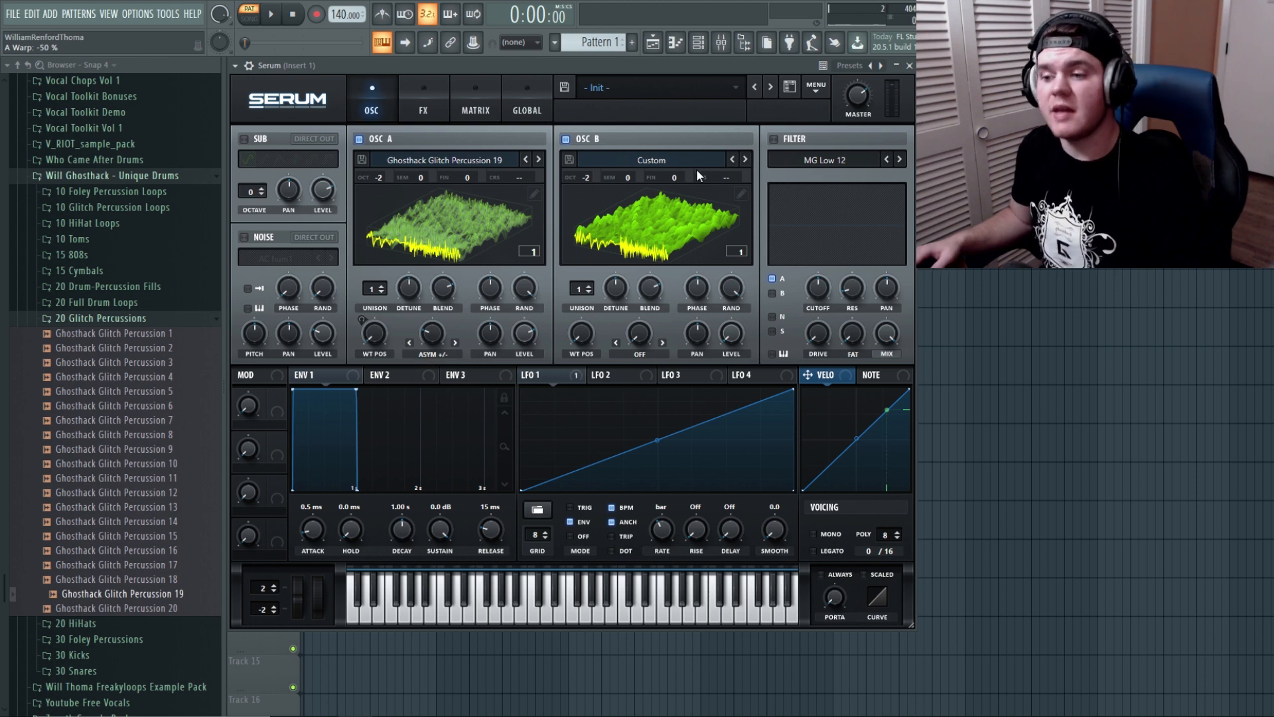
{"action": "left_click", "coordinate": [817, 95]}
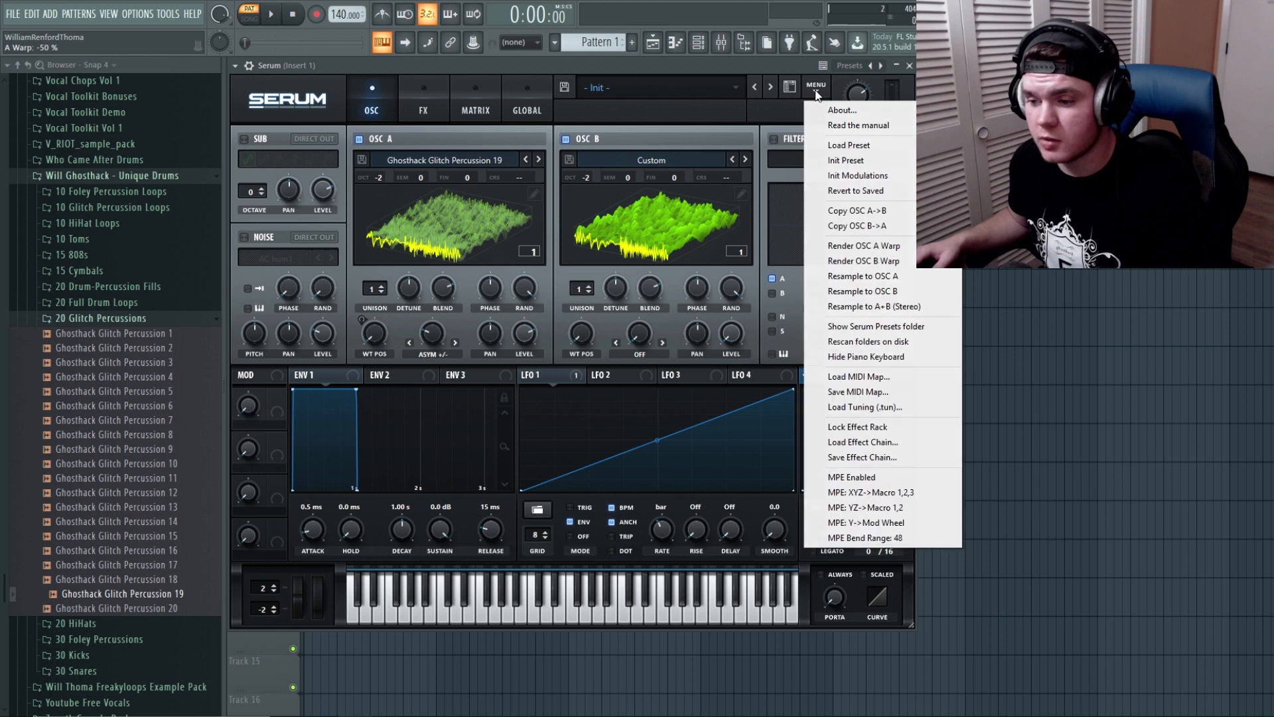
{"action": "left_click", "coordinate": [882, 297]}
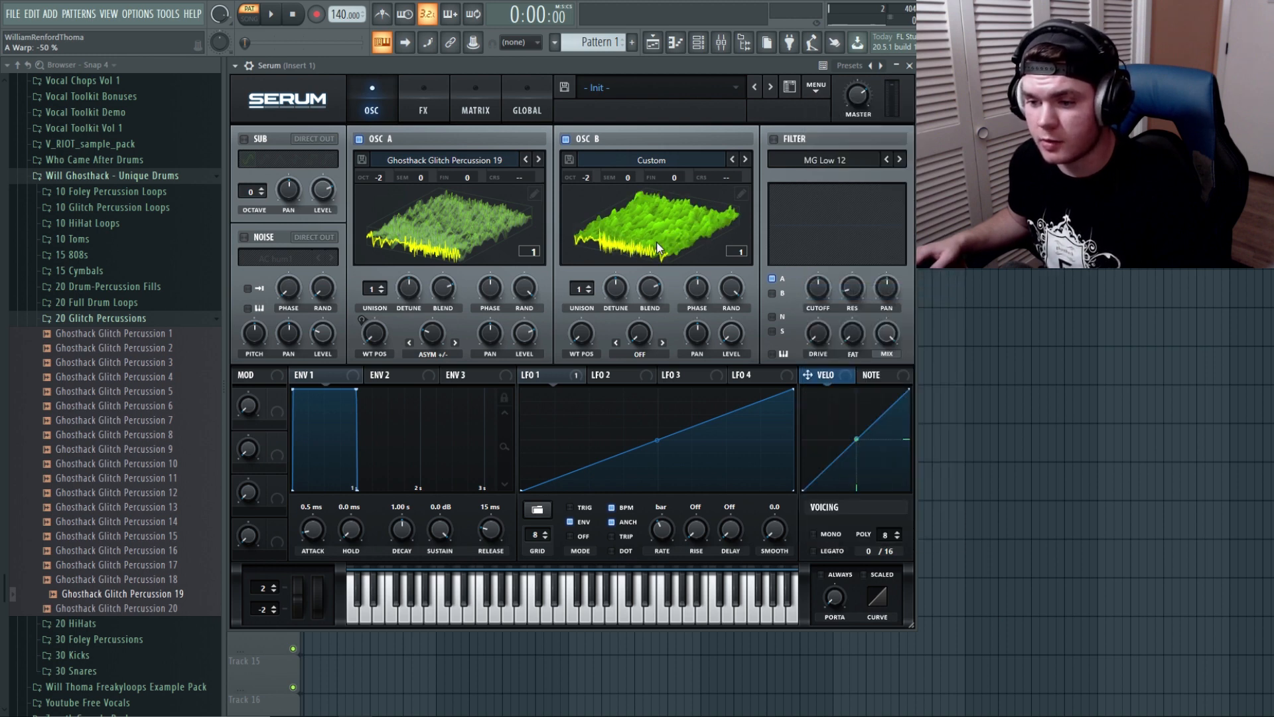
Step: Turn off oscillator A, reset oscillator B's level and sweep its wavetable position to audition the new resample
{"action": "mouse_move", "coordinate": [576, 337]}
{"action": "left_mouse_down"}
{"action": "mouse_move", "coordinate": [581, 264]}
{"action": "mouse_move", "coordinate": [579, 345]}
{"action": "left_mouse_up"}
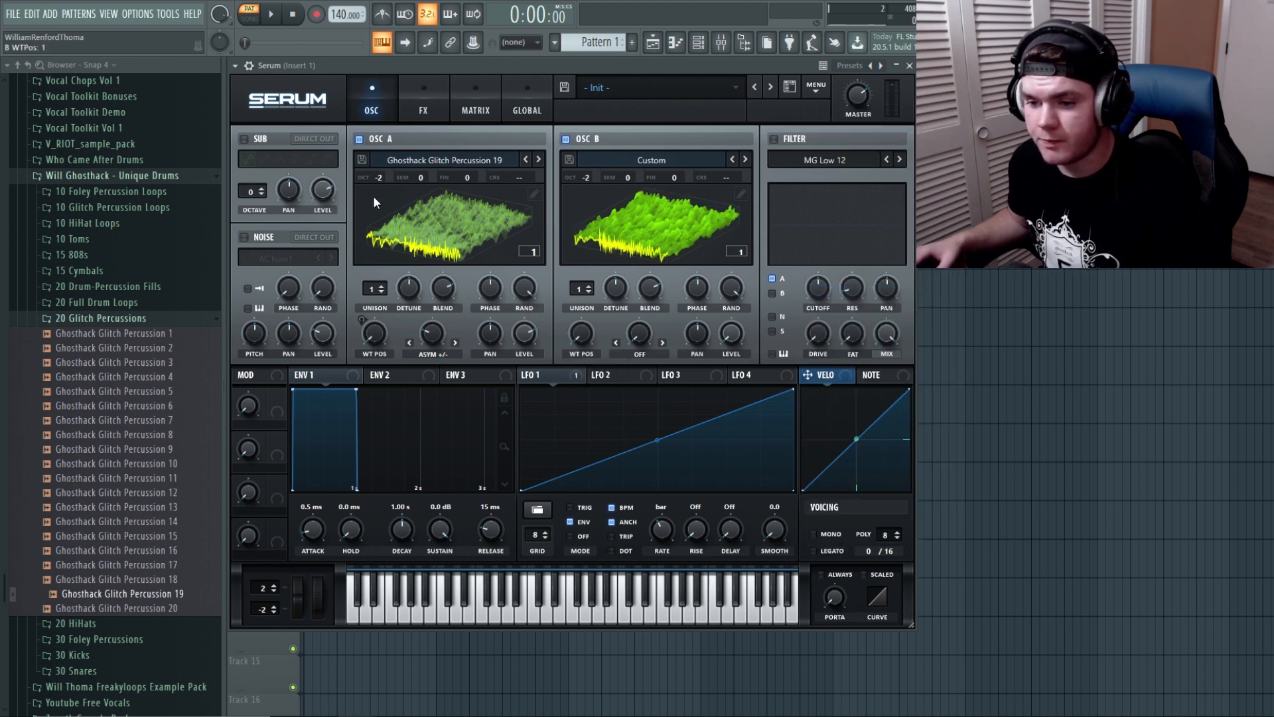
{"action": "left_click", "coordinate": [376, 141]}
{"action": "right_click", "coordinate": [731, 331]}
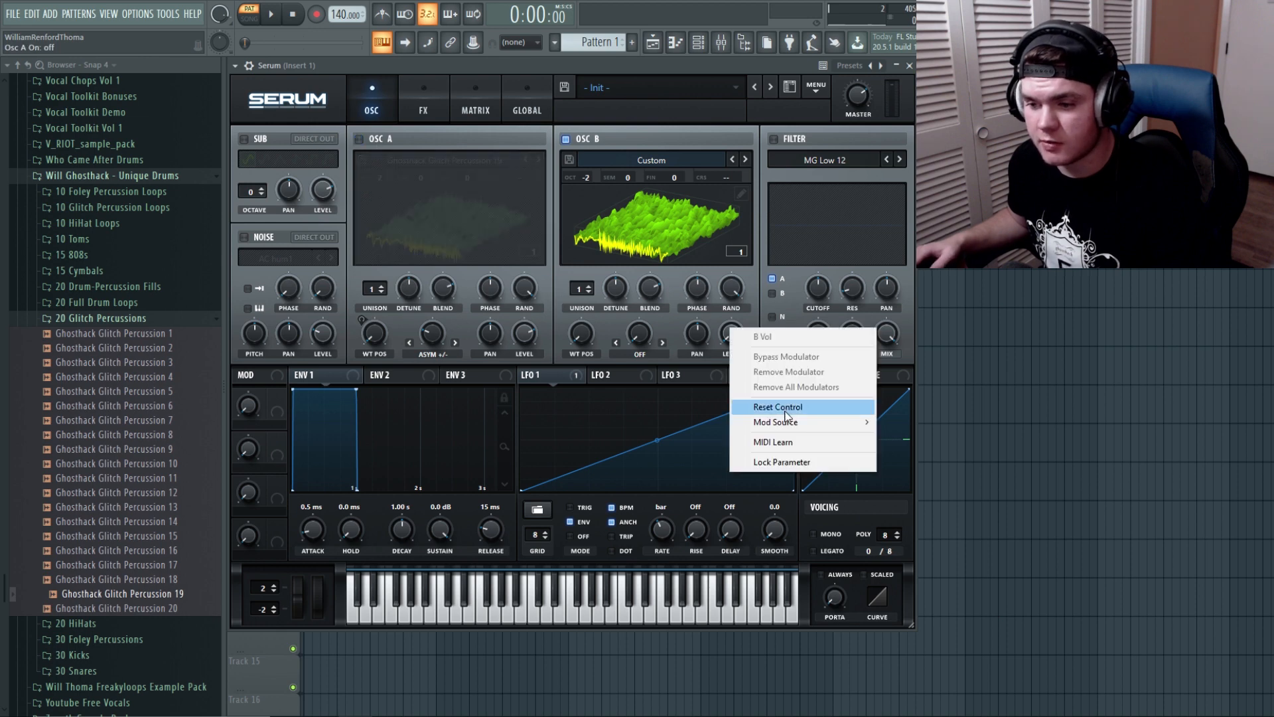
{"action": "left_click", "coordinate": [788, 411]}
{"action": "left_click_drag", "start_coordinate": [580, 335], "coordinate": [585, 231]}
{"action": "mouse_move", "coordinate": [583, 289]}
{"action": "left_mouse_down"}
{"action": "mouse_move", "coordinate": [587, 209]}
{"action": "mouse_move", "coordinate": [577, 349]}
{"action": "left_mouse_up"}
Step: Remove the DC offset from oscillator B's wavetable and normalize each of its frames separately
{"action": "left_click", "coordinate": [742, 194]}
{"action": "left_click", "coordinate": [384, 248]}
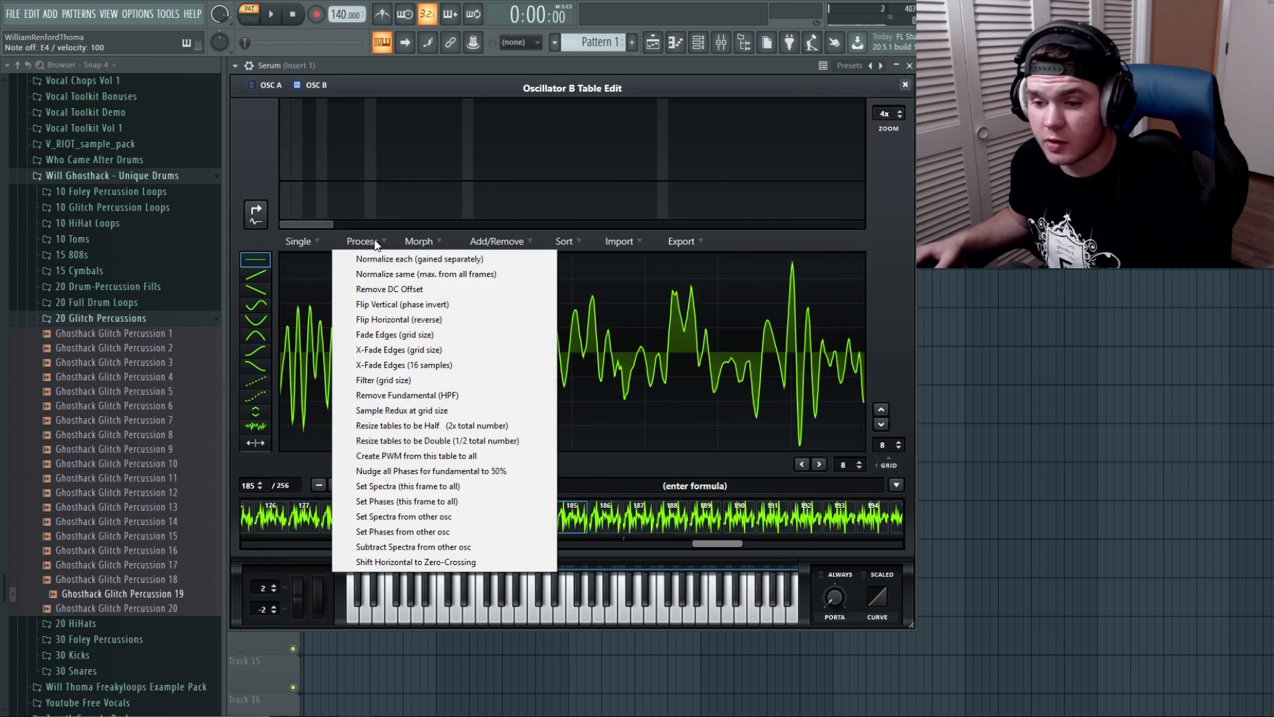
{"action": "left_click", "coordinate": [411, 278]}
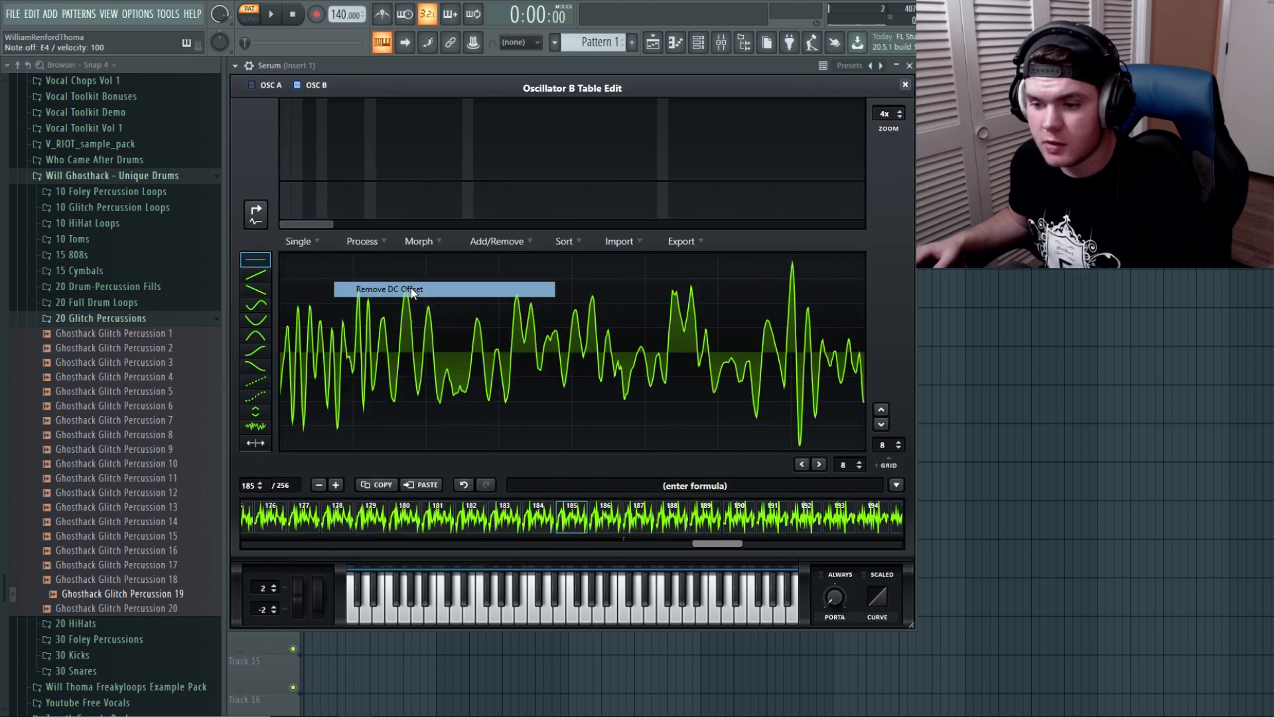
{"action": "left_click", "coordinate": [376, 249]}
{"action": "left_click", "coordinate": [382, 259]}
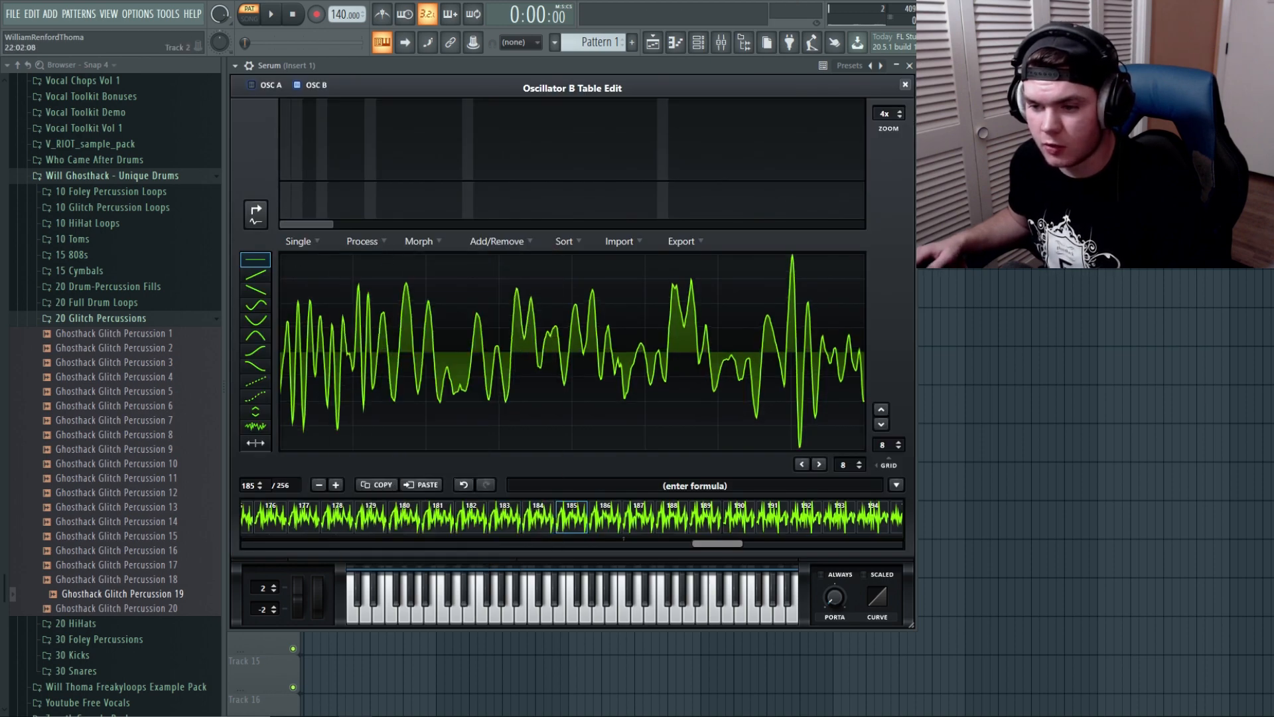
{"action": "left_click", "coordinate": [905, 85]}
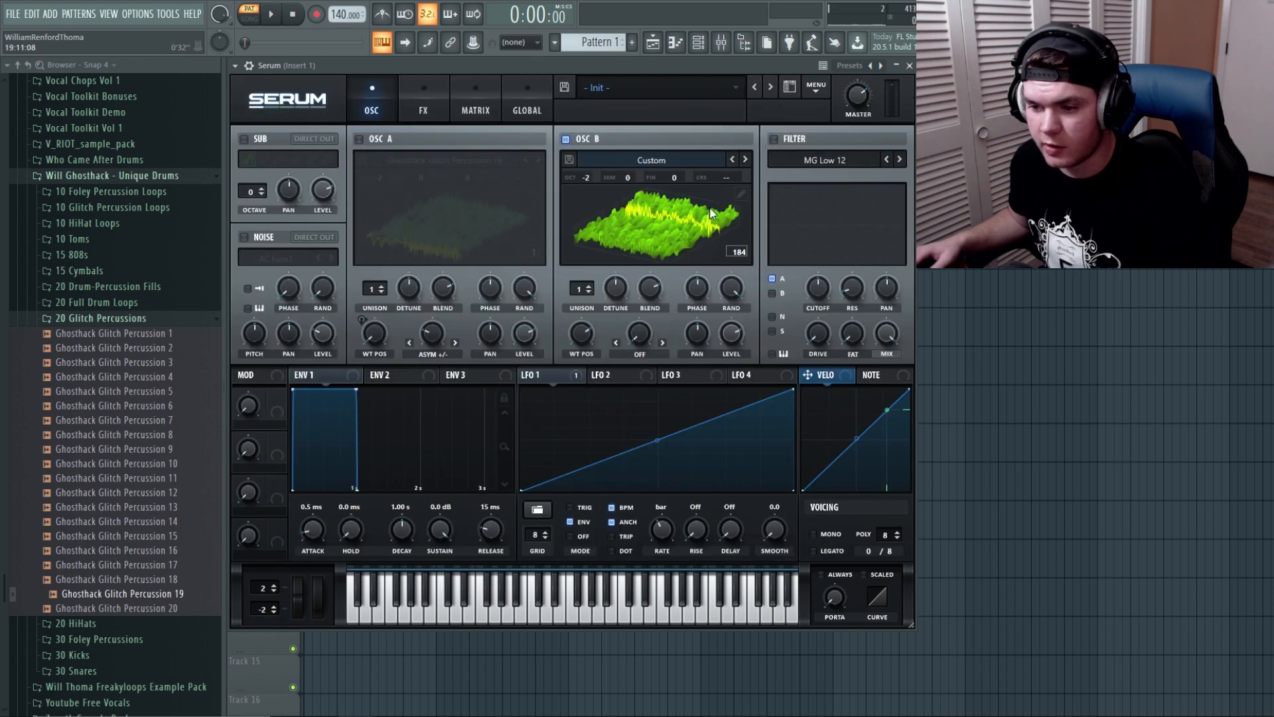
Step: Save oscillator B's cleaned custom wavetable
{"action": "left_click", "coordinate": [570, 163]}
{"action": "scroll", "coordinate": [363, 249], "scroll_direction": "down", "scroll_amount": 10}
{"action": "key", "text": "Escape"}
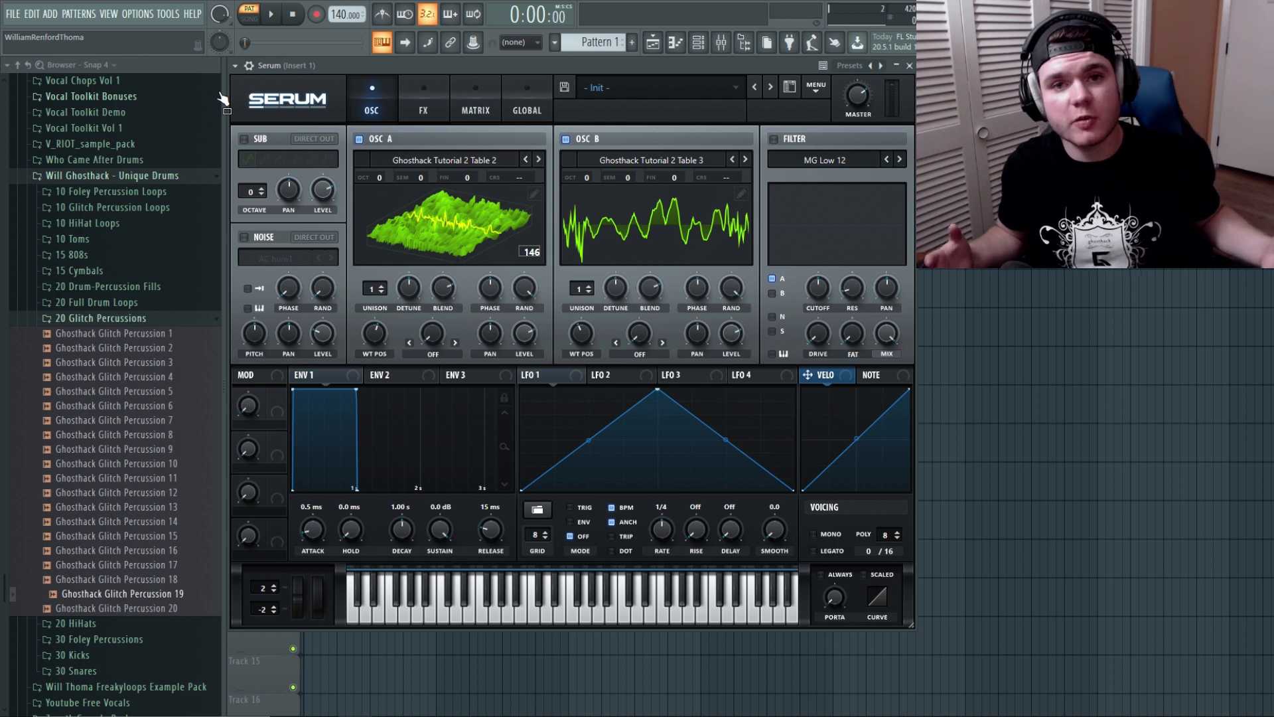